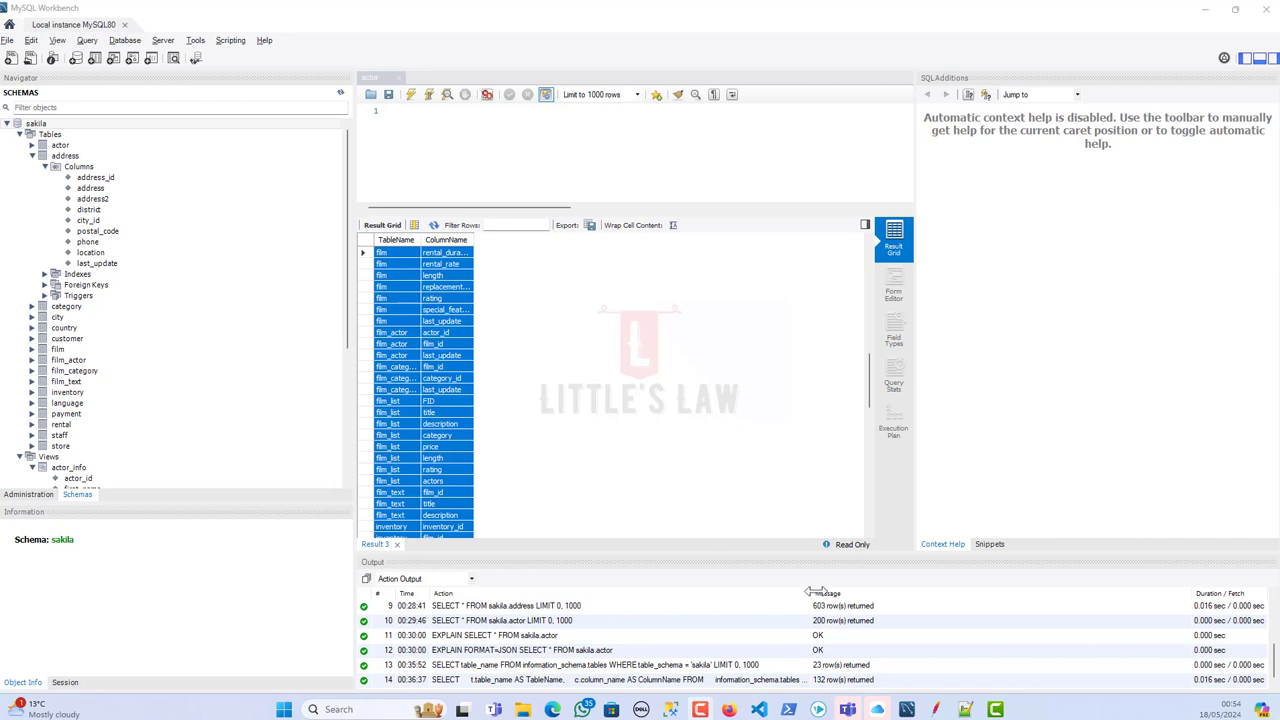
Step: Switch to JMeter's JDBC Connection Configuration, then check the MySQL connector jar files in JMeter's lib folder in File Explorer
{"action": "left_click", "coordinate": [935, 709]}
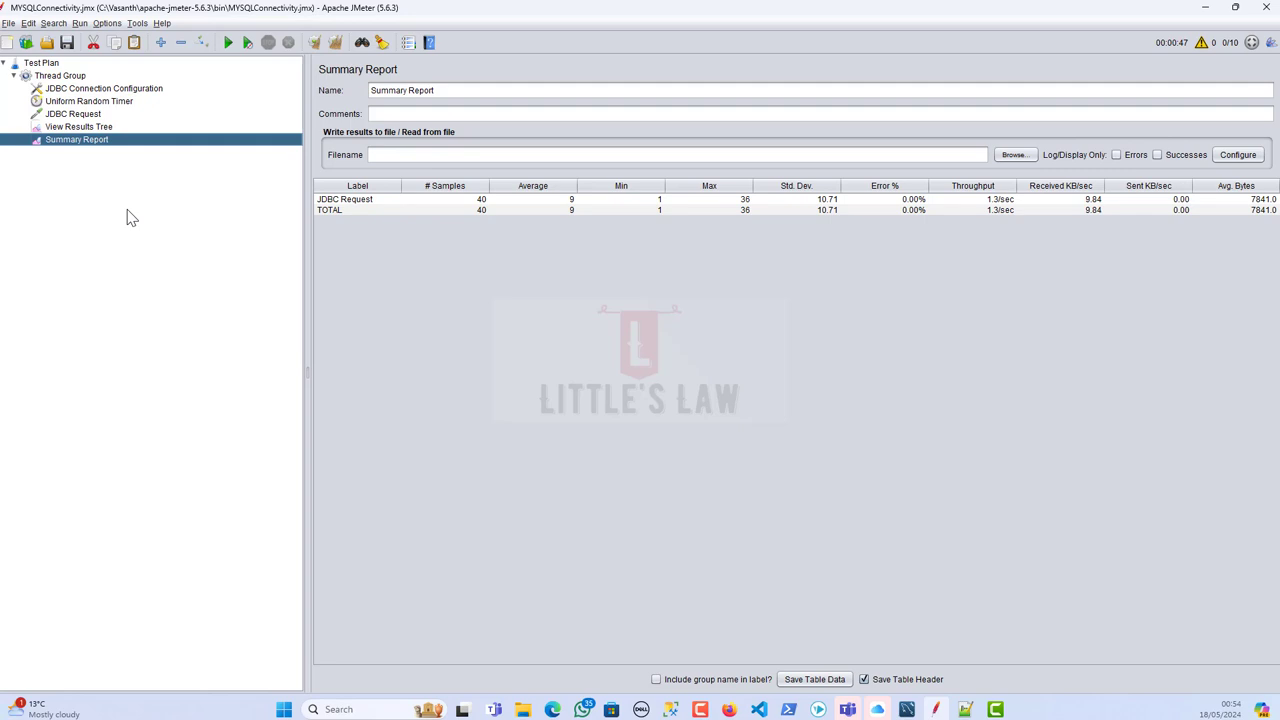
{"action": "left_click", "coordinate": [84, 90]}
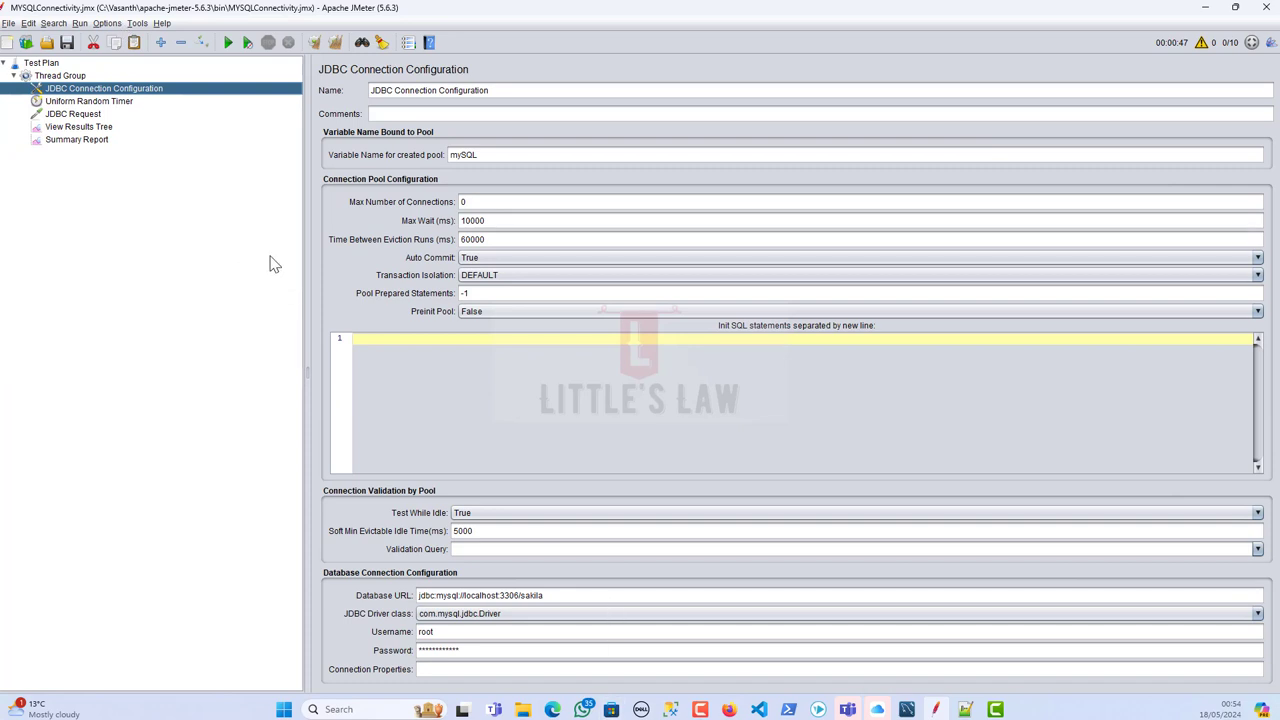
{"action": "left_click", "coordinate": [531, 706]}
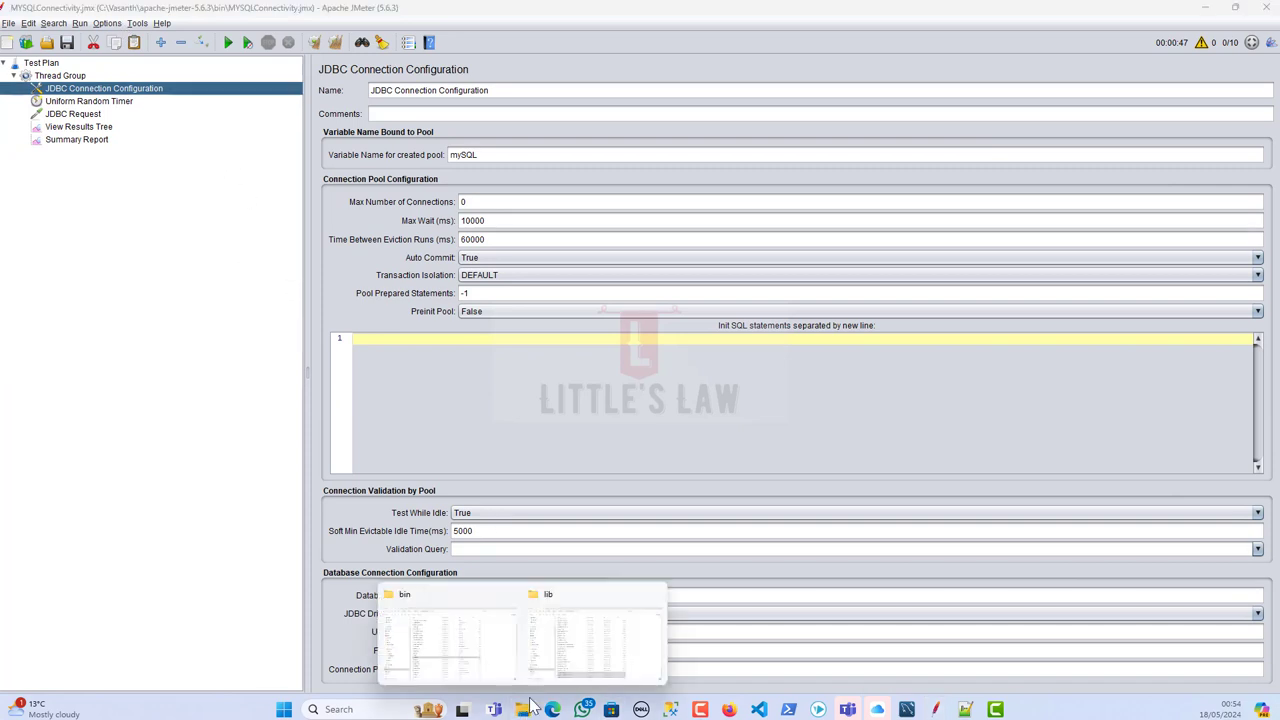
{"action": "left_click", "coordinate": [588, 636]}
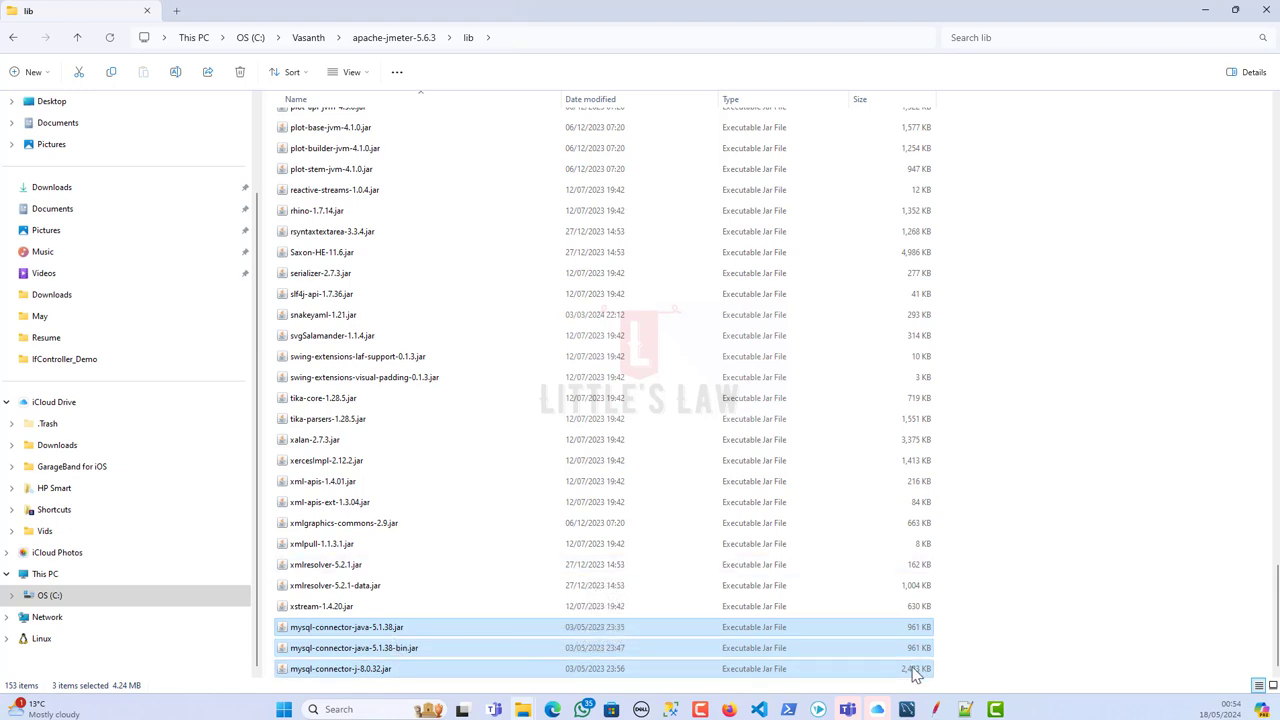
Step: Return to JMeter and examine the database URL and username in the JDBC Connection Configuration
{"action": "left_click", "coordinate": [933, 710]}
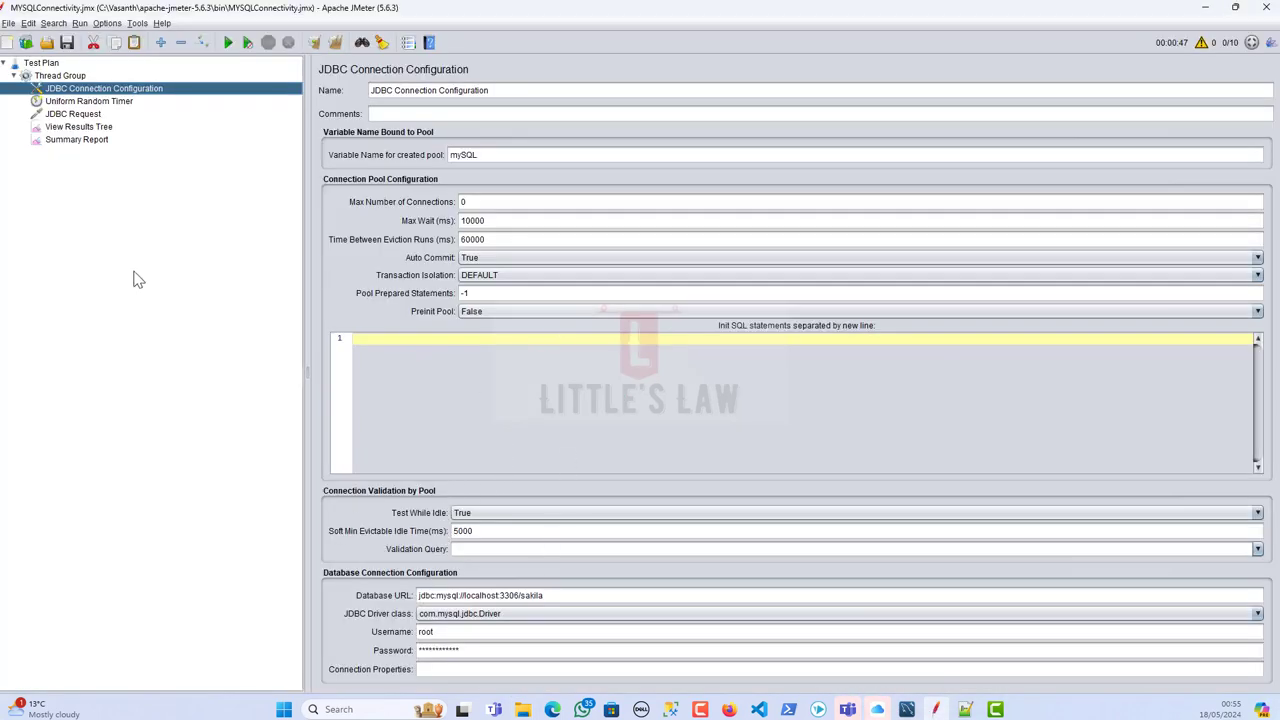
{"action": "left_click", "coordinate": [535, 597]}
{"action": "left_click_drag", "start_coordinate": [535, 597], "coordinate": [403, 598]}
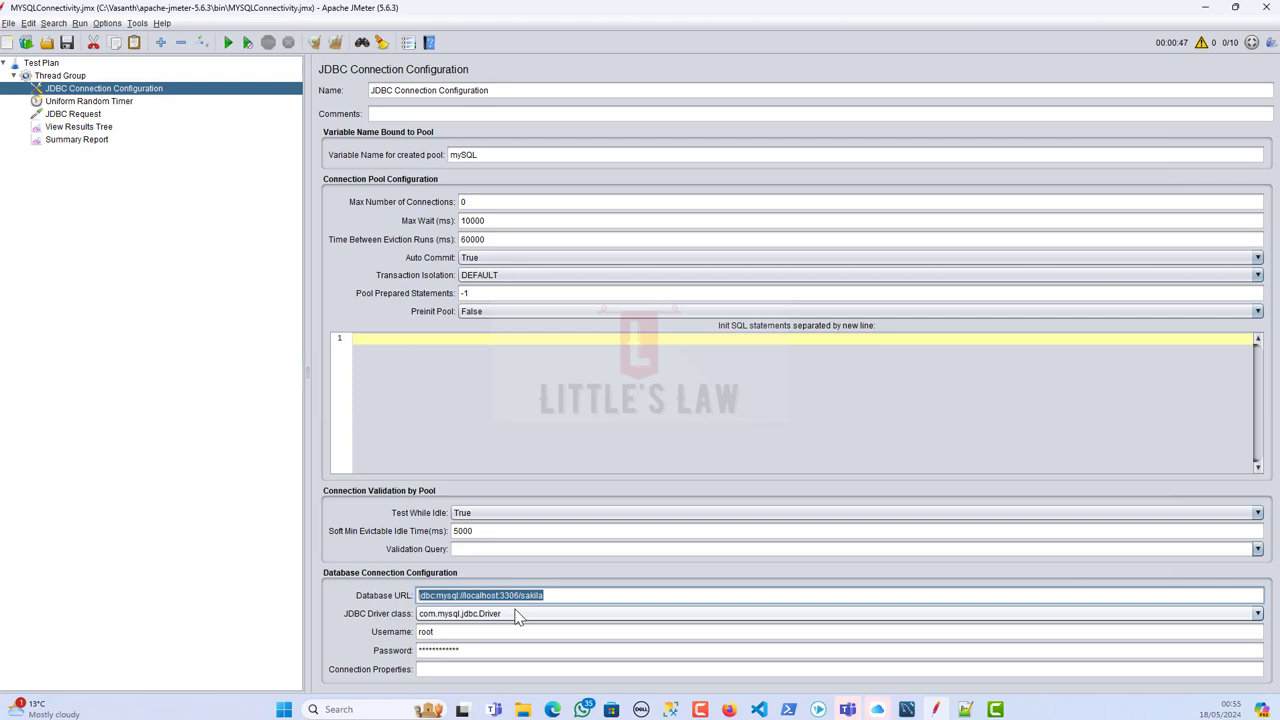
{"action": "double_click", "coordinate": [453, 632]}
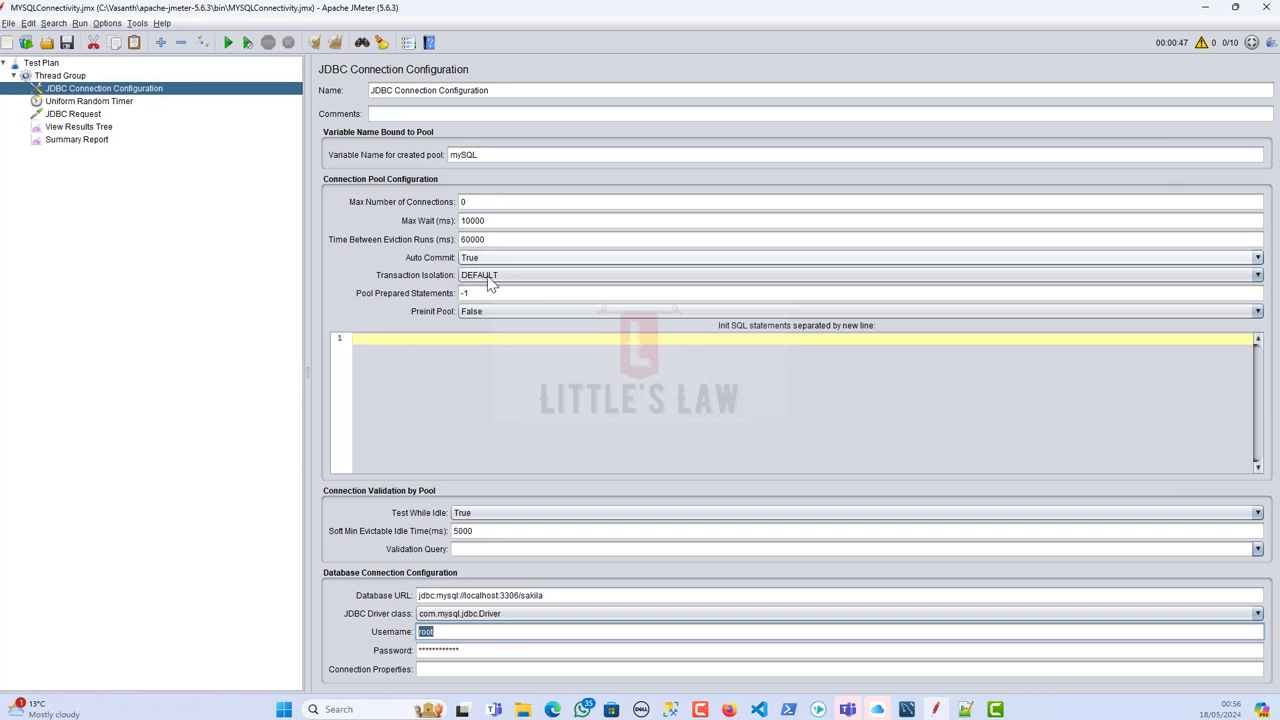
Step: Locate JDBC Connection Configuration among the Thread Group's addable config elements without adding it, then view the existing one
{"action": "left_click", "coordinate": [72, 89]}
{"action": "right_click", "coordinate": [70, 77]}
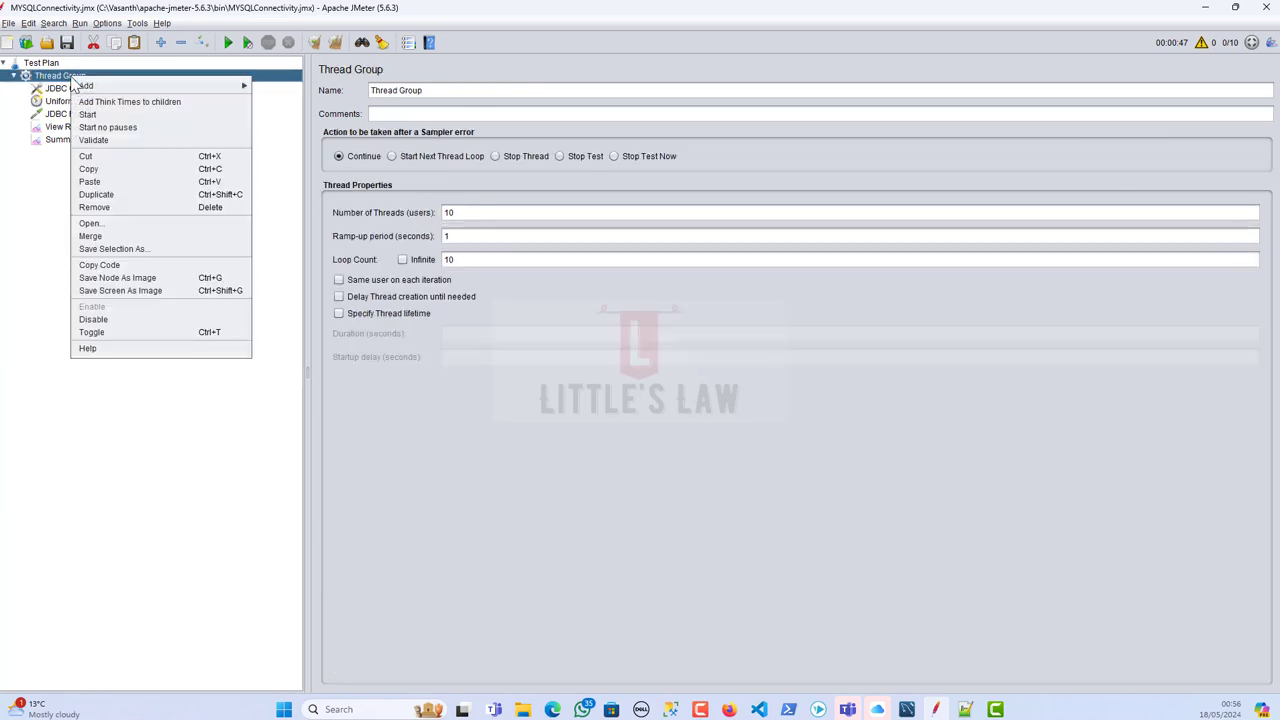
{"action": "mouse_move", "coordinate": [104, 87]}
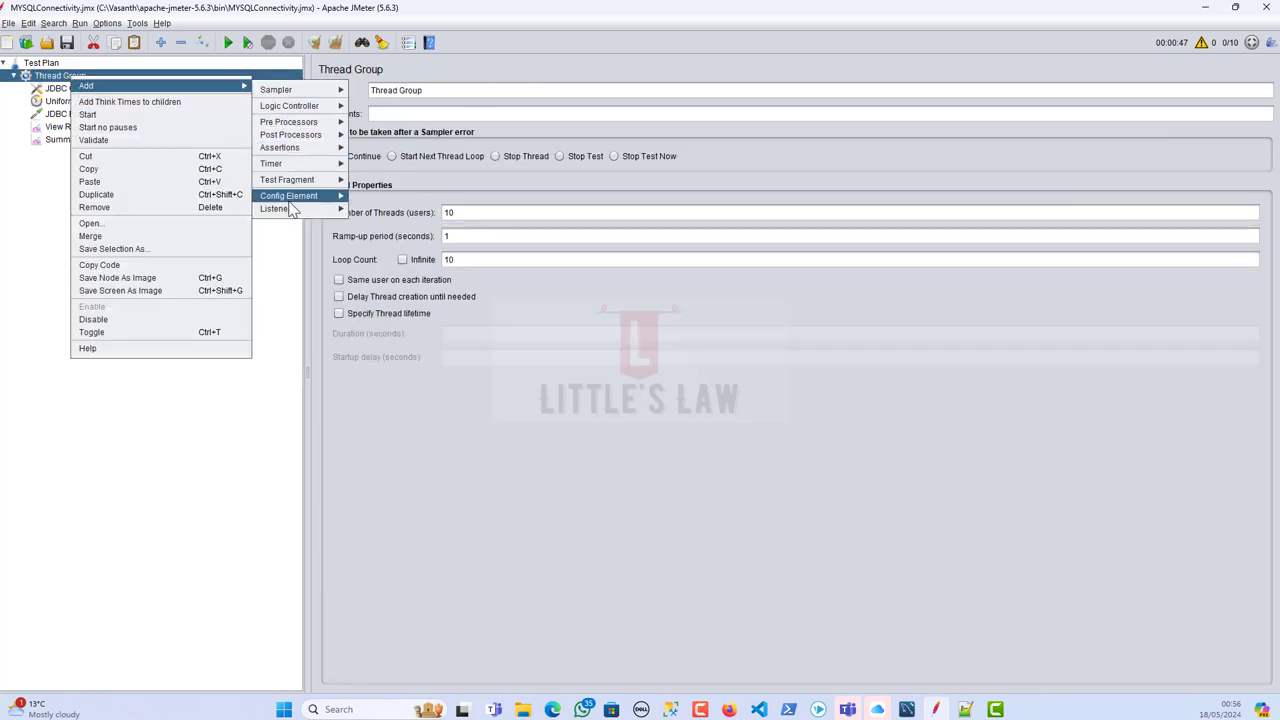
{"action": "mouse_move", "coordinate": [289, 198]}
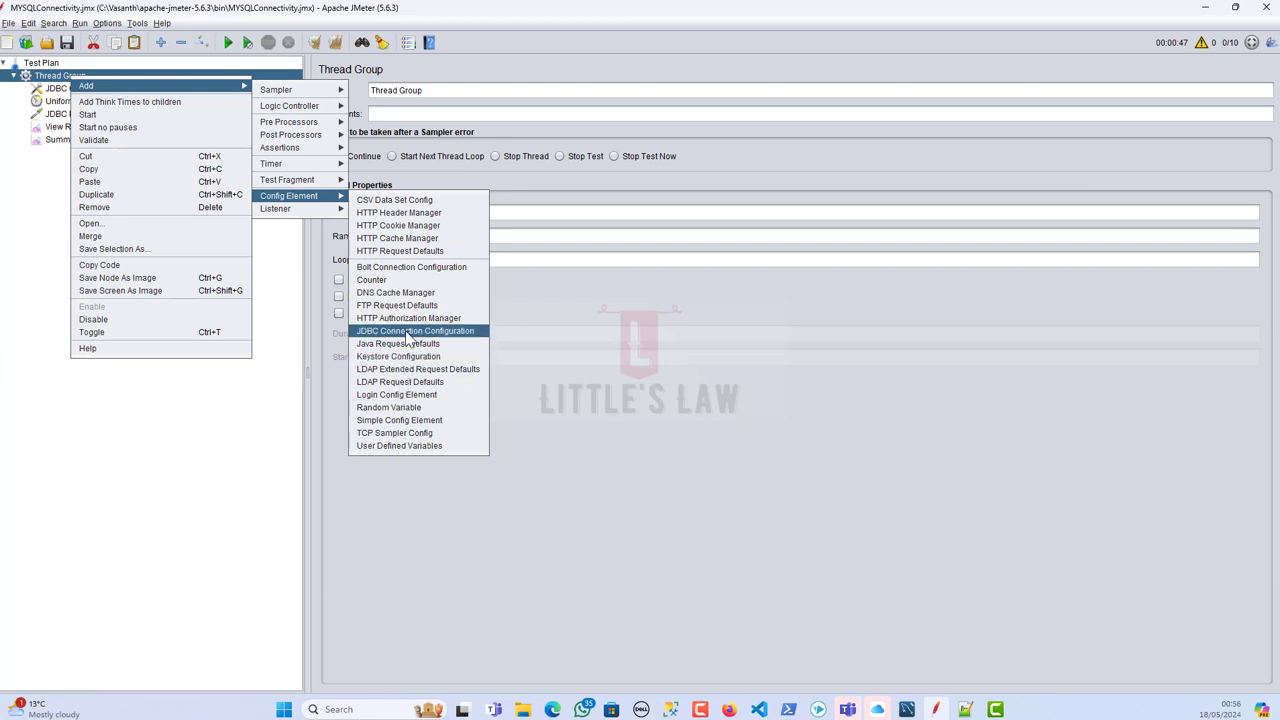
{"action": "left_click", "coordinate": [326, 358]}
{"action": "left_click", "coordinate": [95, 90]}
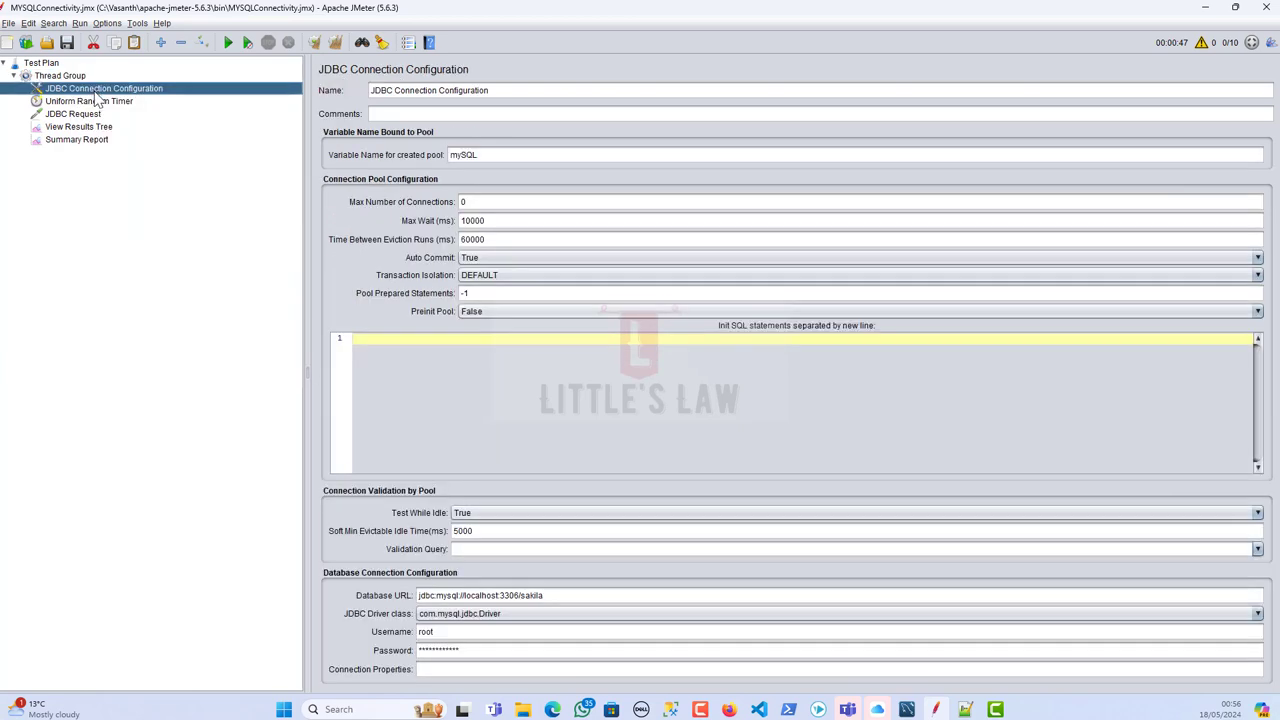
Step: View the JDBC Request and look through the samplers that can be added to the Thread Group without adding one
{"action": "left_click", "coordinate": [89, 116]}
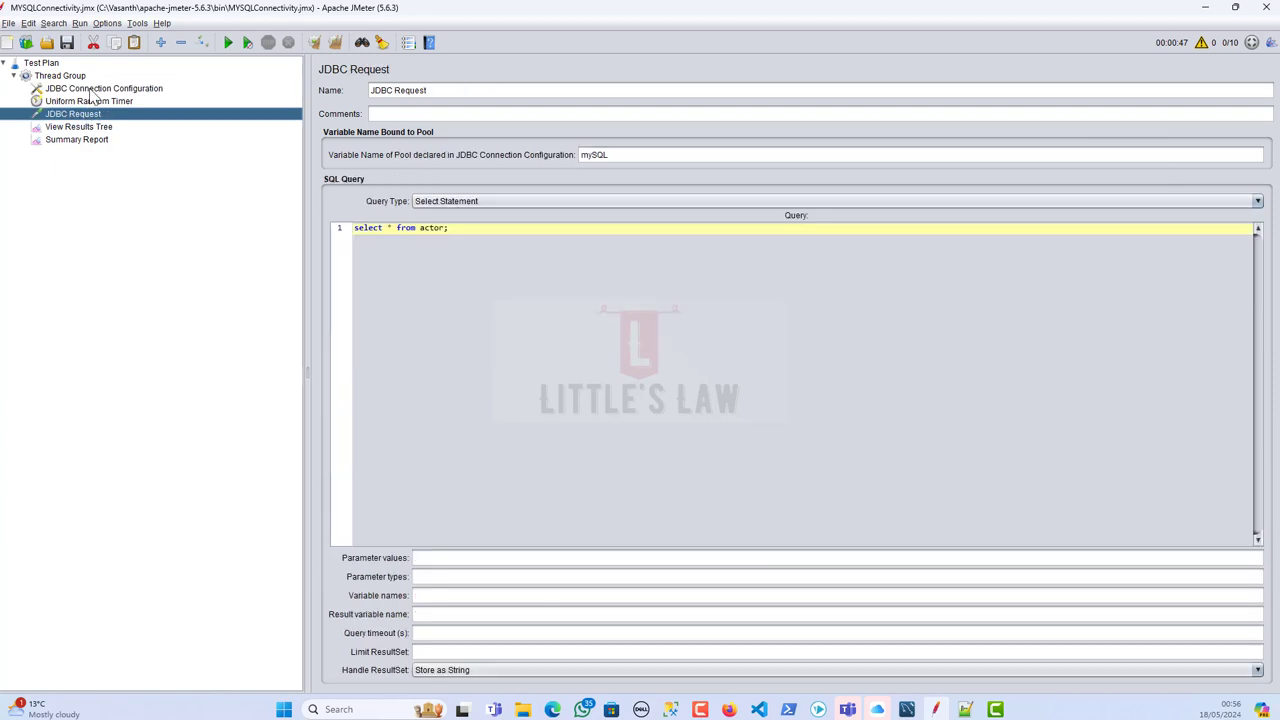
{"action": "left_click", "coordinate": [70, 77]}
{"action": "right_click", "coordinate": [72, 78]}
{"action": "mouse_move", "coordinate": [96, 87]}
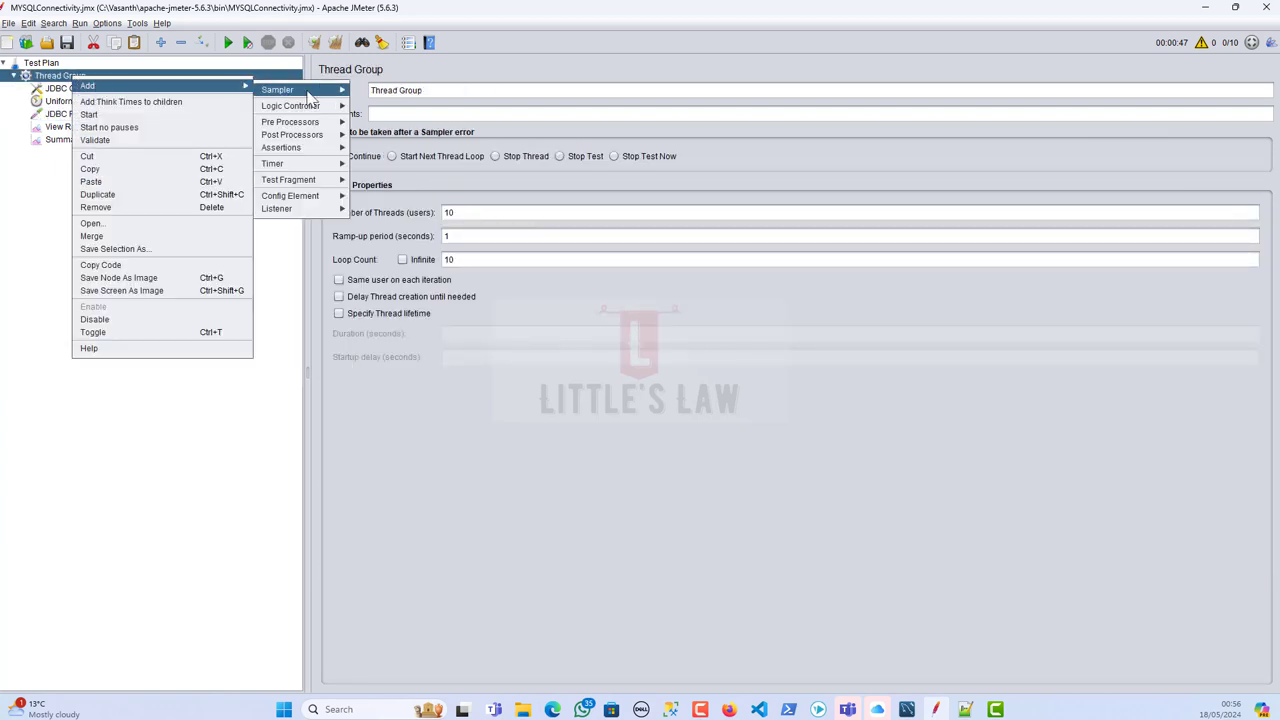
{"action": "mouse_move", "coordinate": [310, 91]}
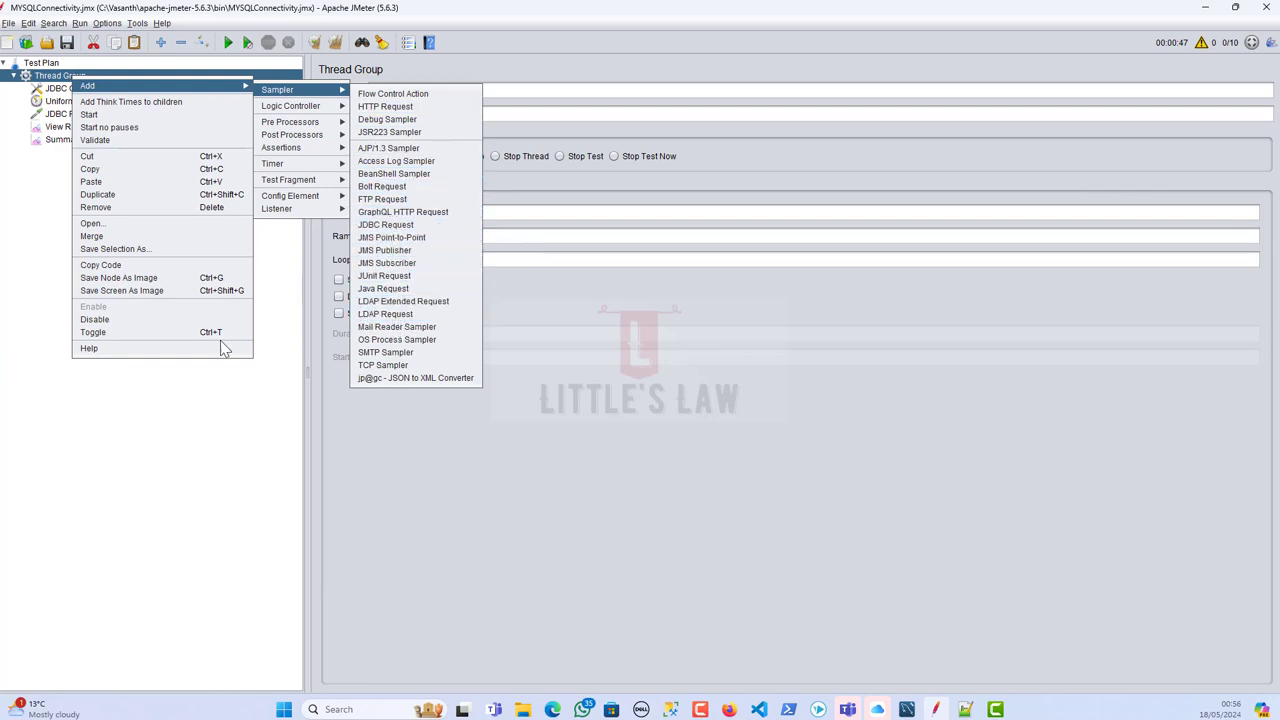
{"action": "left_click", "coordinate": [122, 414]}
{"action": "left_click", "coordinate": [70, 114]}
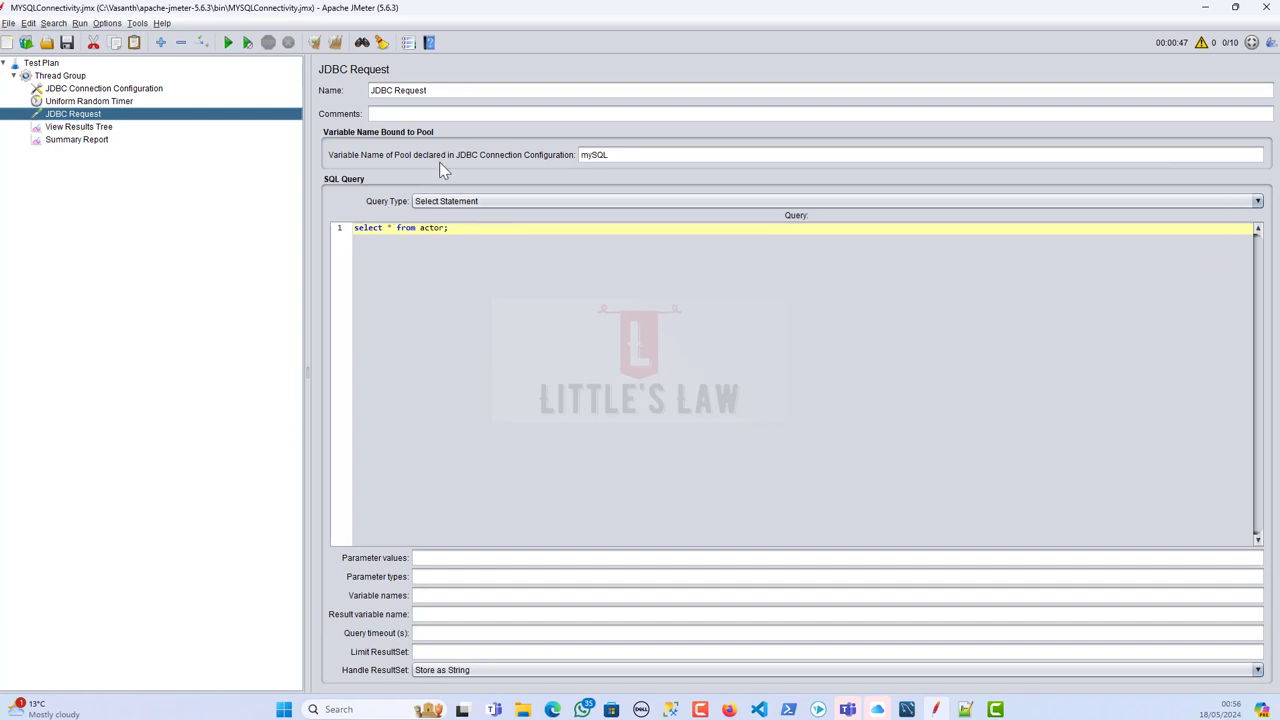
Step: Compare the pool variable name in the JDBC Request with the one in the JDBC Connection Configuration
{"action": "left_click_drag", "start_coordinate": [629, 160], "coordinate": [508, 147]}
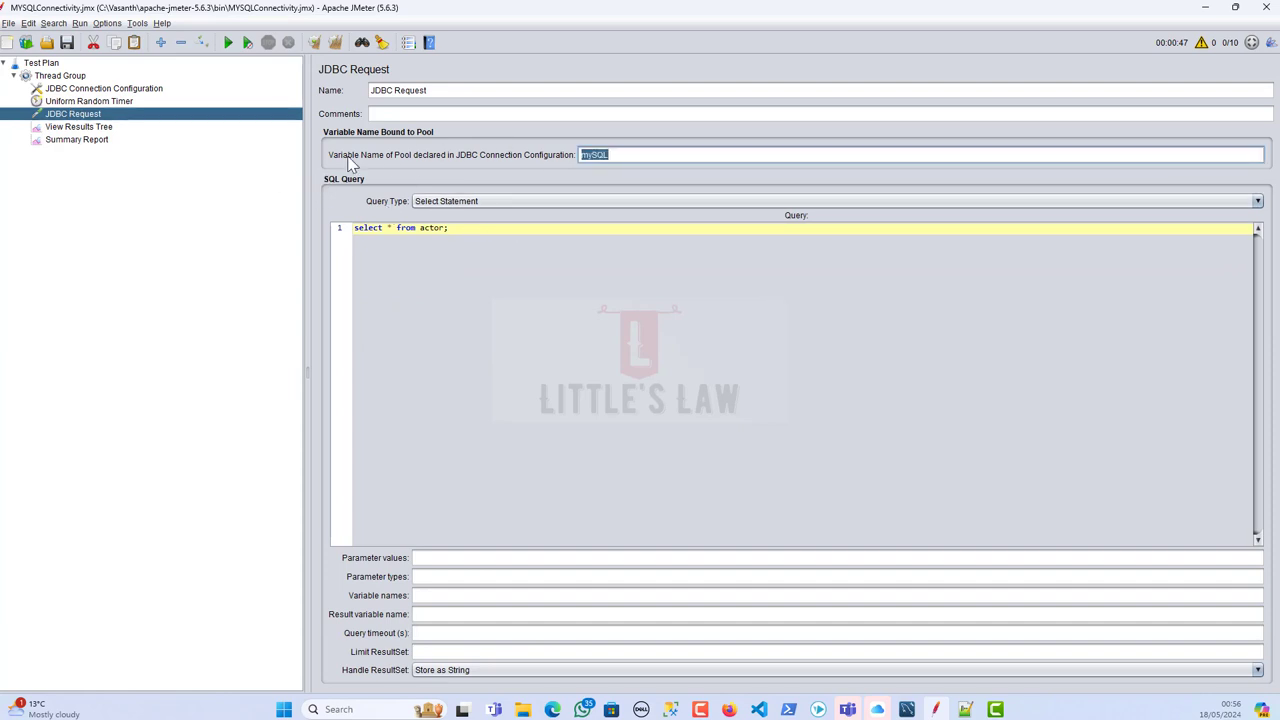
{"action": "left_click", "coordinate": [95, 89]}
{"action": "left_click_drag", "start_coordinate": [494, 155], "coordinate": [357, 142]}
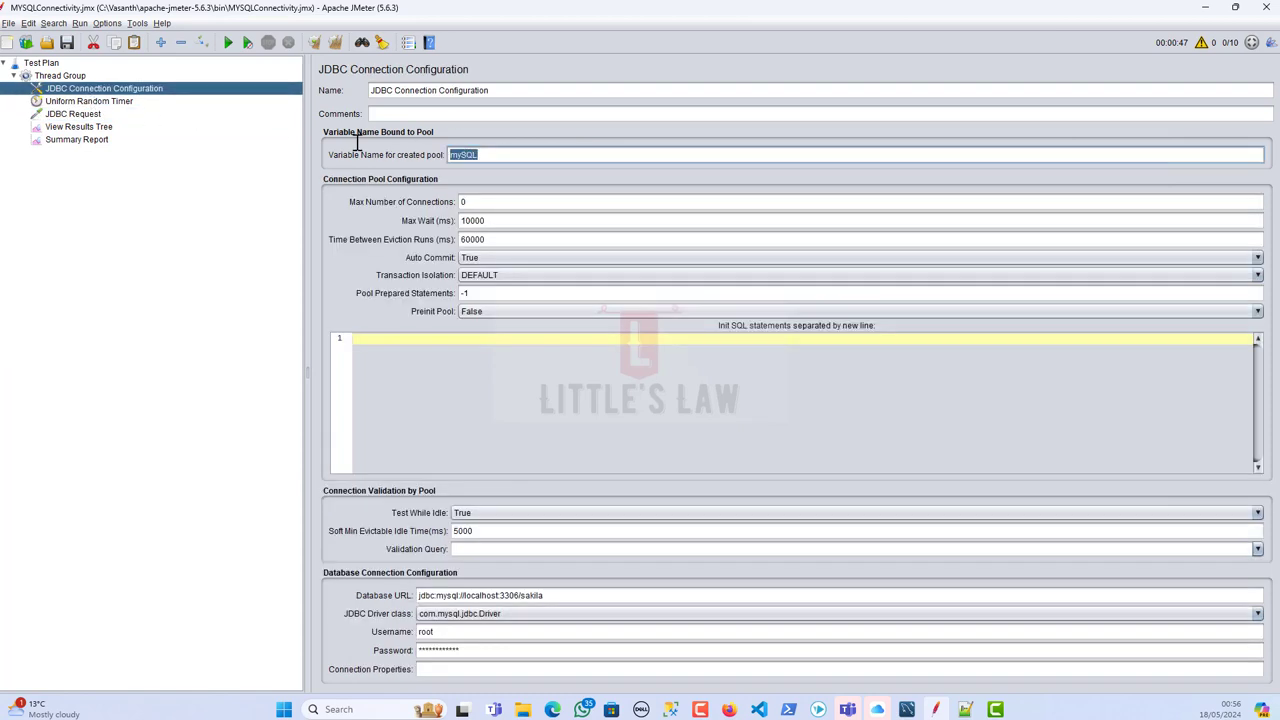
{"action": "left_click_drag", "start_coordinate": [503, 154], "coordinate": [410, 155]}
{"action": "left_click", "coordinate": [74, 114]}
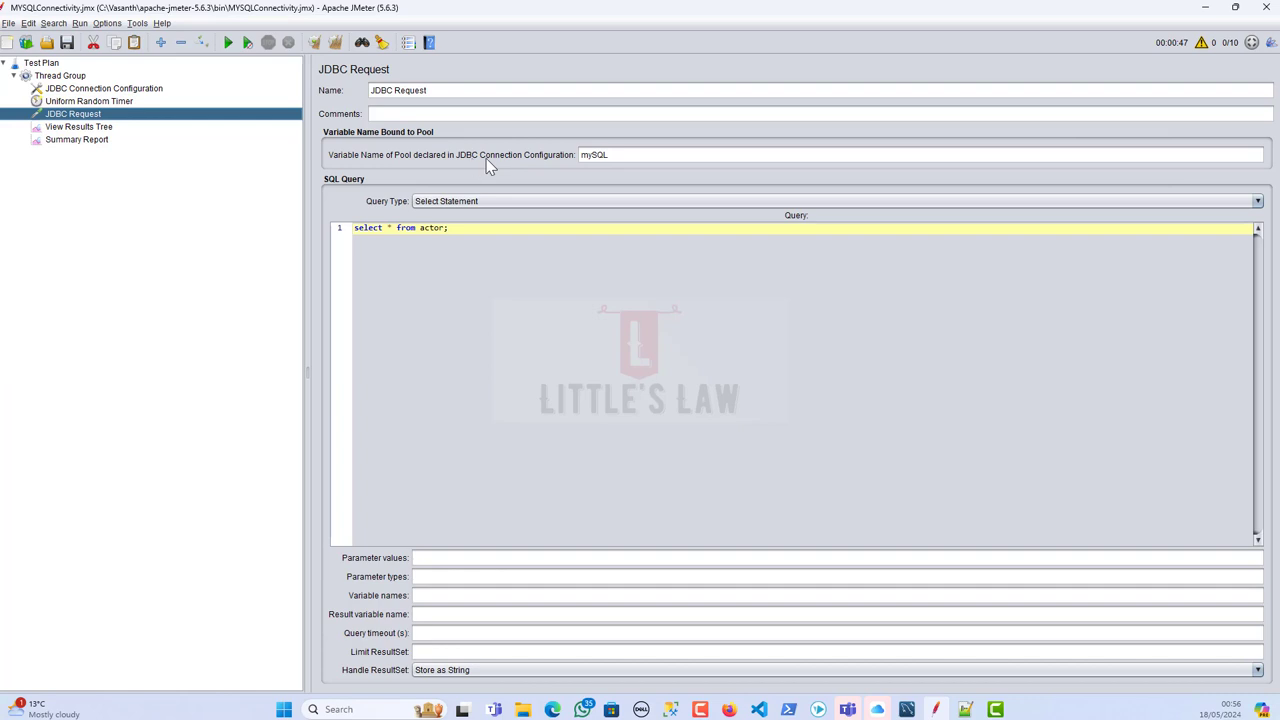
{"action": "left_click_drag", "start_coordinate": [662, 155], "coordinate": [452, 140]}
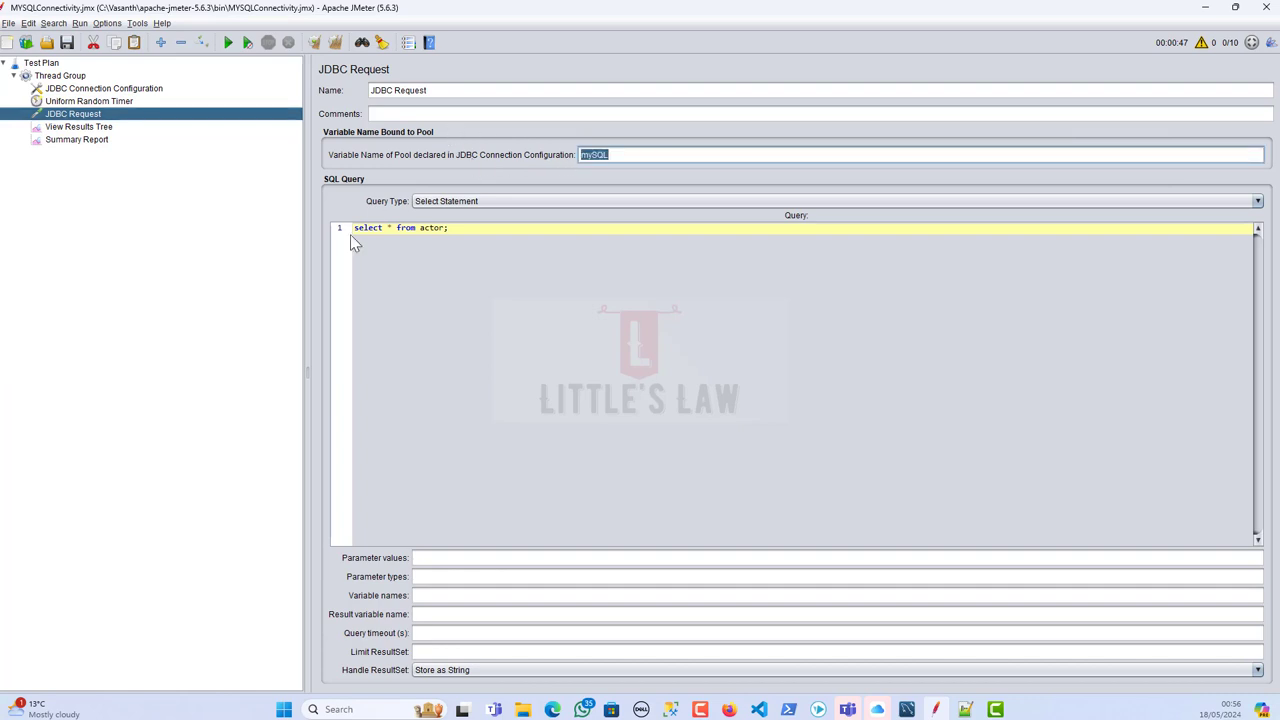
Step: Review the available query types and the SQL query in the JDBC Request without changing them
{"action": "left_click", "coordinate": [457, 204]}
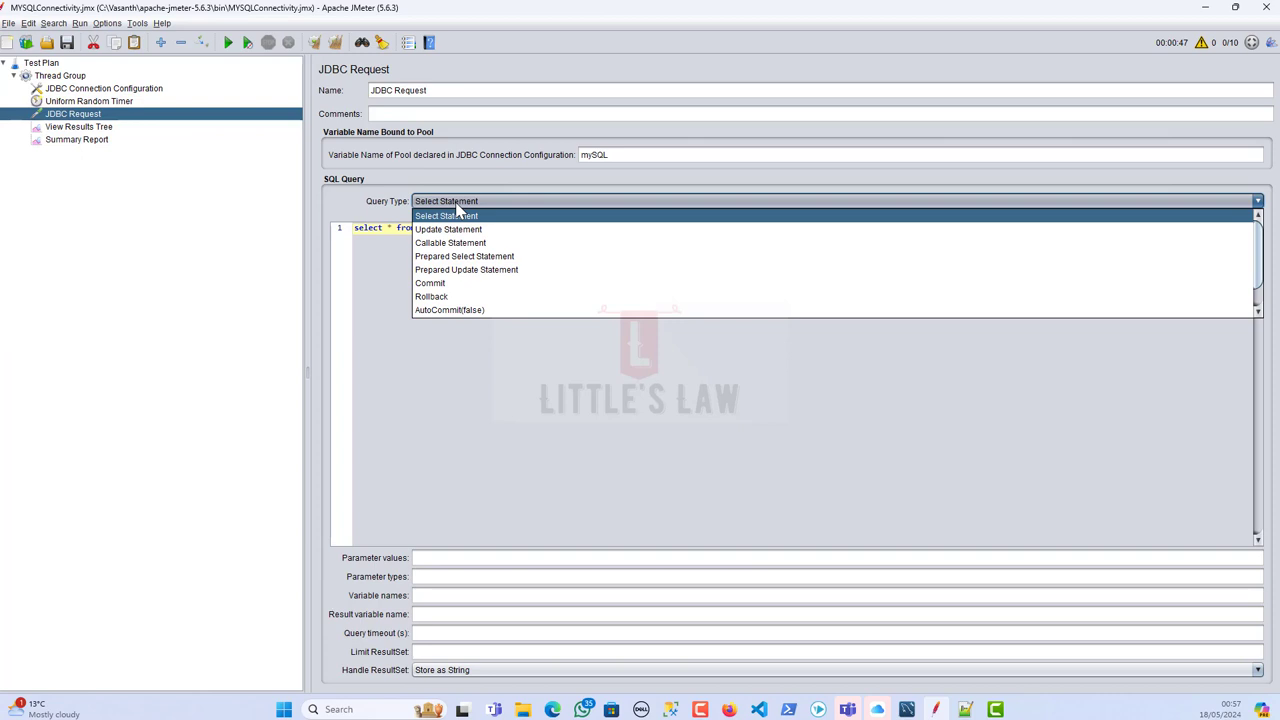
{"action": "left_click", "coordinate": [254, 243]}
{"action": "left_click", "coordinate": [418, 230]}
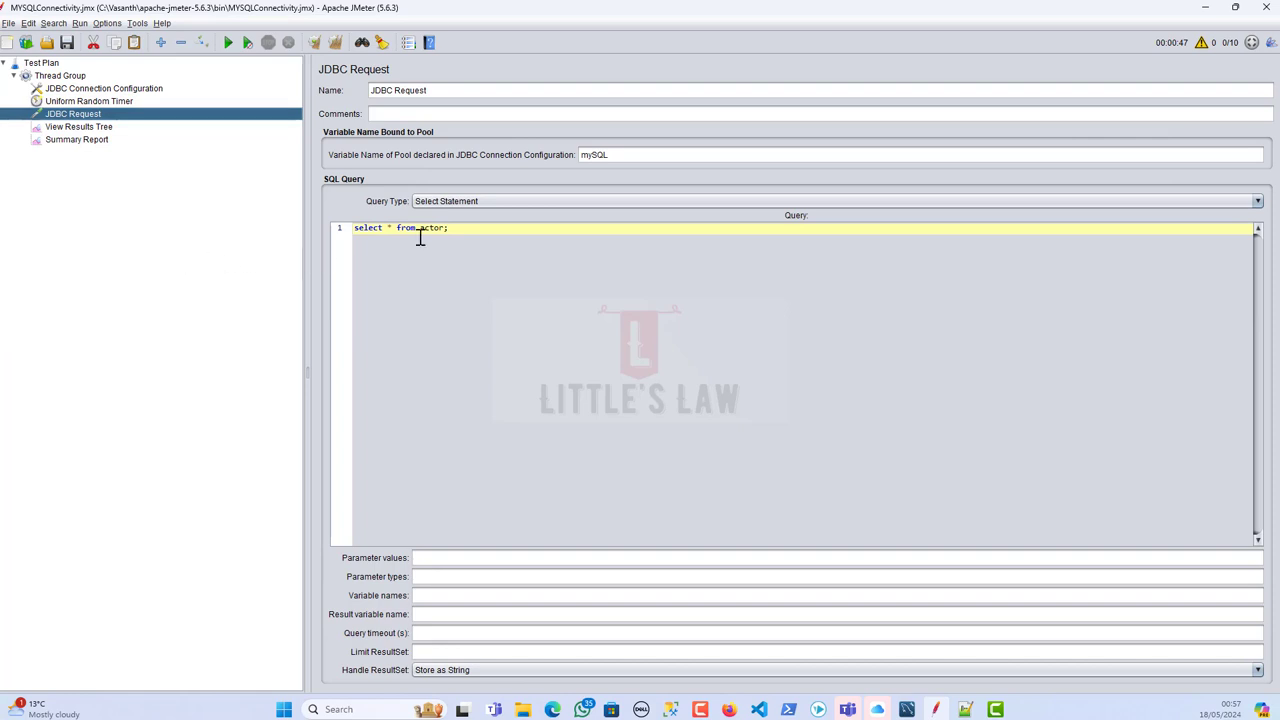
{"action": "left_click_drag", "start_coordinate": [475, 229], "coordinate": [331, 234]}
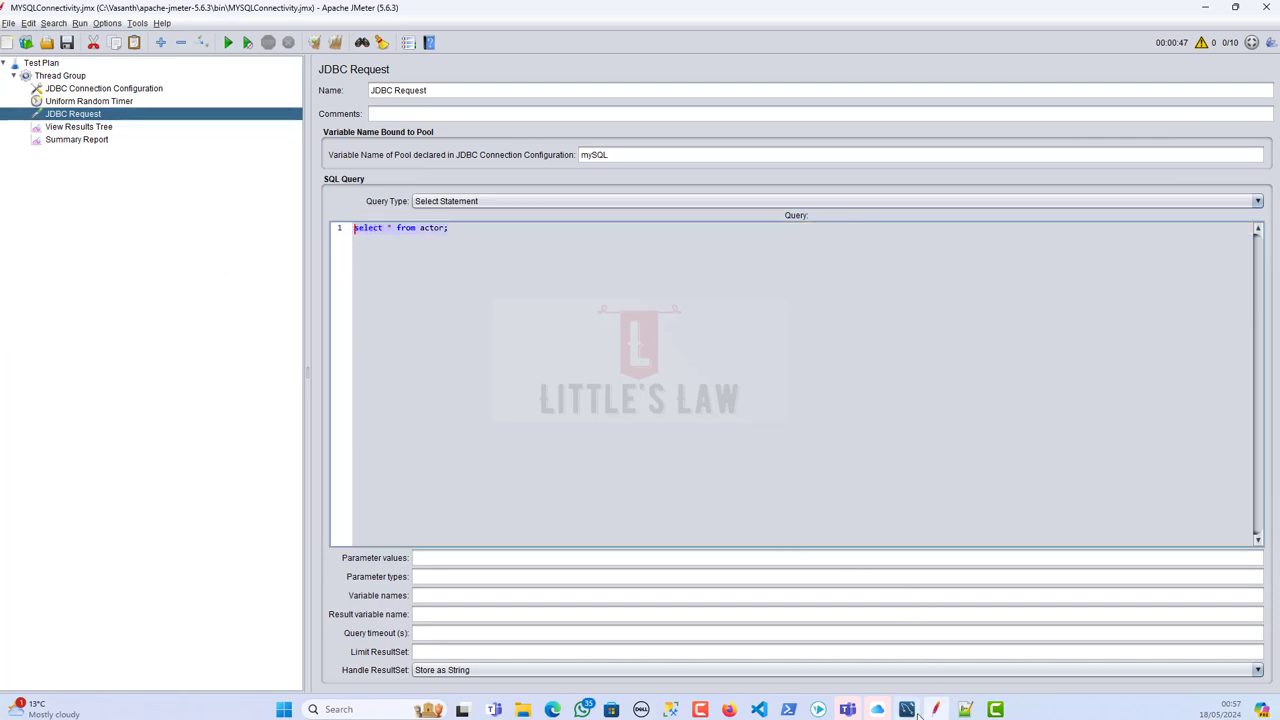
Step: Switch to MySQL Workbench, collapse the address table and expand the actor table in the sakila schema
{"action": "left_click", "coordinate": [908, 710]}
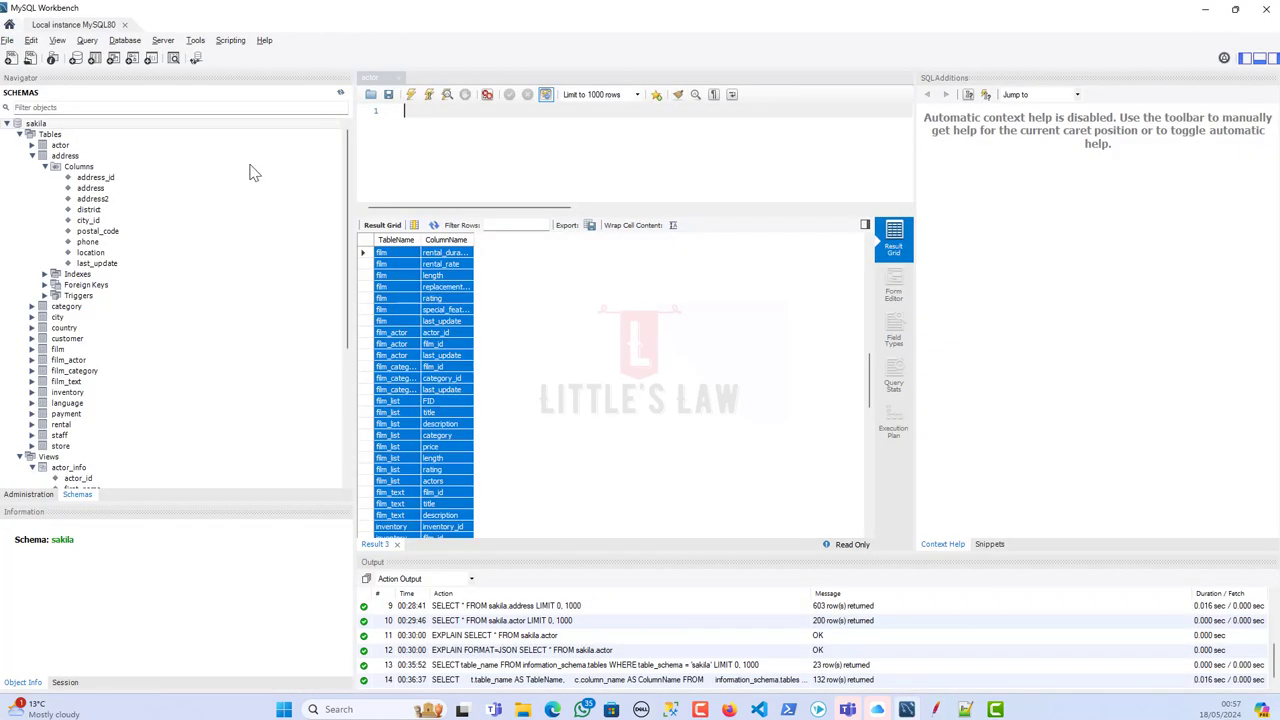
{"action": "left_click", "coordinate": [31, 155]}
{"action": "left_click", "coordinate": [31, 145]}
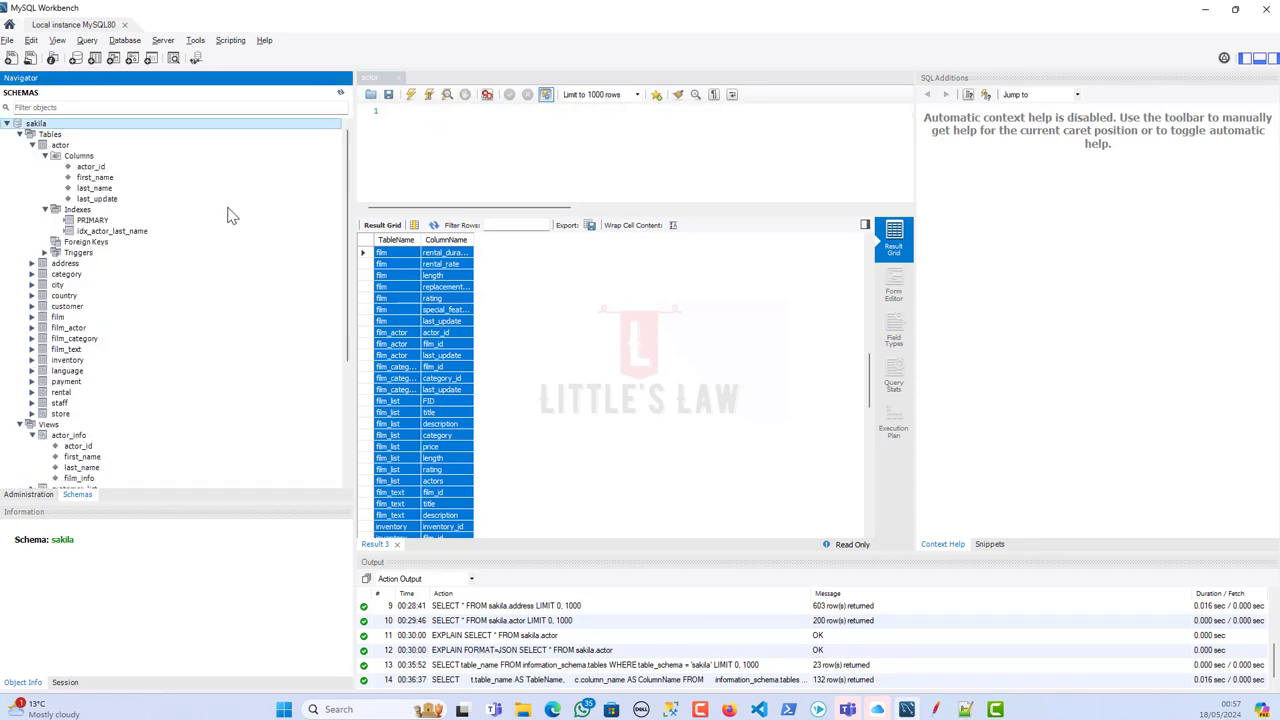
Step: Query the rows of the sakila actor table and look through the result grid
{"action": "left_click", "coordinate": [60, 147]}
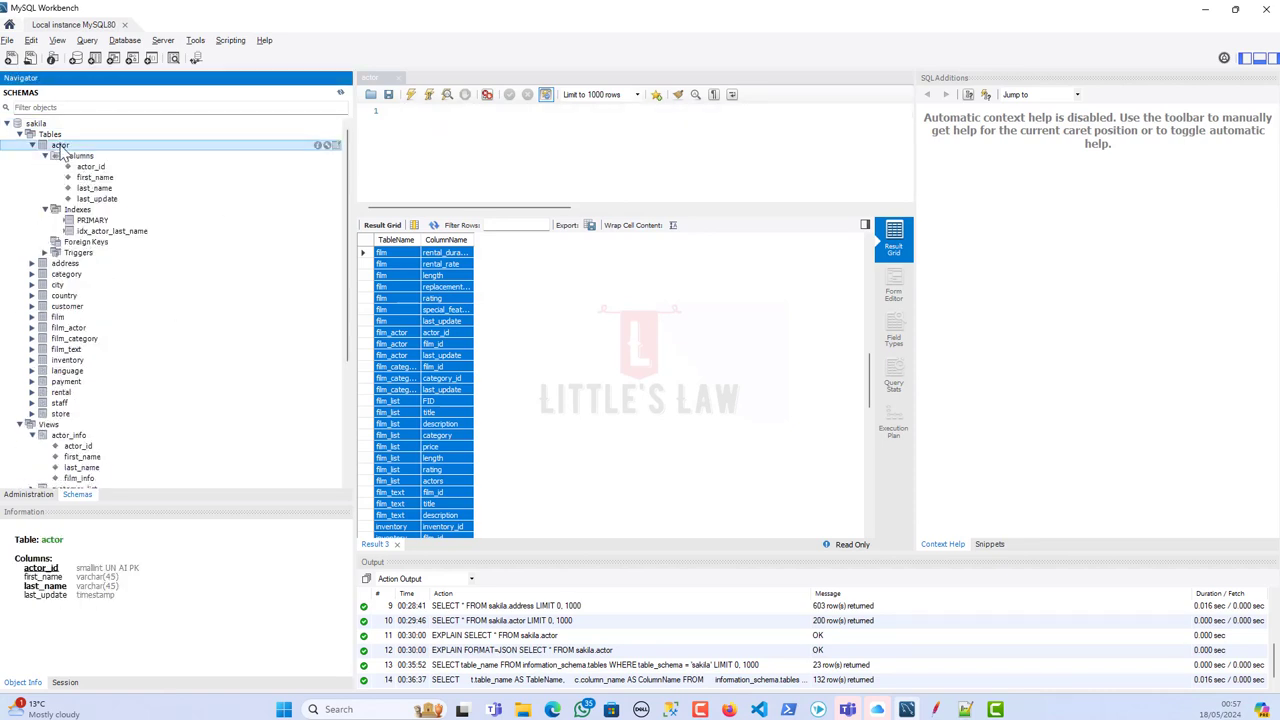
{"action": "right_click", "coordinate": [62, 150]}
{"action": "left_click", "coordinate": [112, 155]}
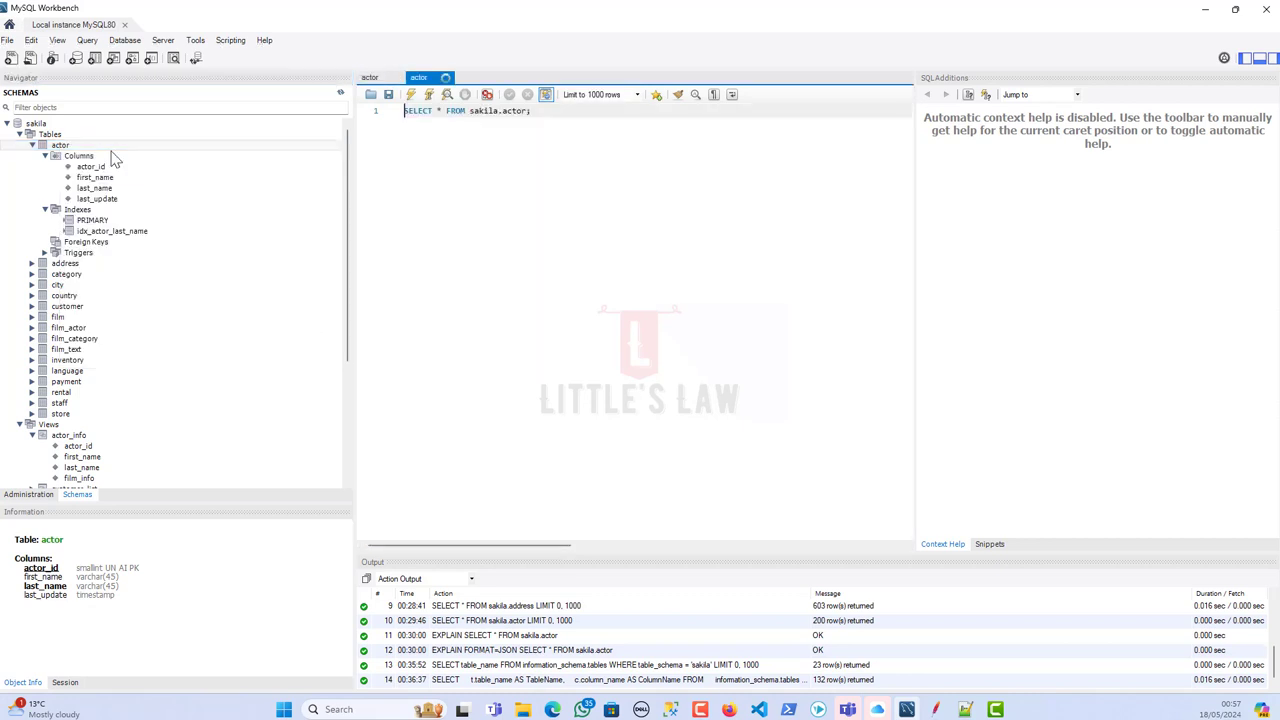
{"action": "scroll", "coordinate": [485, 340], "scroll_direction": "down", "scroll_amount": 3}
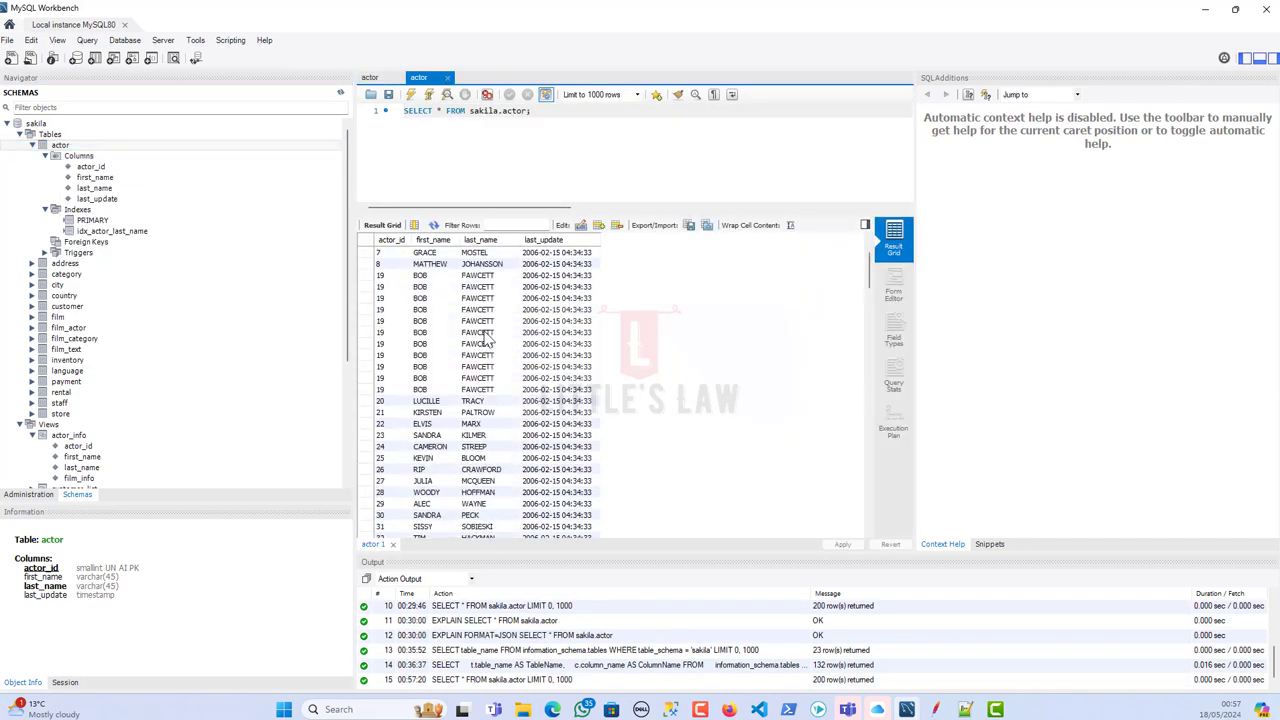
{"action": "scroll", "coordinate": [485, 340], "scroll_direction": "up", "scroll_amount": 2}
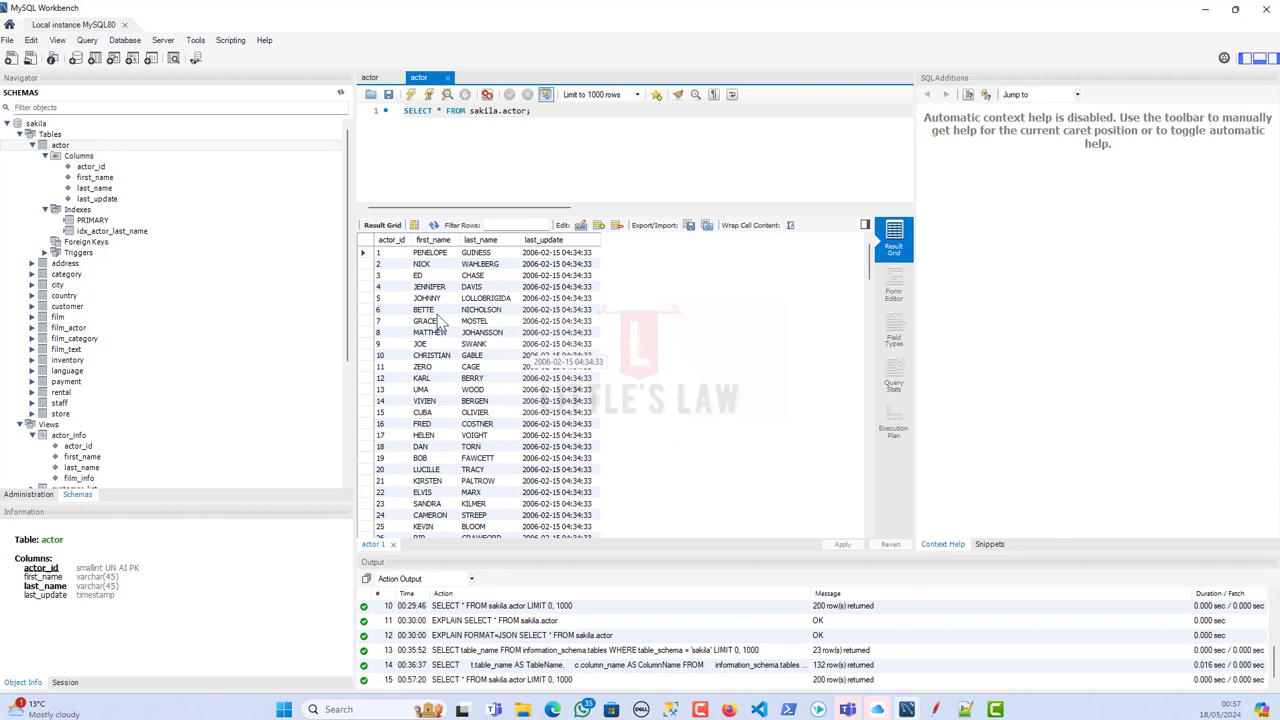
Step: Switch back to JMeter and clear all earlier results from the Summary Report, moving the Min column before Average
{"action": "left_click", "coordinate": [935, 710]}
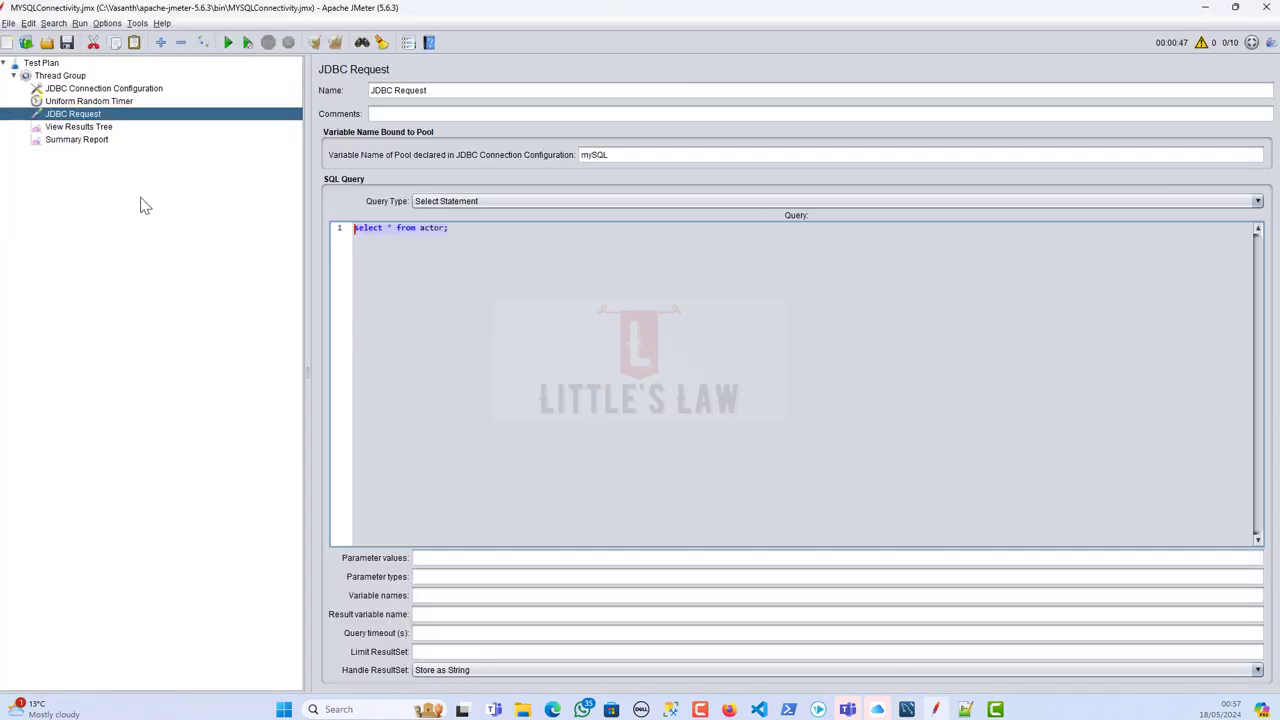
{"action": "left_click", "coordinate": [63, 145]}
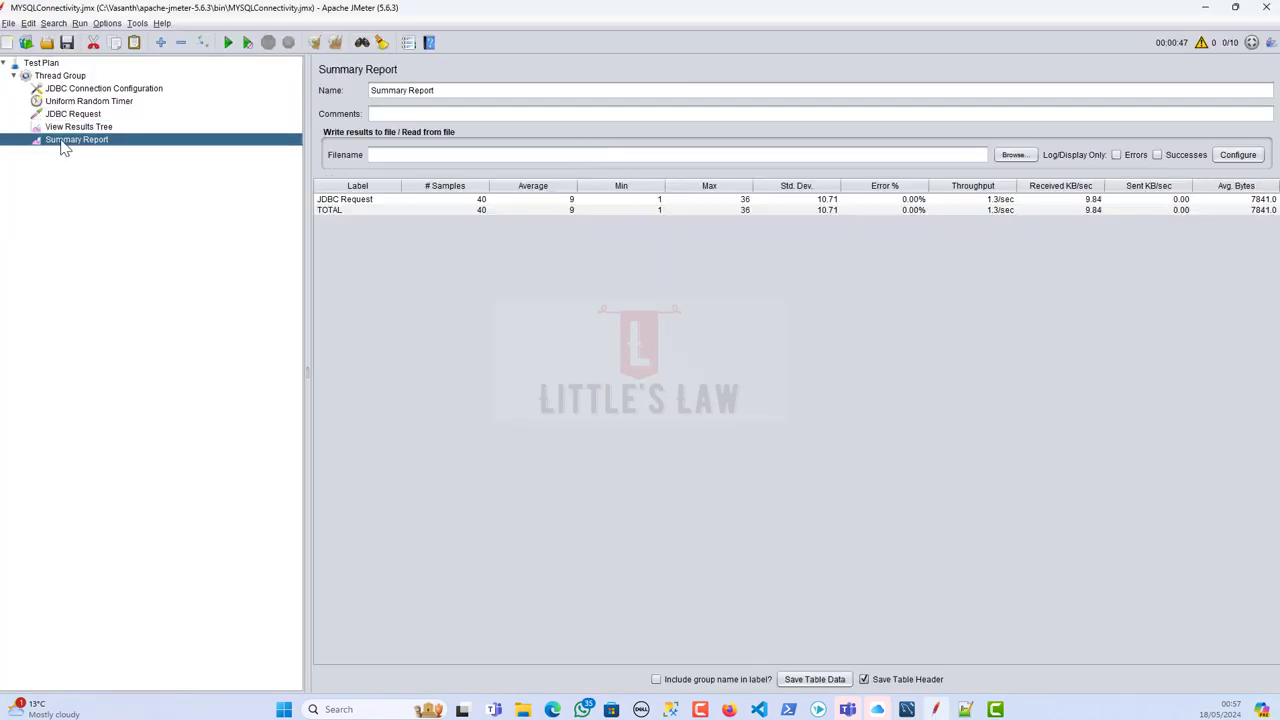
{"action": "left_click", "coordinate": [335, 44]}
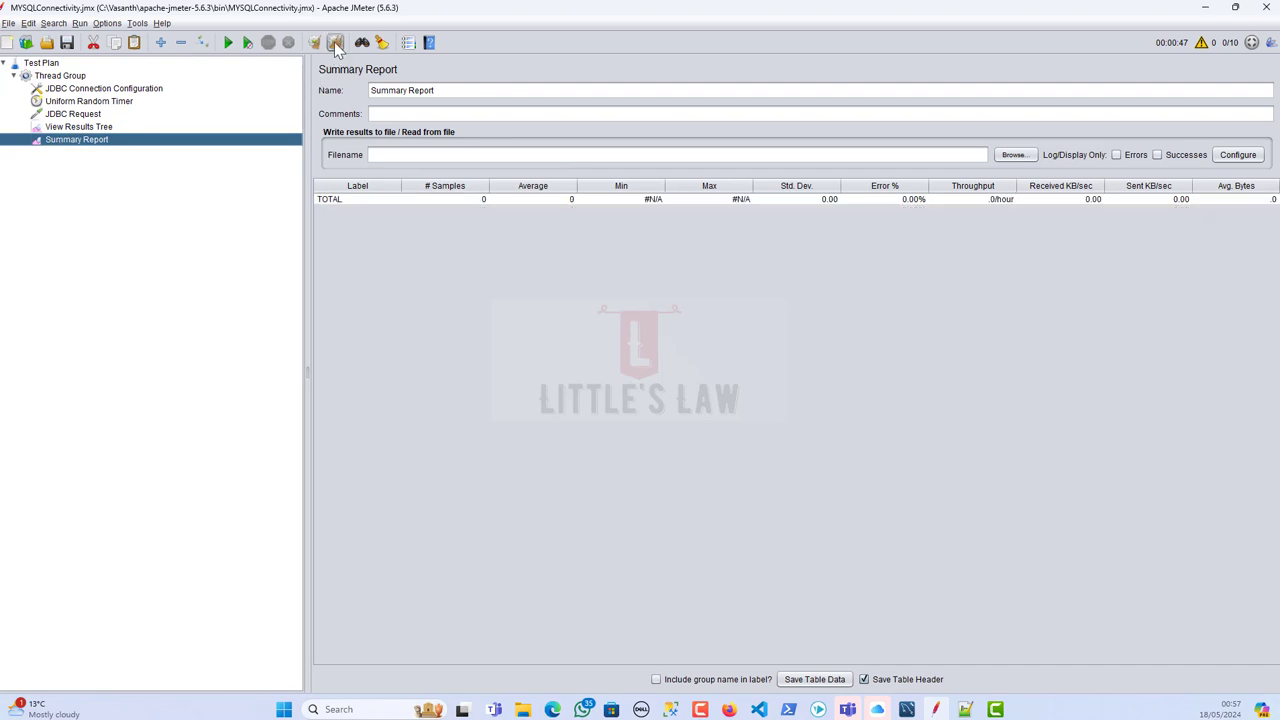
{"action": "left_click_drag", "start_coordinate": [641, 192], "coordinate": [570, 192]}
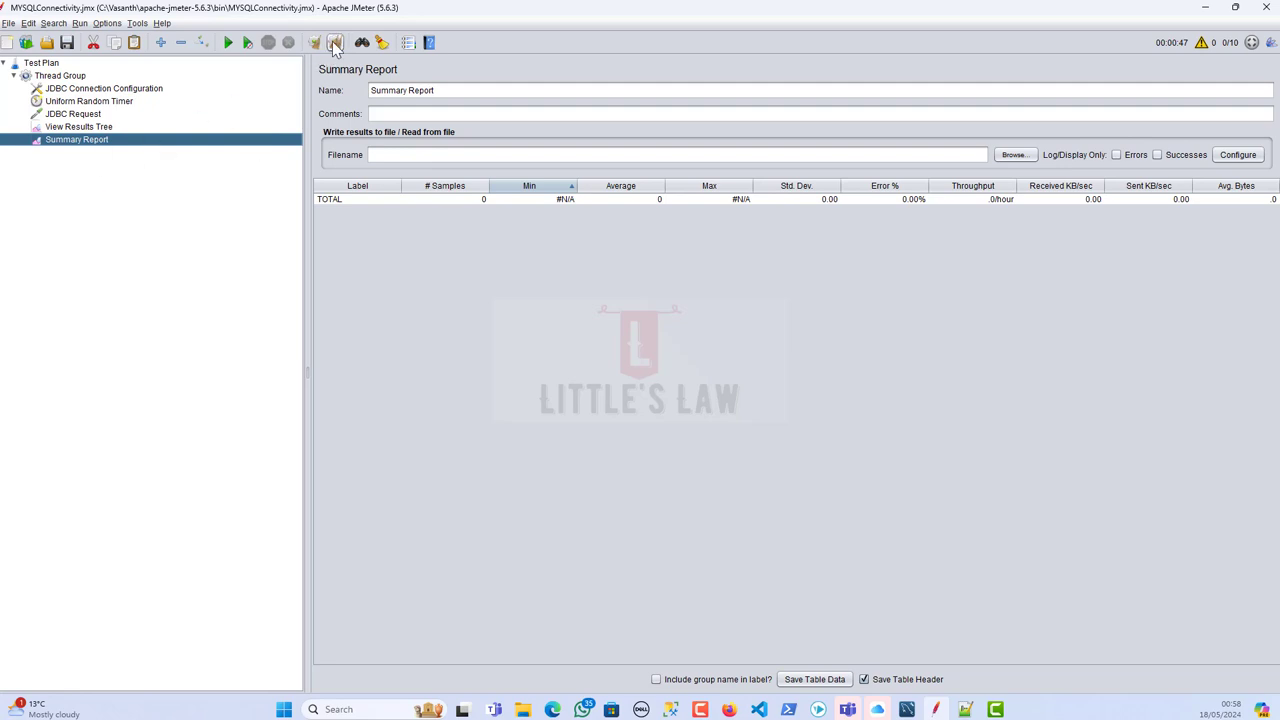
Step: Run the test plan from the JDBC Request and examine the Thread Group's number of threads
{"action": "left_click", "coordinate": [75, 116]}
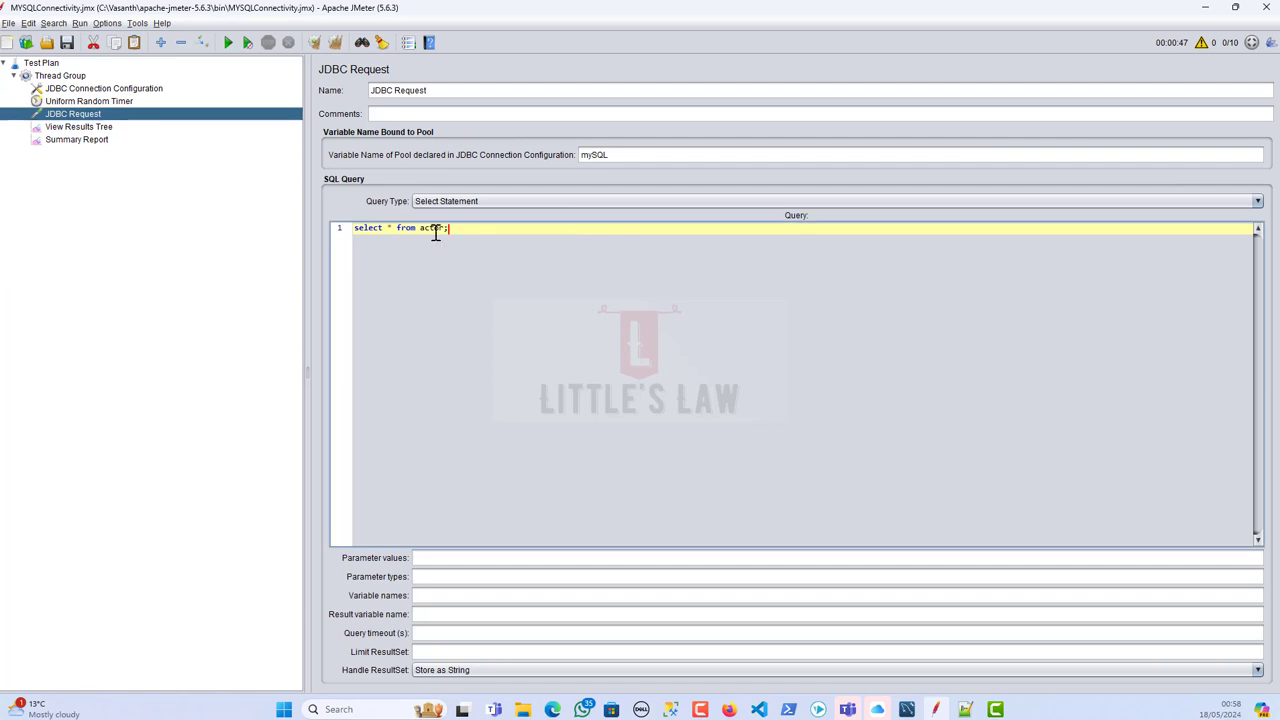
{"action": "left_click", "coordinate": [228, 45]}
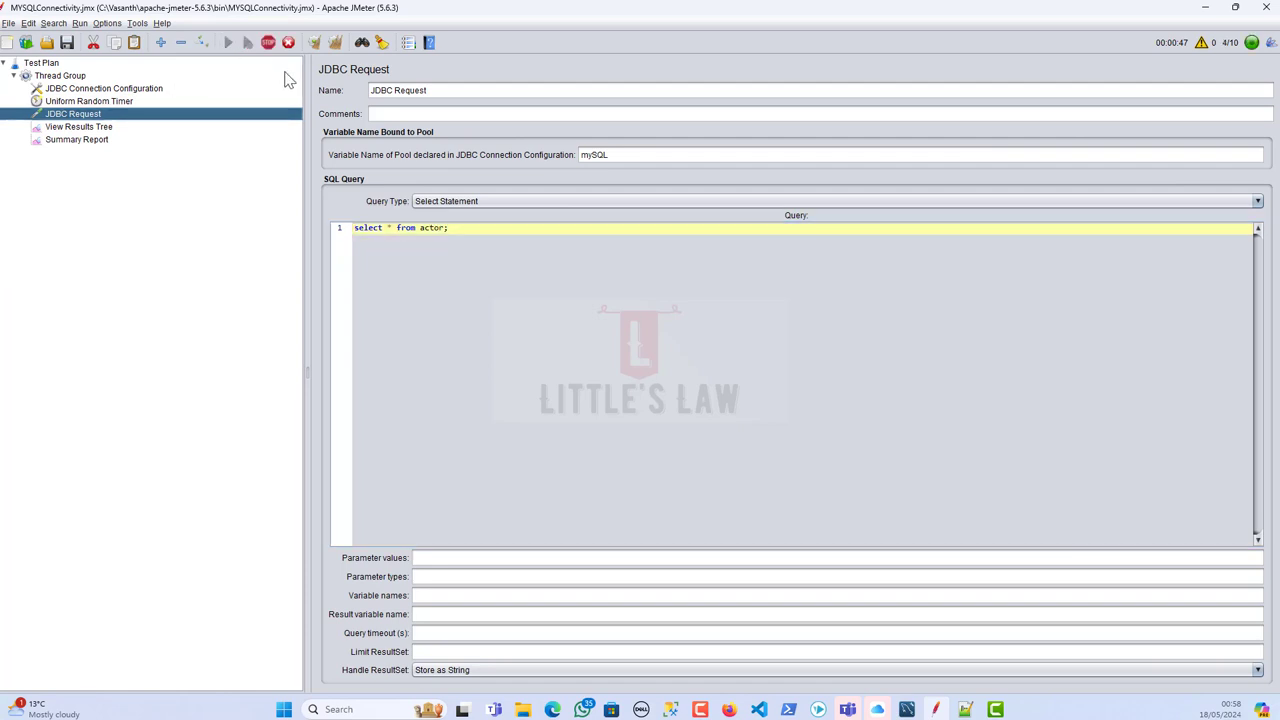
{"action": "left_click", "coordinate": [60, 77]}
{"action": "left_click_drag", "start_coordinate": [476, 215], "coordinate": [345, 214]}
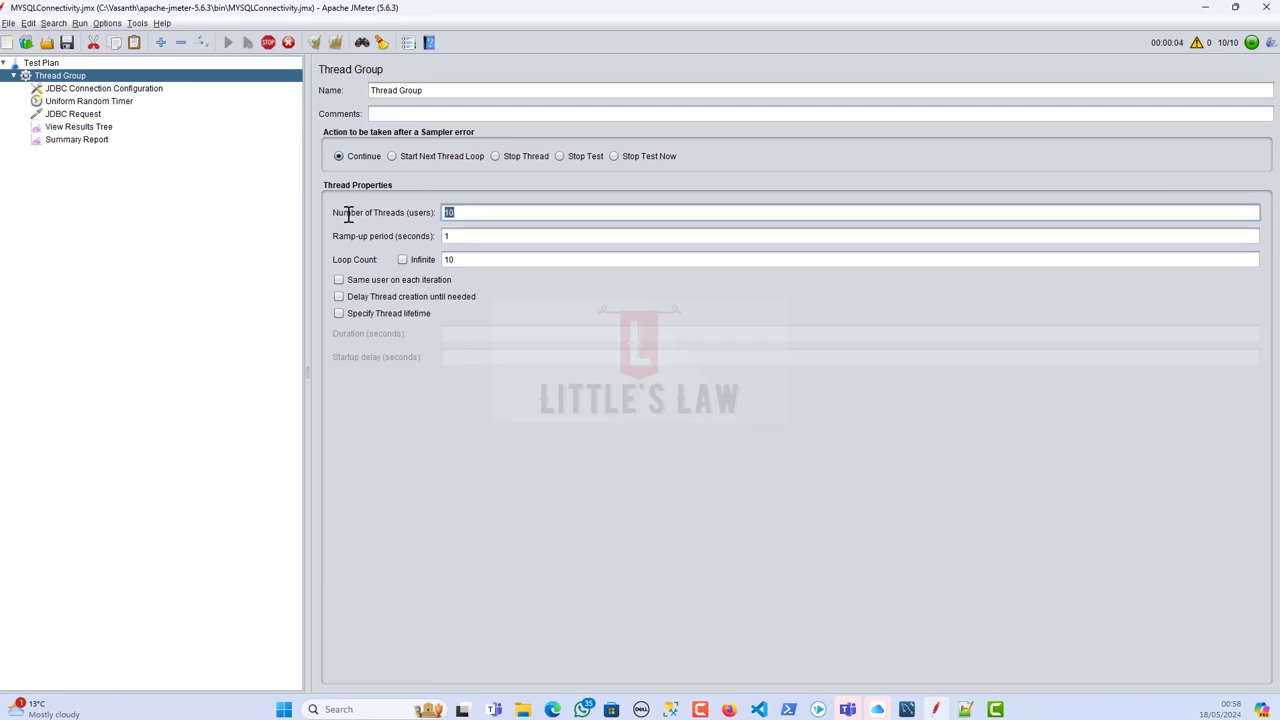
Step: Examine the Thread Group's loop count and the Uniform Random Timer's delay settings
{"action": "left_click_drag", "start_coordinate": [486, 263], "coordinate": [415, 262]}
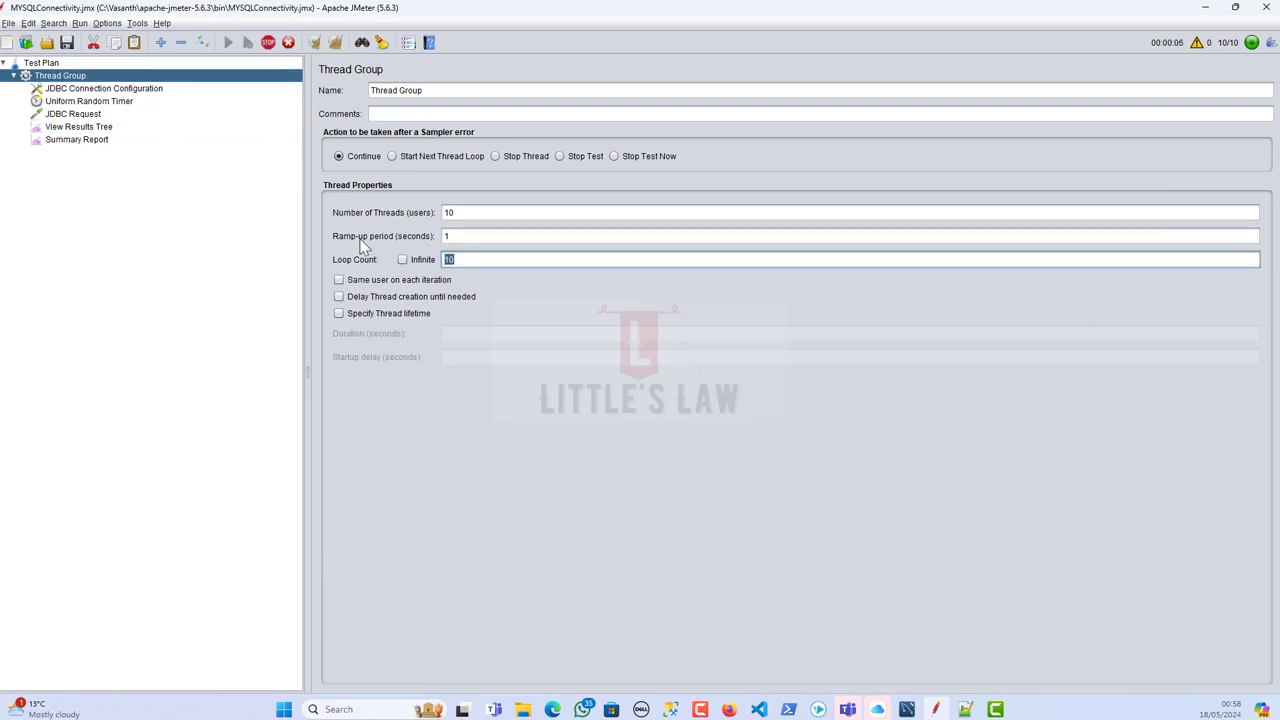
{"action": "left_click", "coordinate": [89, 101]}
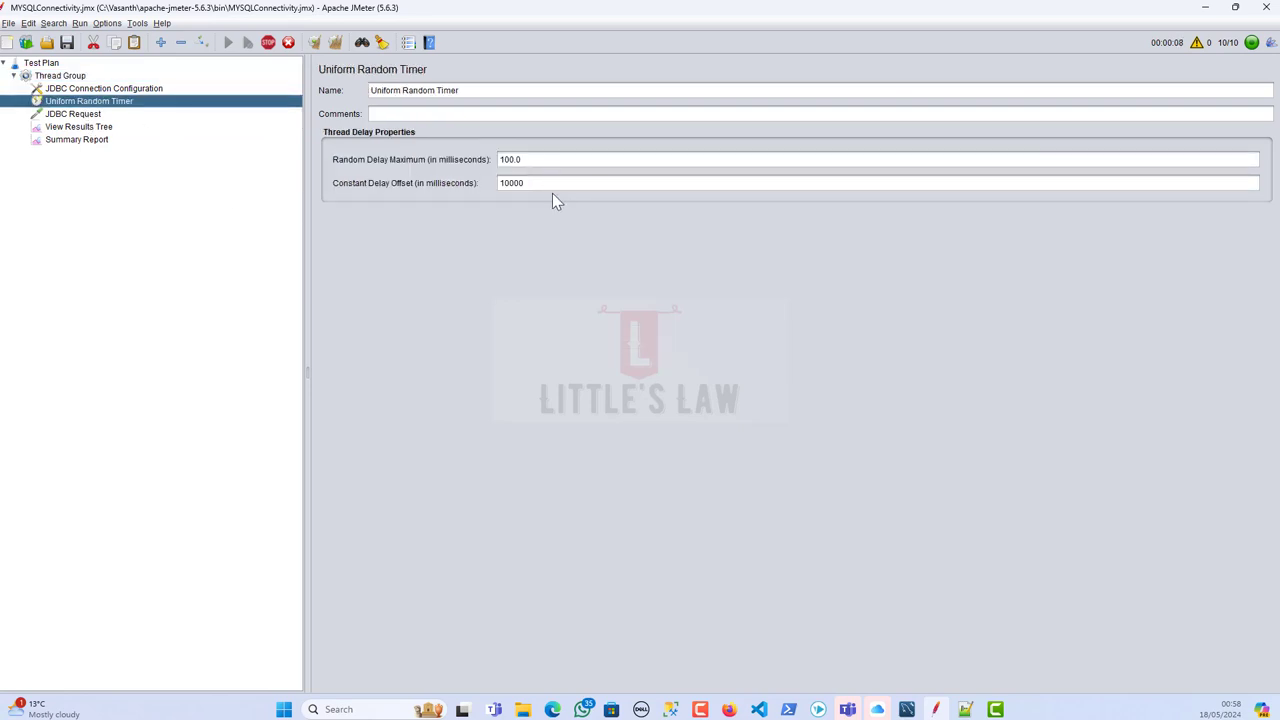
Step: Inspect the first JDBC Request's response body in the View Results Tree through to its last row
{"action": "left_click", "coordinate": [88, 127]}
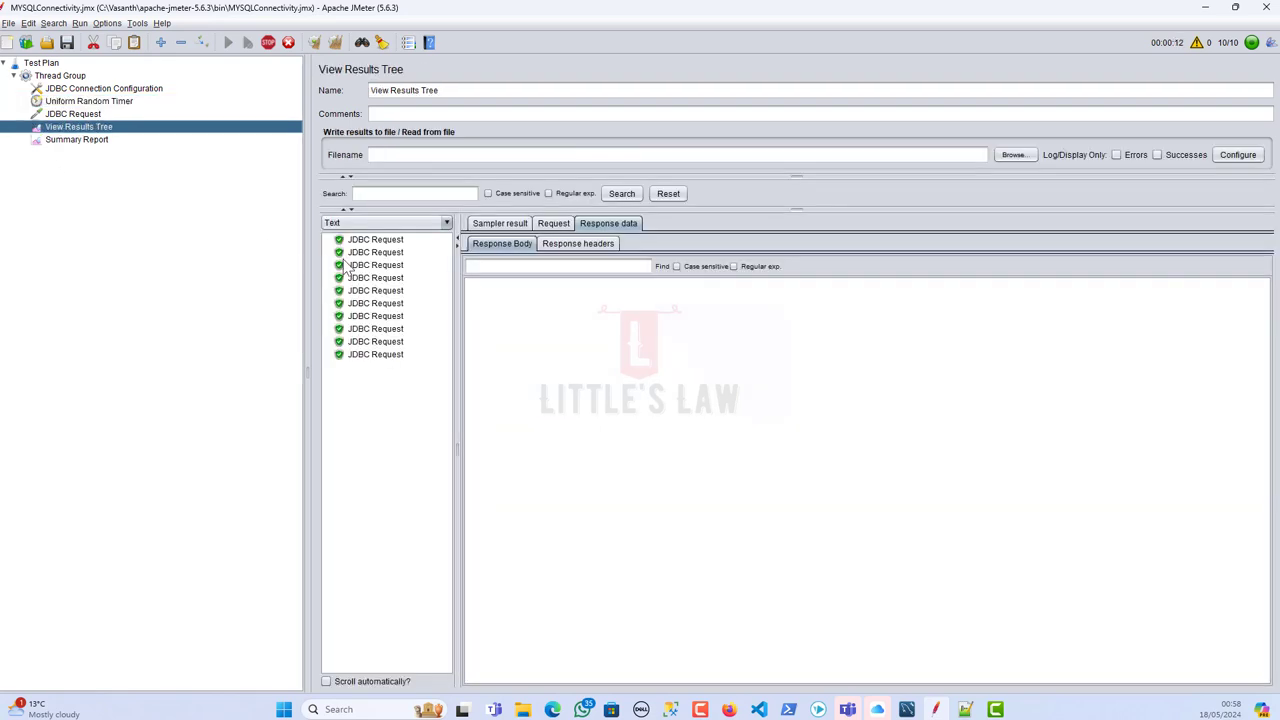
{"action": "left_click", "coordinate": [372, 241]}
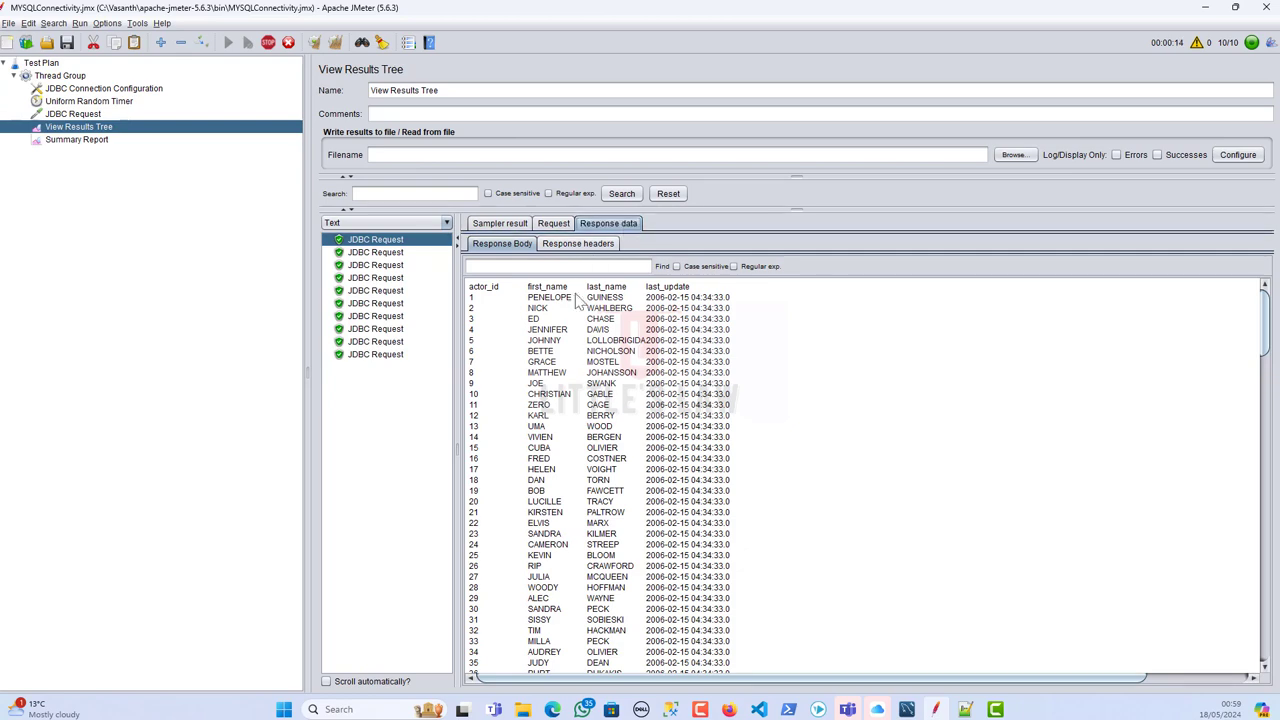
{"action": "scroll", "coordinate": [585, 370], "scroll_direction": "down", "scroll_amount": 20}
{"action": "scroll", "coordinate": [585, 370], "scroll_direction": "down", "scroll_amount": 10}
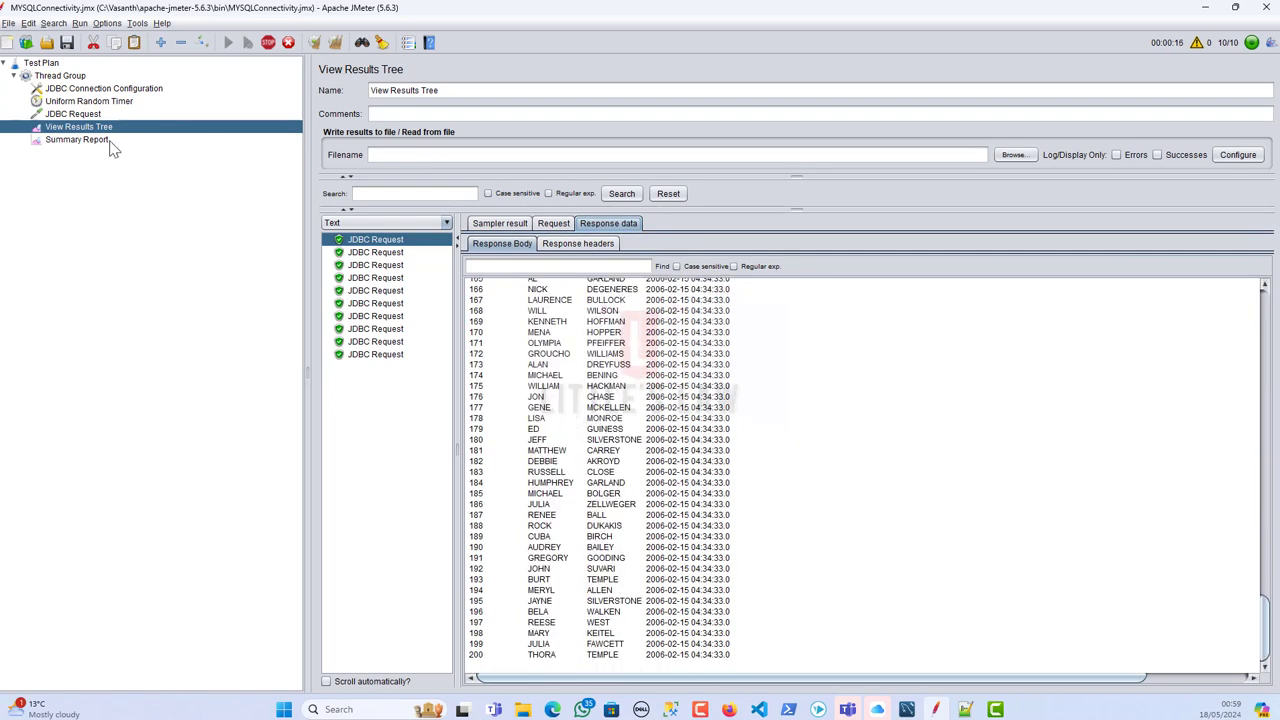
Step: Check the statistics in the Summary Report and stop the running test
{"action": "left_click", "coordinate": [80, 140]}
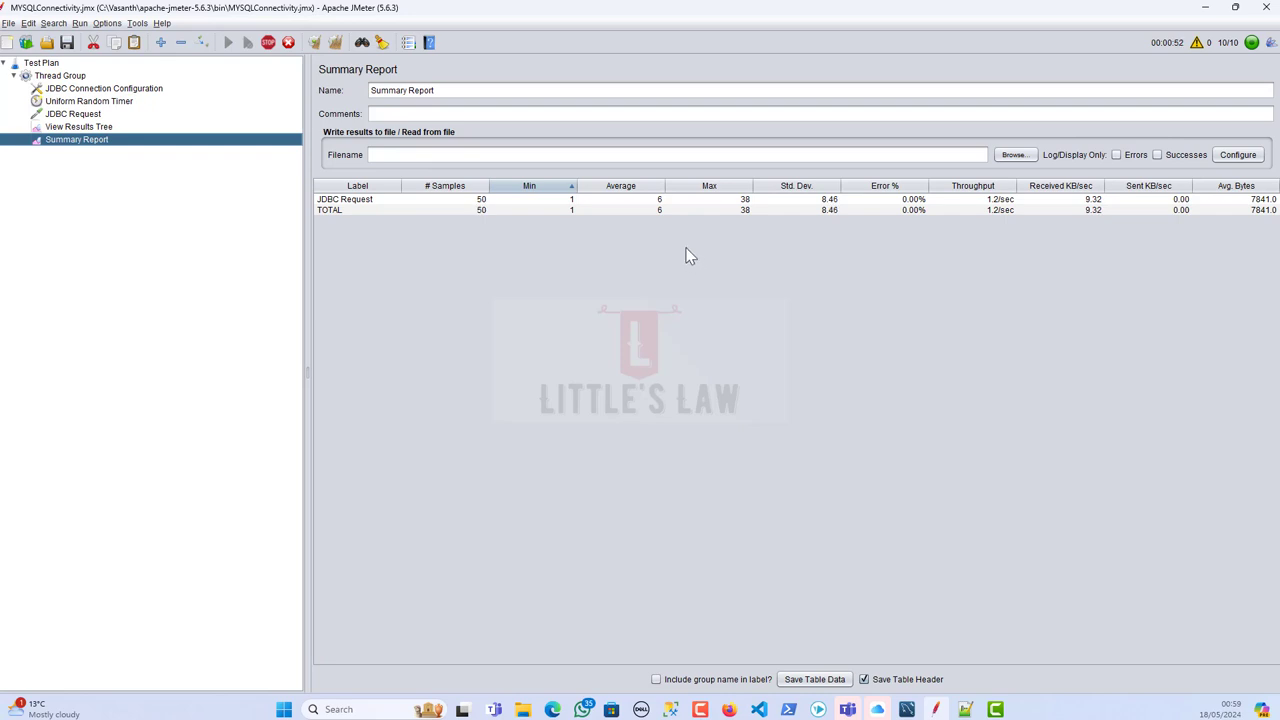
{"action": "left_click", "coordinate": [268, 45]}
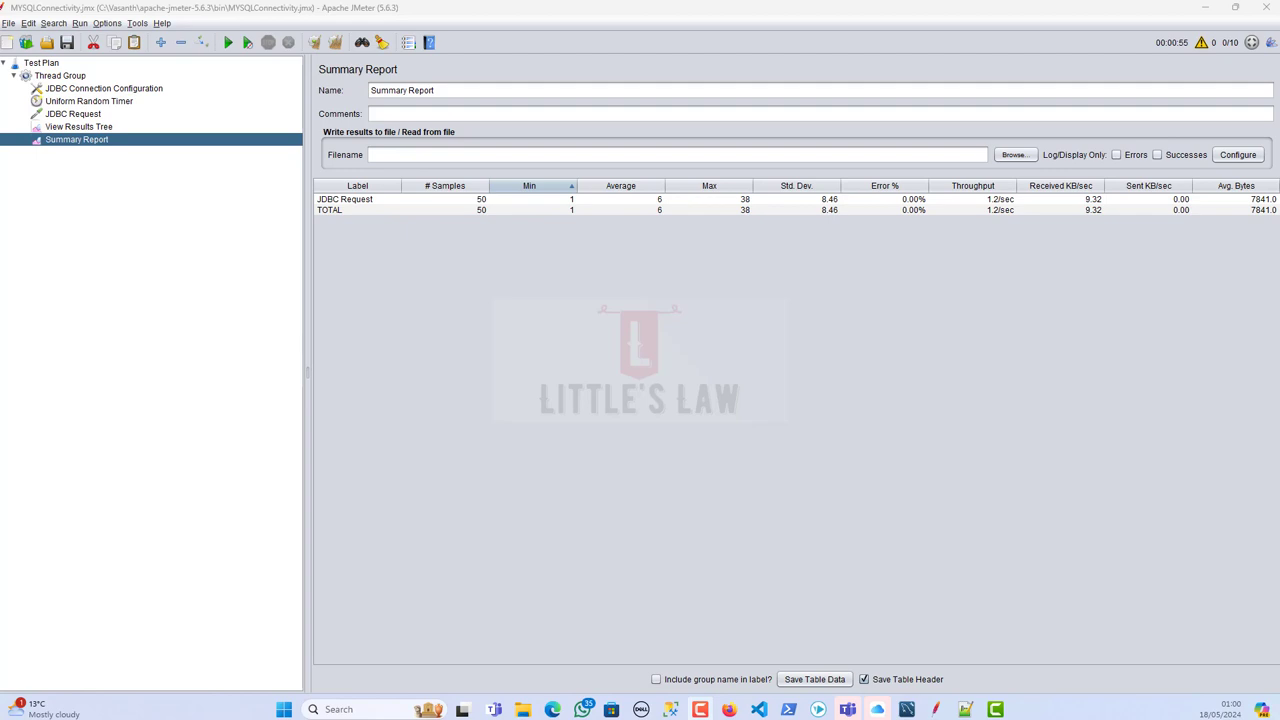
Step: Replace the JDBC Request's query with the SELECT joining film, category, actor, inventory, rental, payment, customer, staff and store, ordered by their IDs
{"action": "left_click", "coordinate": [82, 116]}
{"action": "left_click", "coordinate": [495, 305]}
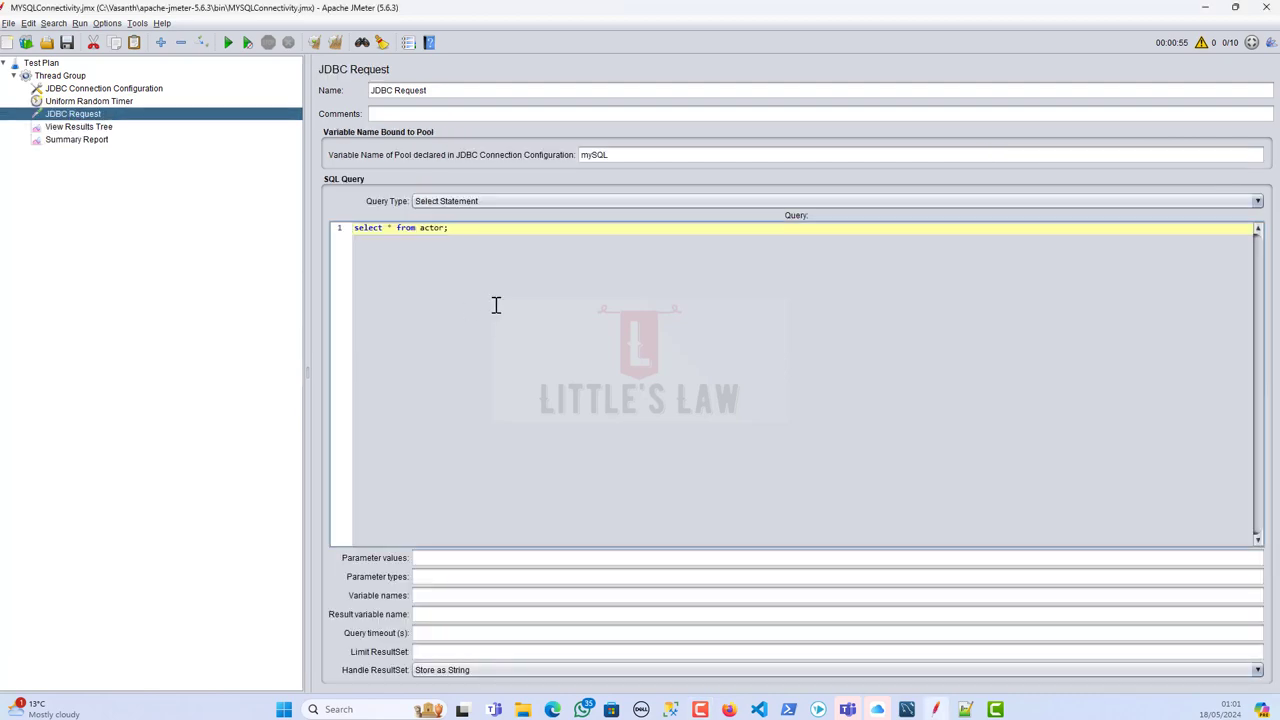
{"action": "key", "text": "ctrl+a"}
{"action": "key", "text": "ctrl+v"}
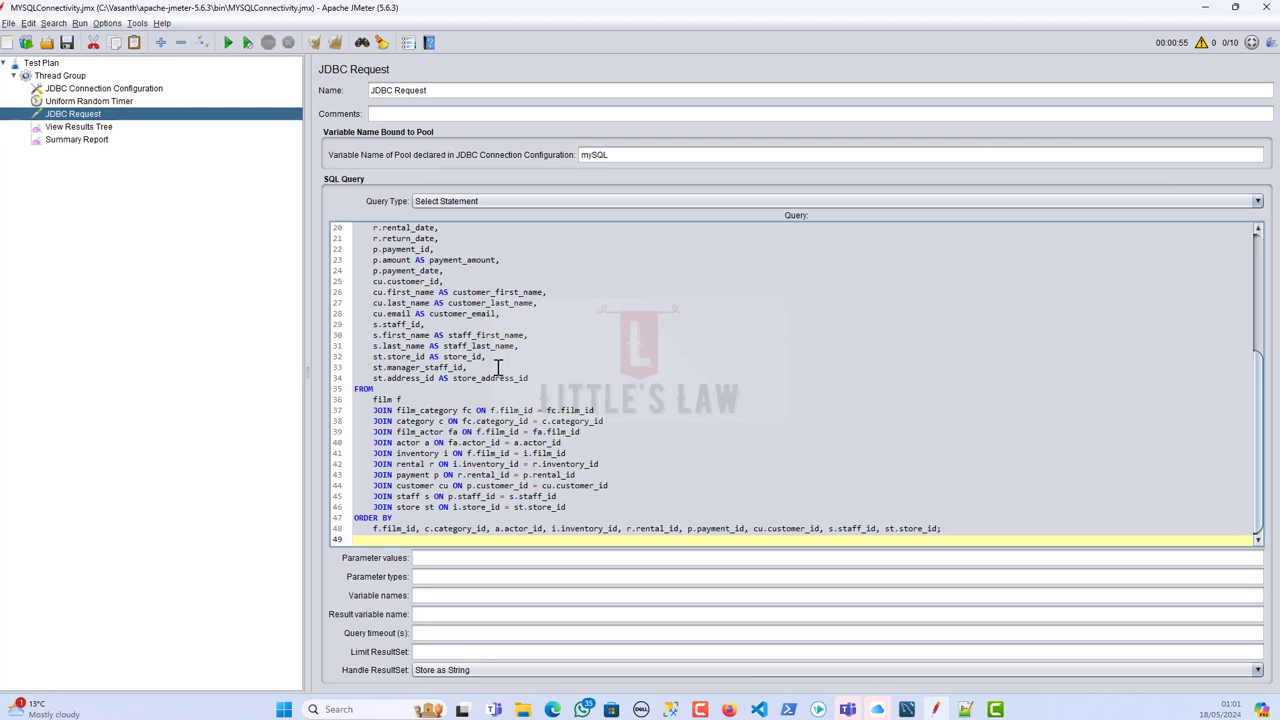
Step: Read through the new join query from its selected columns to the JOIN and ORDER BY clauses
{"action": "scroll", "coordinate": [502, 368], "scroll_direction": "up", "scroll_amount": 7}
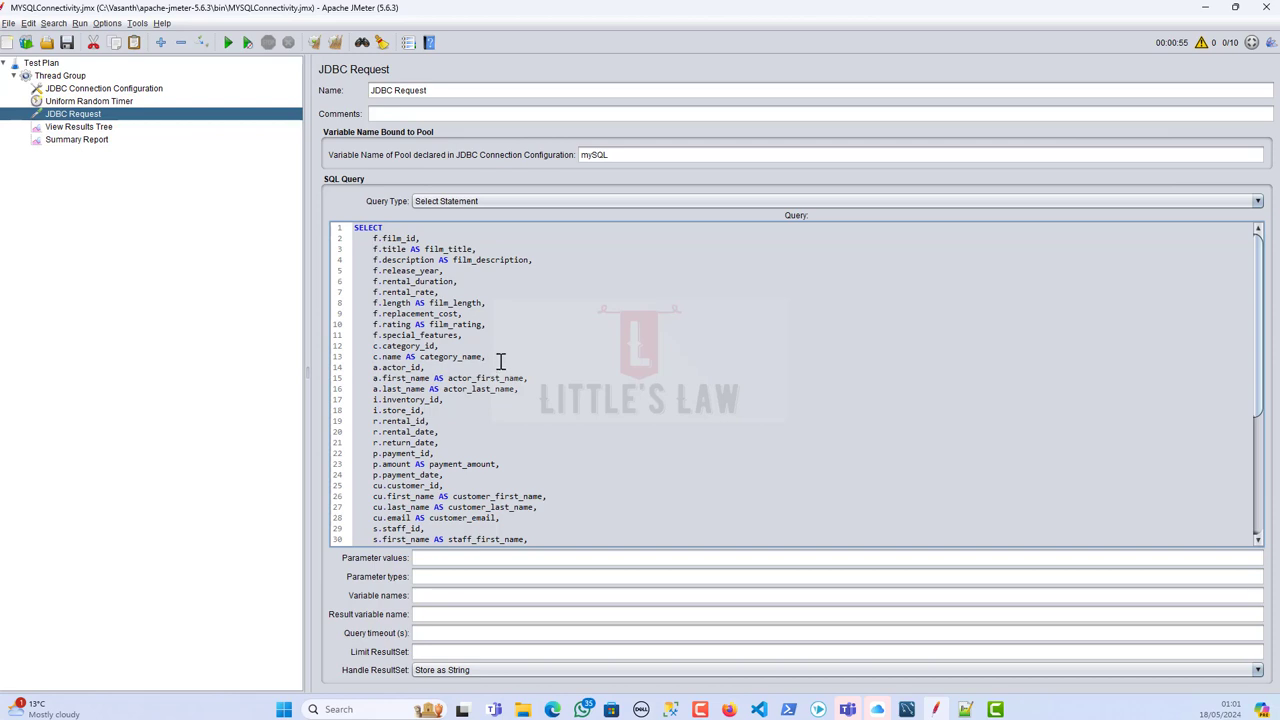
{"action": "scroll", "coordinate": [496, 395], "scroll_direction": "down", "scroll_amount": 7}
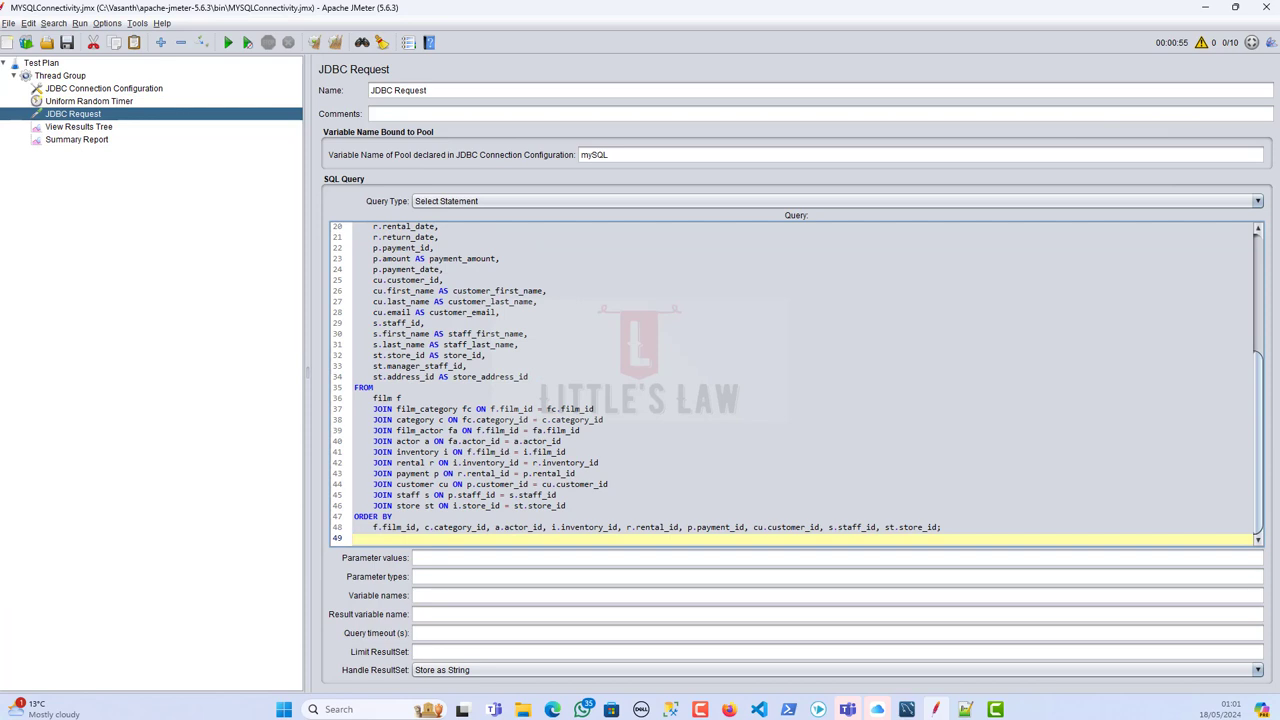
{"action": "scroll", "coordinate": [546, 393], "scroll_direction": "up", "scroll_amount": 4}
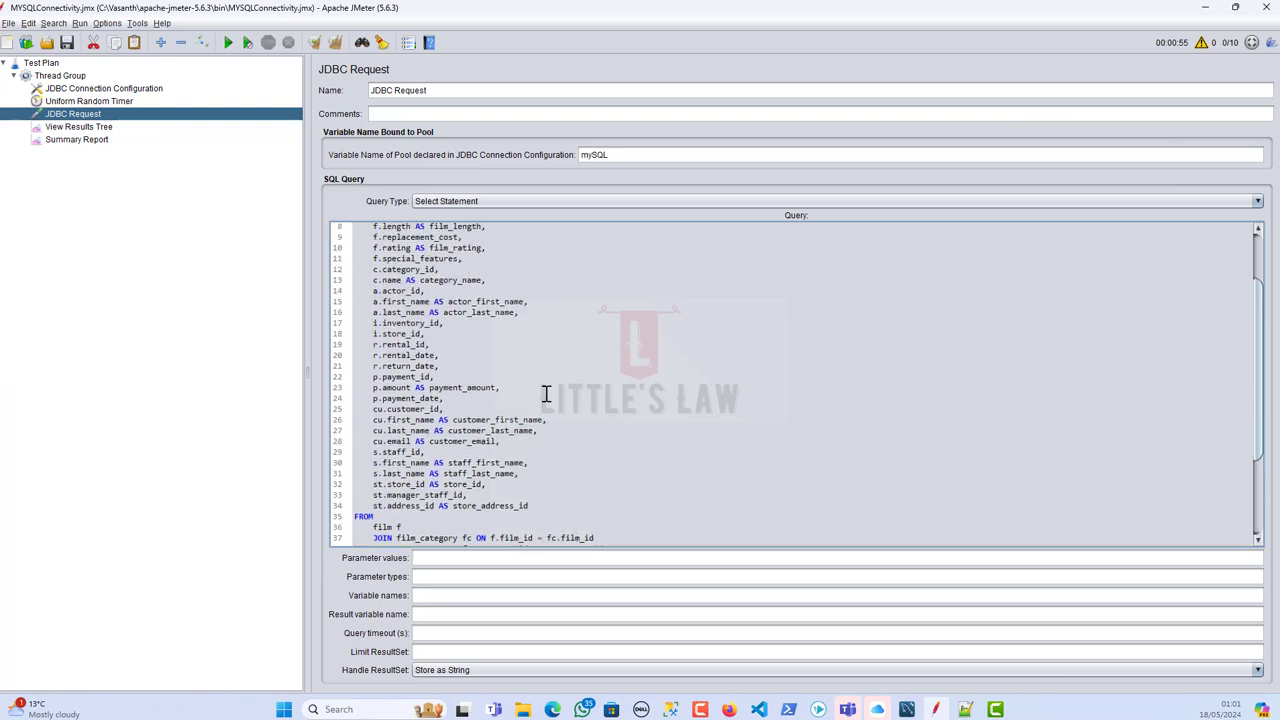
{"action": "scroll", "coordinate": [546, 393], "scroll_direction": "up", "scroll_amount": 3}
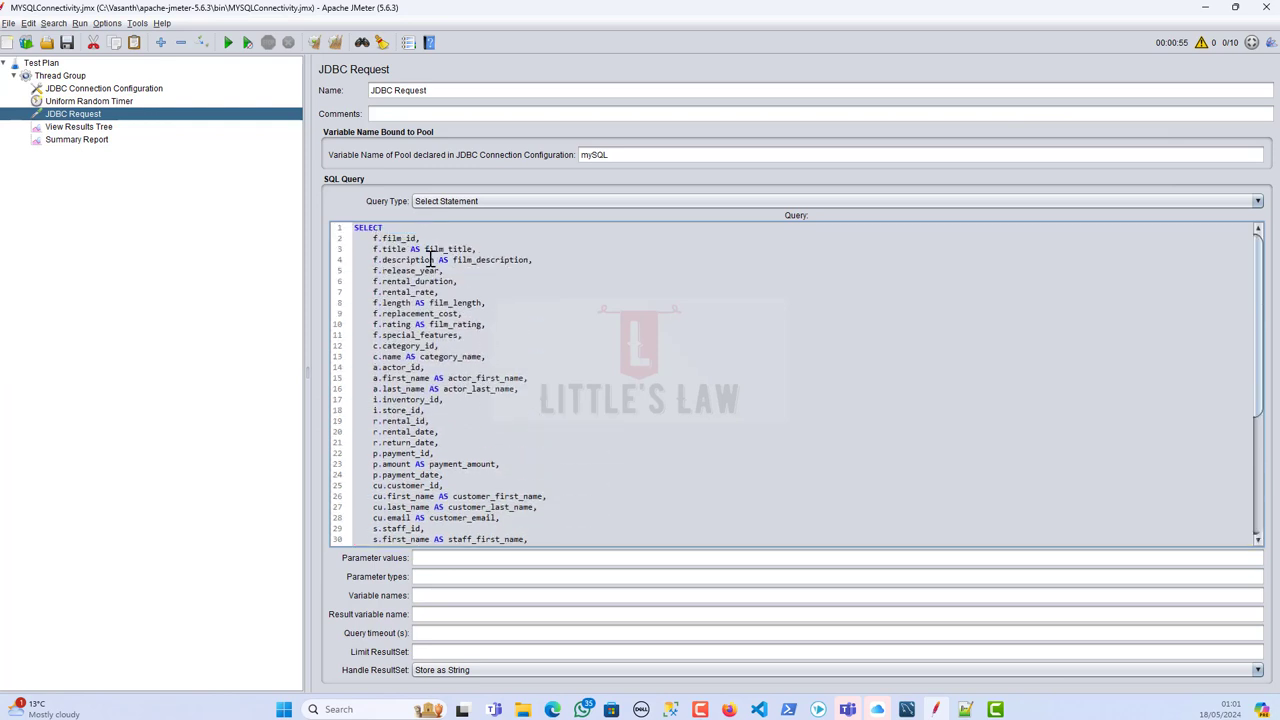
{"action": "scroll", "coordinate": [510, 316], "scroll_direction": "down", "scroll_amount": 2}
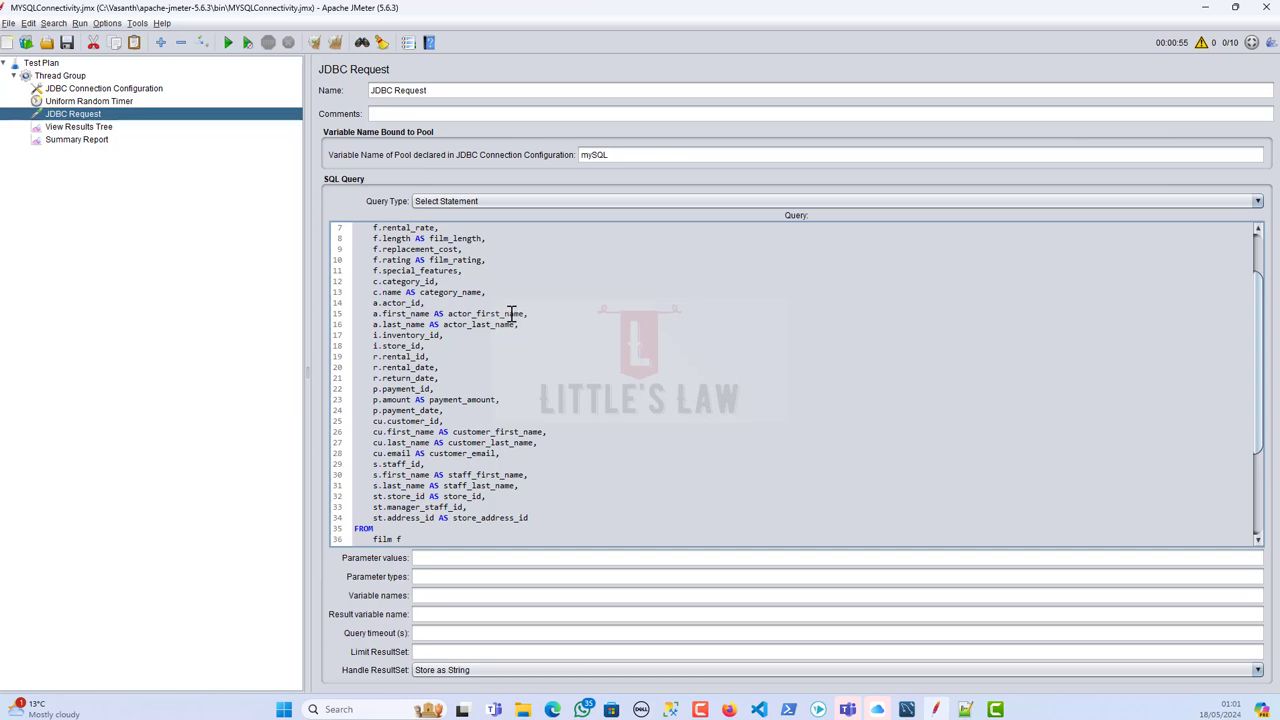
{"action": "scroll", "coordinate": [510, 316], "scroll_direction": "down", "scroll_amount": 2}
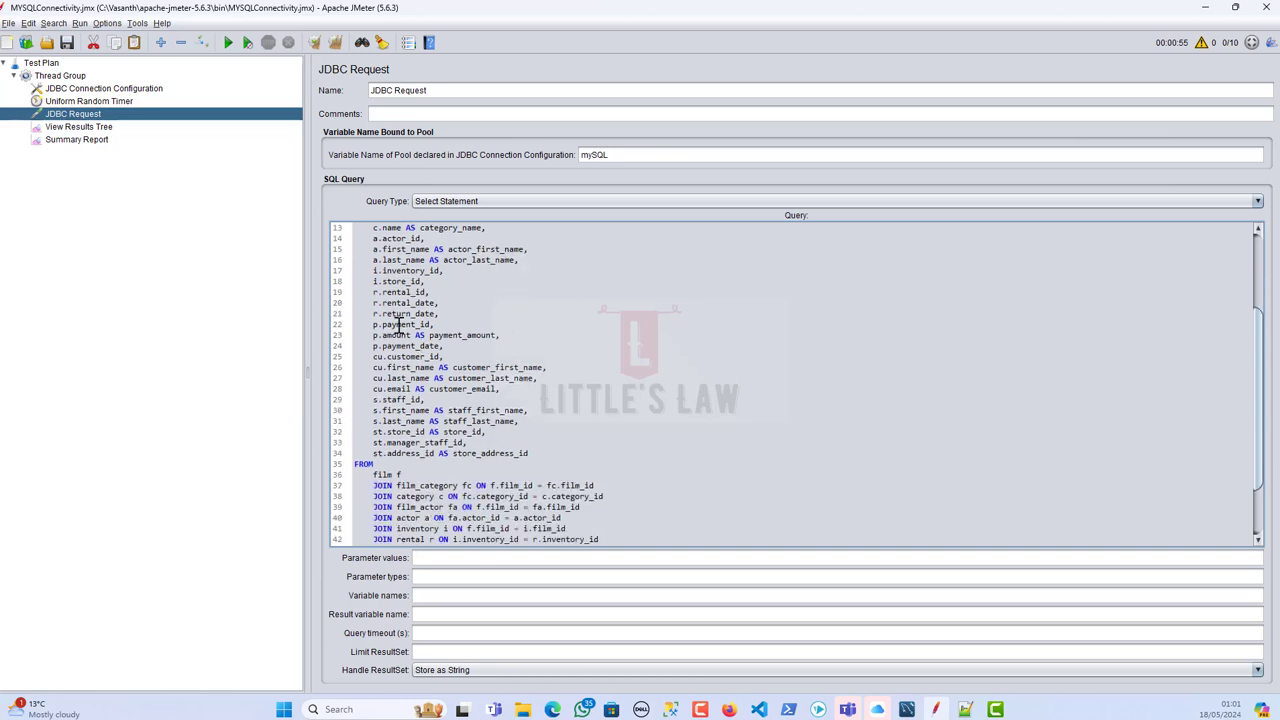
{"action": "scroll", "coordinate": [495, 388], "scroll_direction": "down", "scroll_amount": 3}
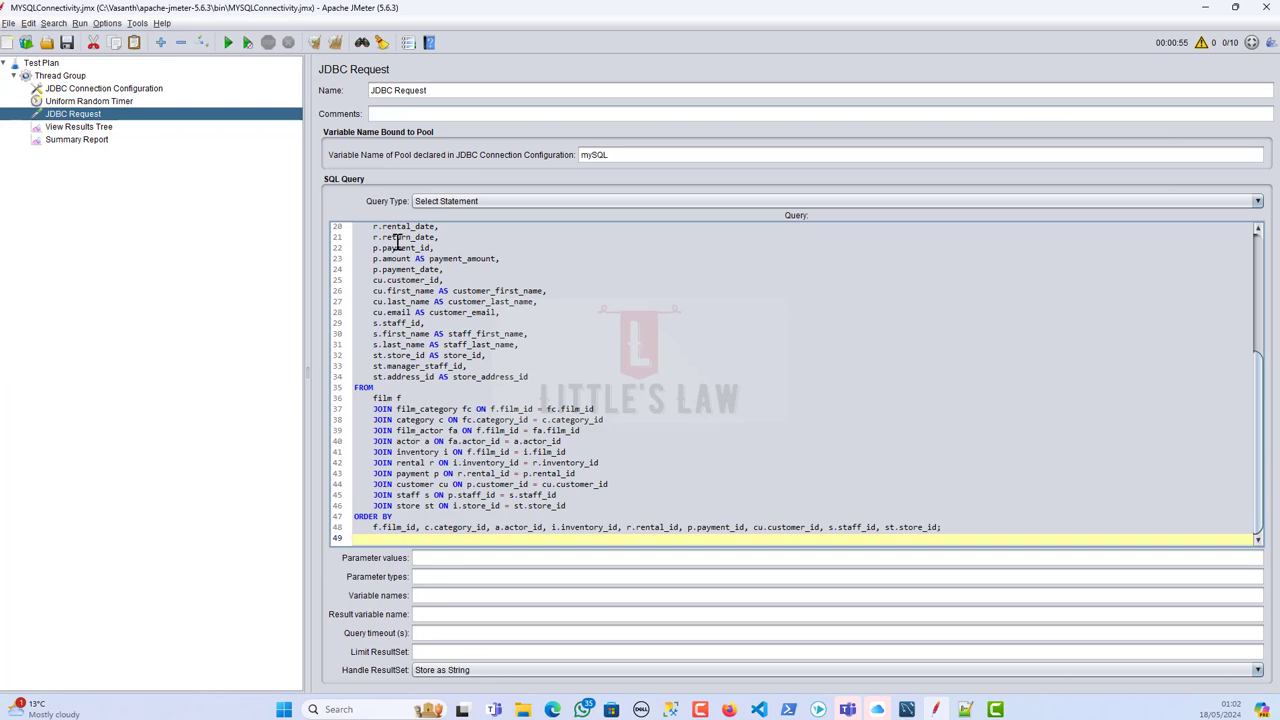
Step: Check the sampler label in the Summary Report and rename the JDBC Request as JDBC Request_01
{"action": "left_click", "coordinate": [77, 141]}
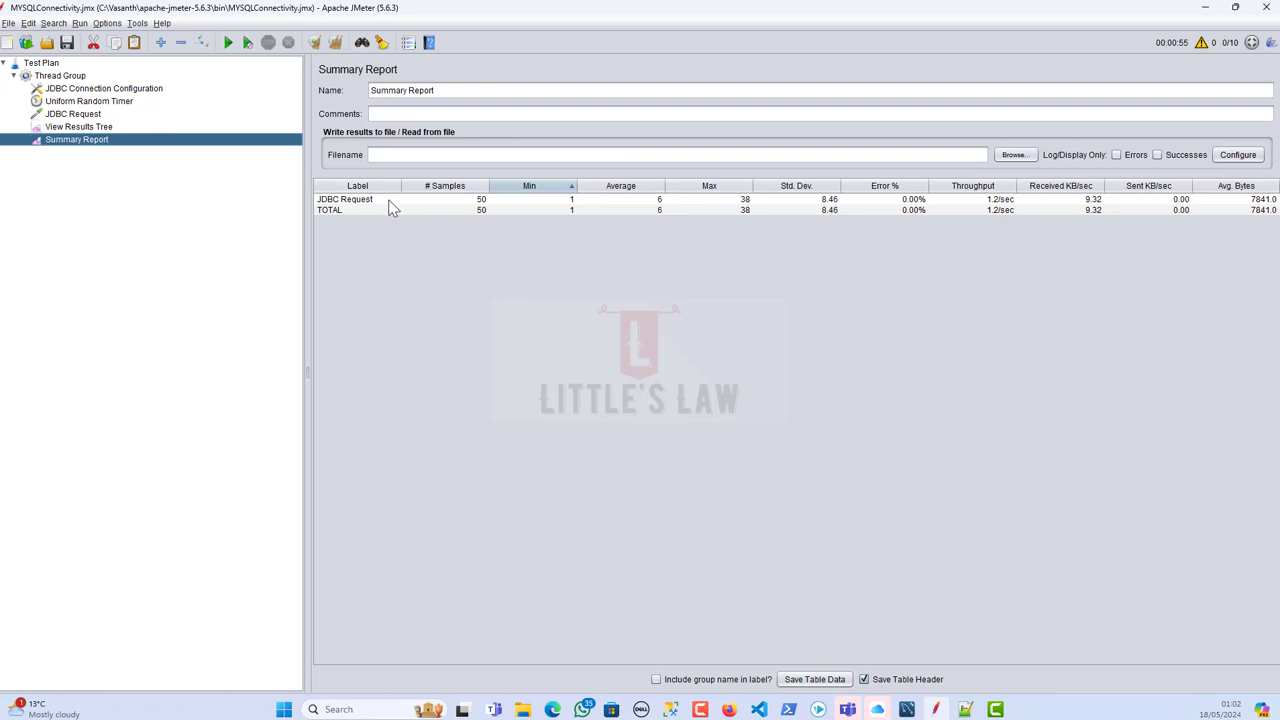
{"action": "left_click", "coordinate": [92, 115]}
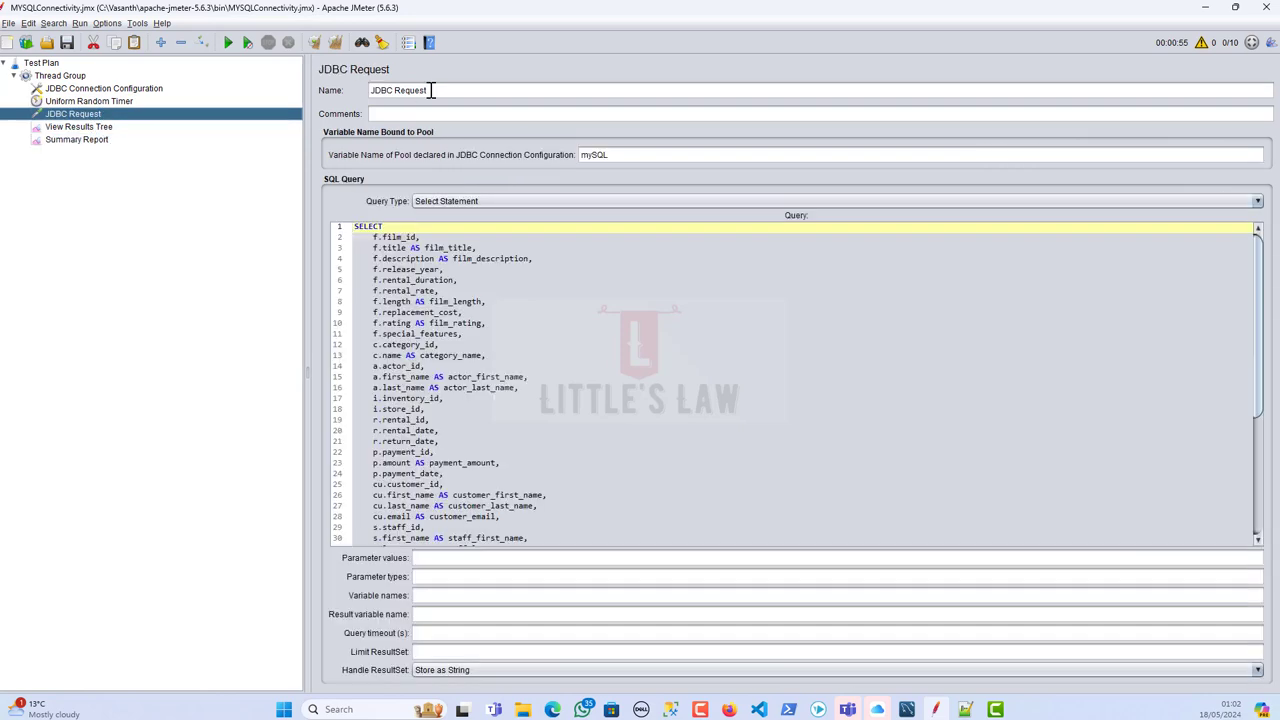
{"action": "left_click", "coordinate": [431, 90]}
{"action": "type", "text": "_01"}
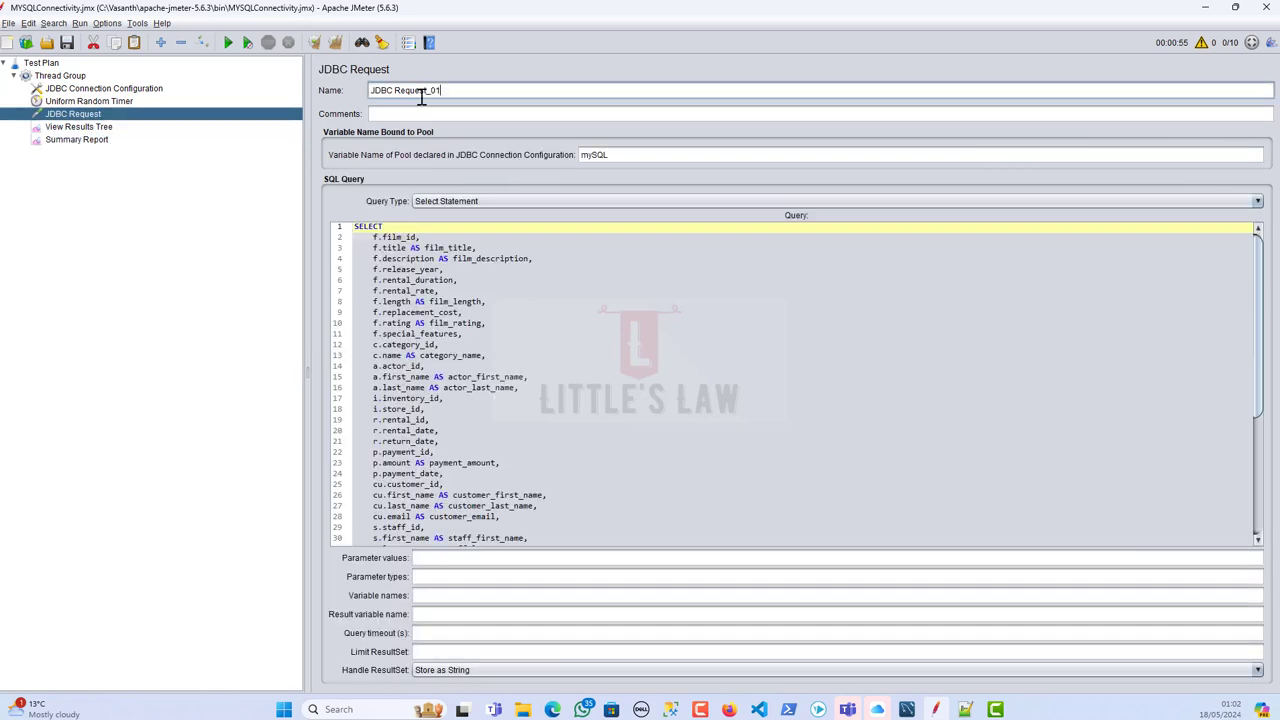
Step: Run the test plan from the Summary Report and inspect one of the JDBC Request entries in the View Results Tree
{"action": "left_click", "coordinate": [80, 139]}
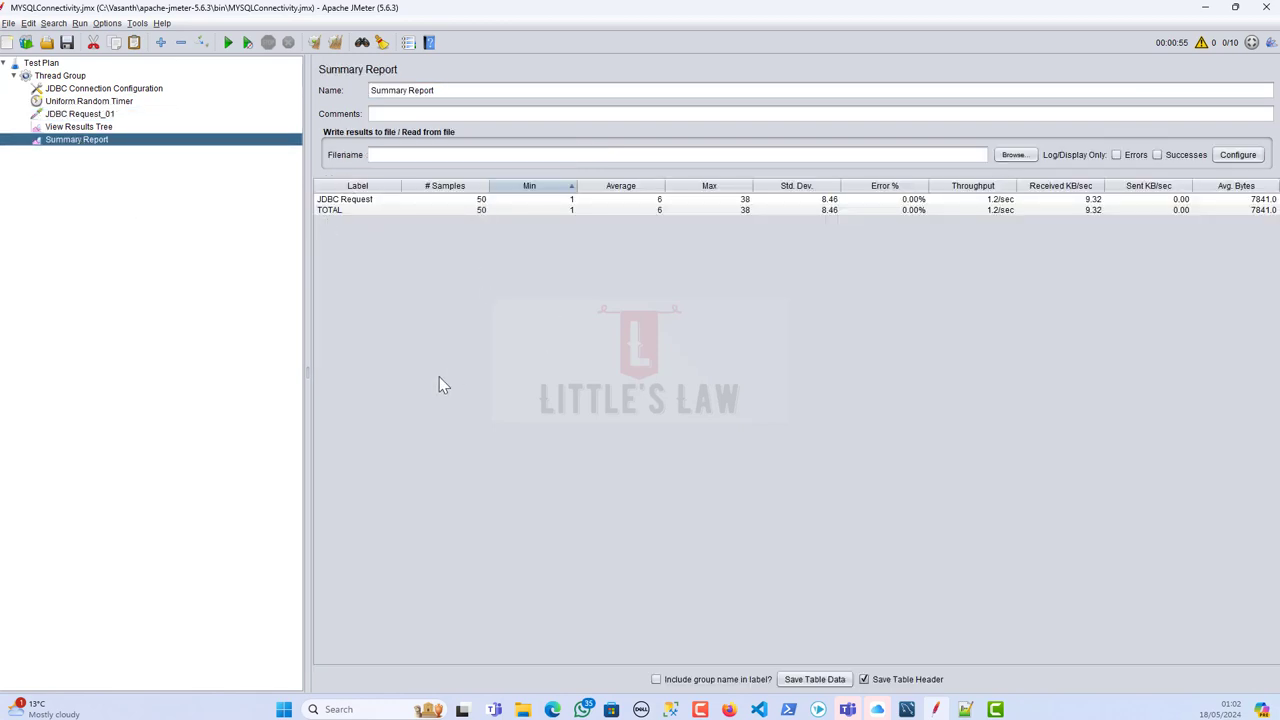
{"action": "left_click", "coordinate": [229, 43]}
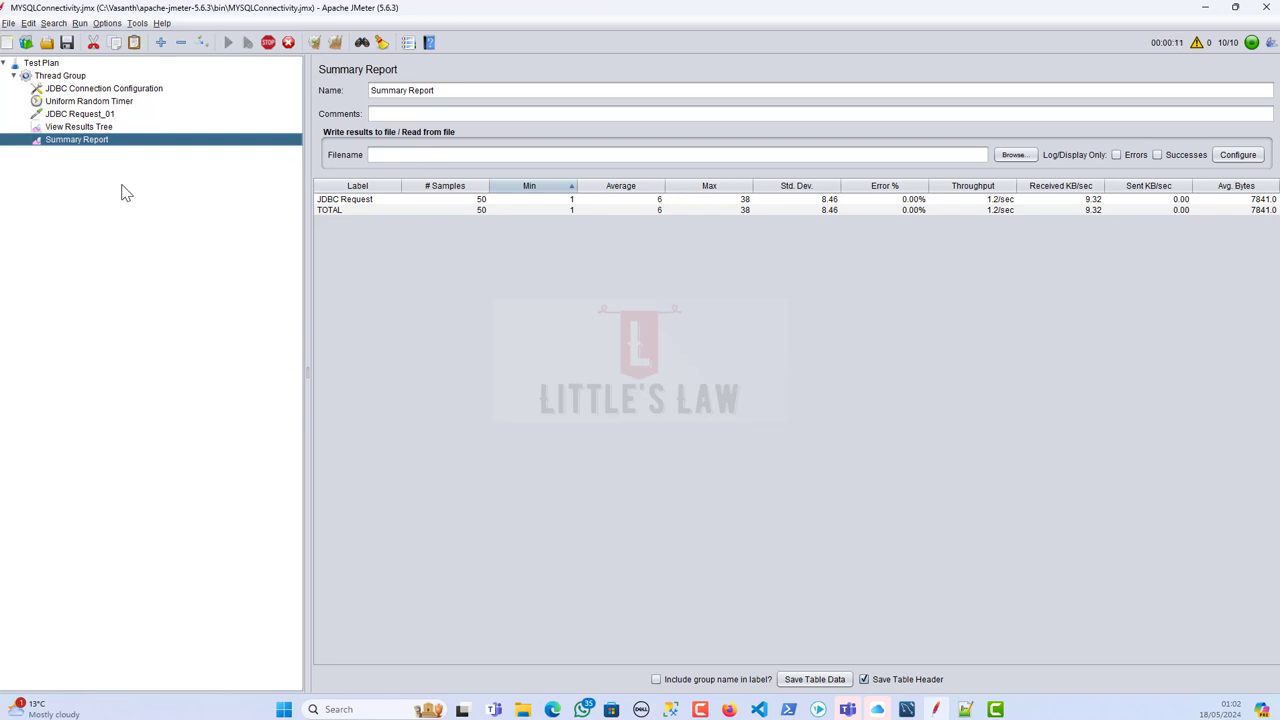
{"action": "left_click", "coordinate": [100, 127]}
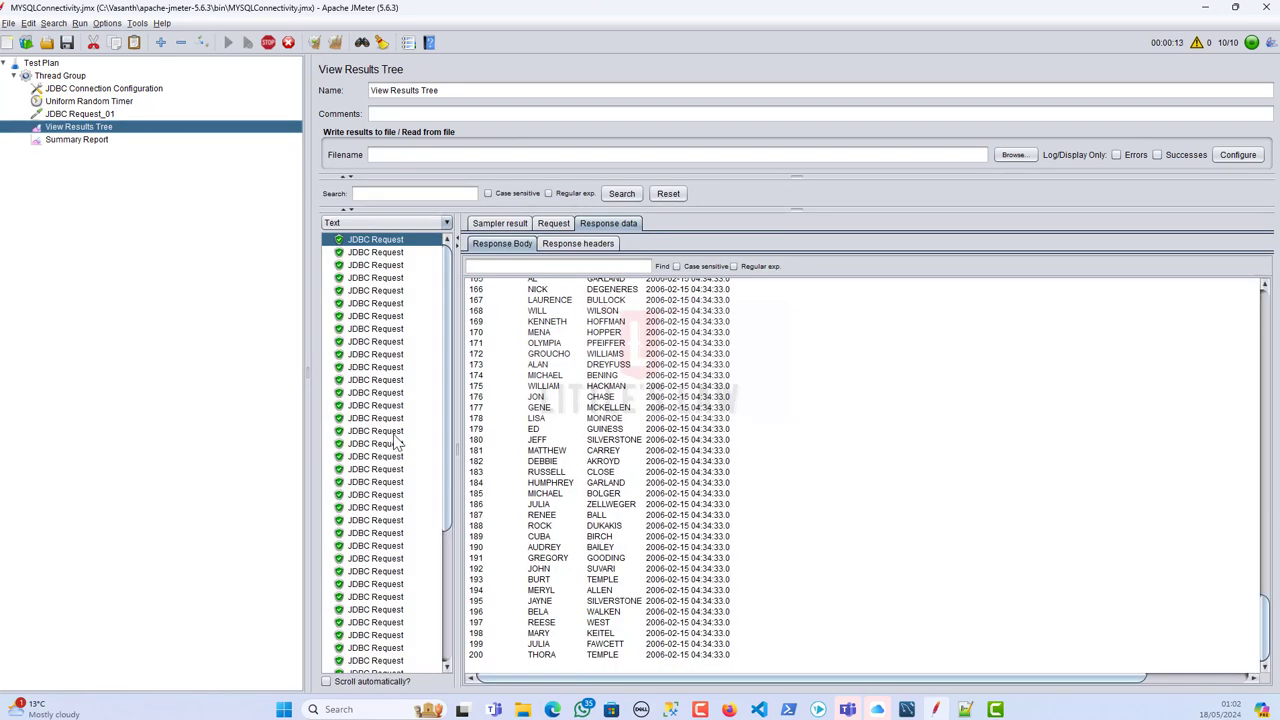
{"action": "scroll", "coordinate": [397, 443], "scroll_direction": "down", "scroll_amount": 5}
{"action": "left_click", "coordinate": [385, 603]}
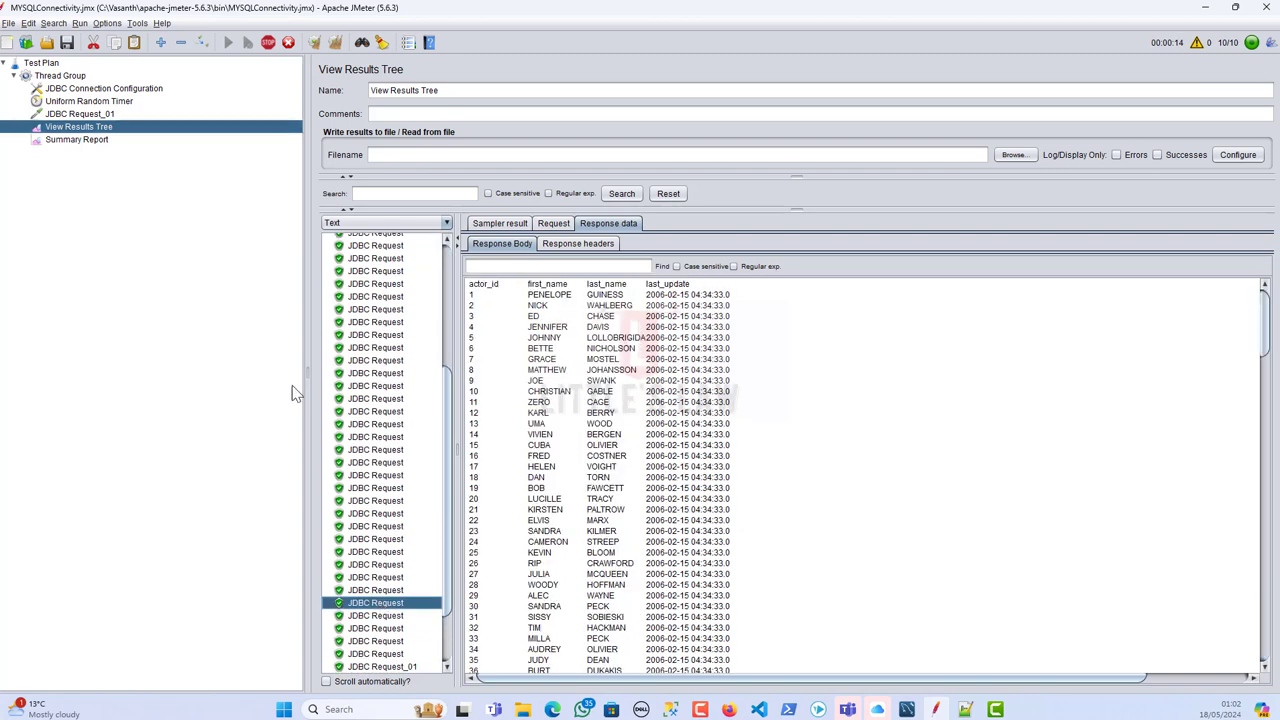
Step: Compare the minimum response times of JDBC Request and JDBC Request_01 in the Summary Report
{"action": "left_click", "coordinate": [80, 140]}
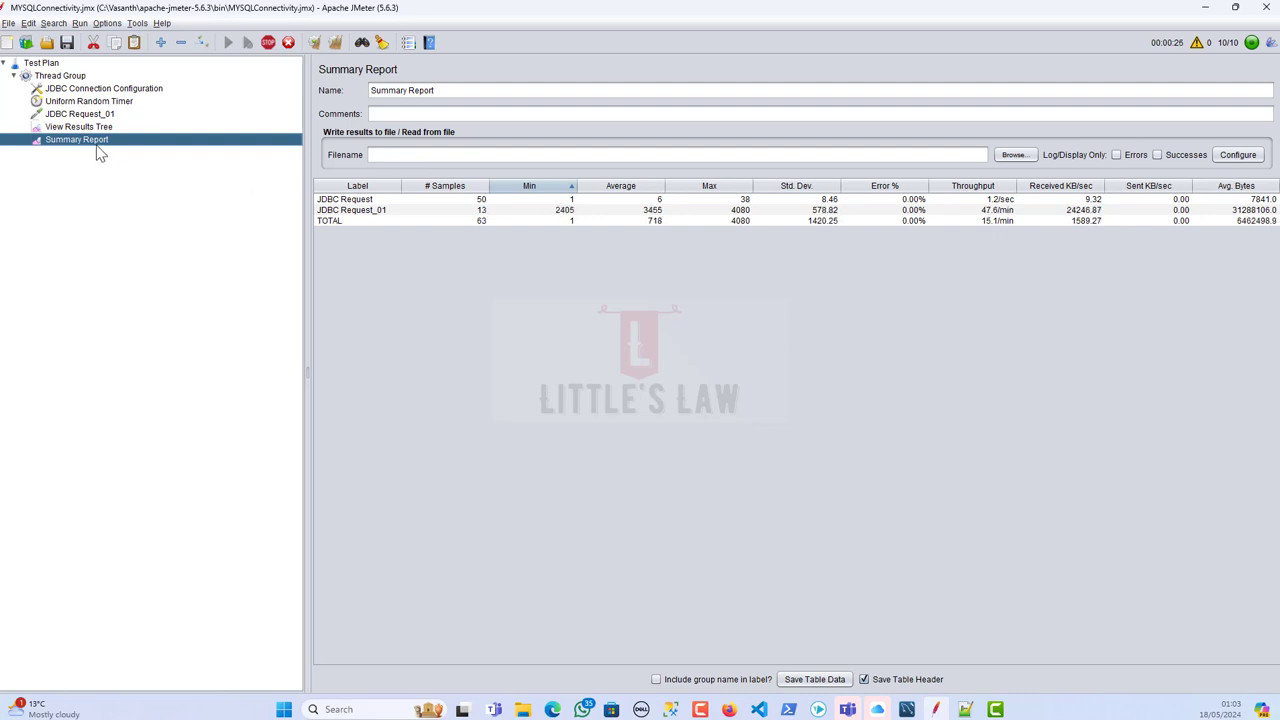
{"action": "left_click", "coordinate": [551, 201]}
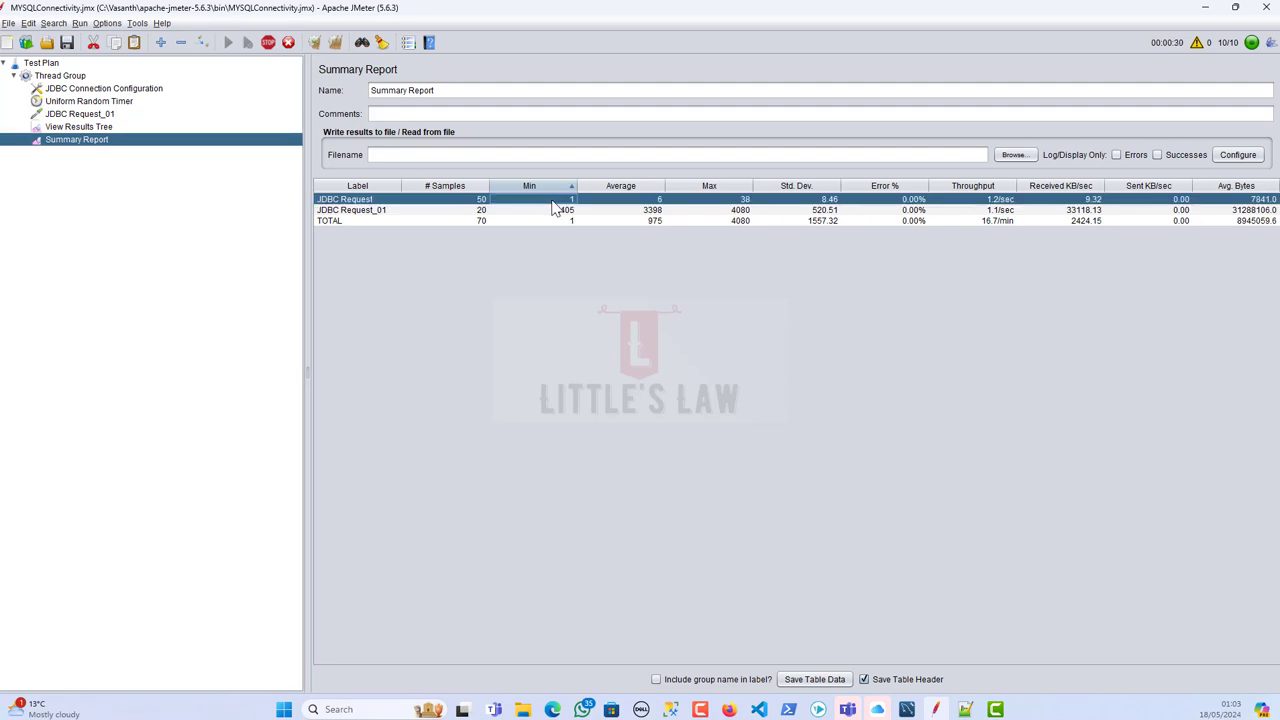
{"action": "left_click", "coordinate": [552, 209]}
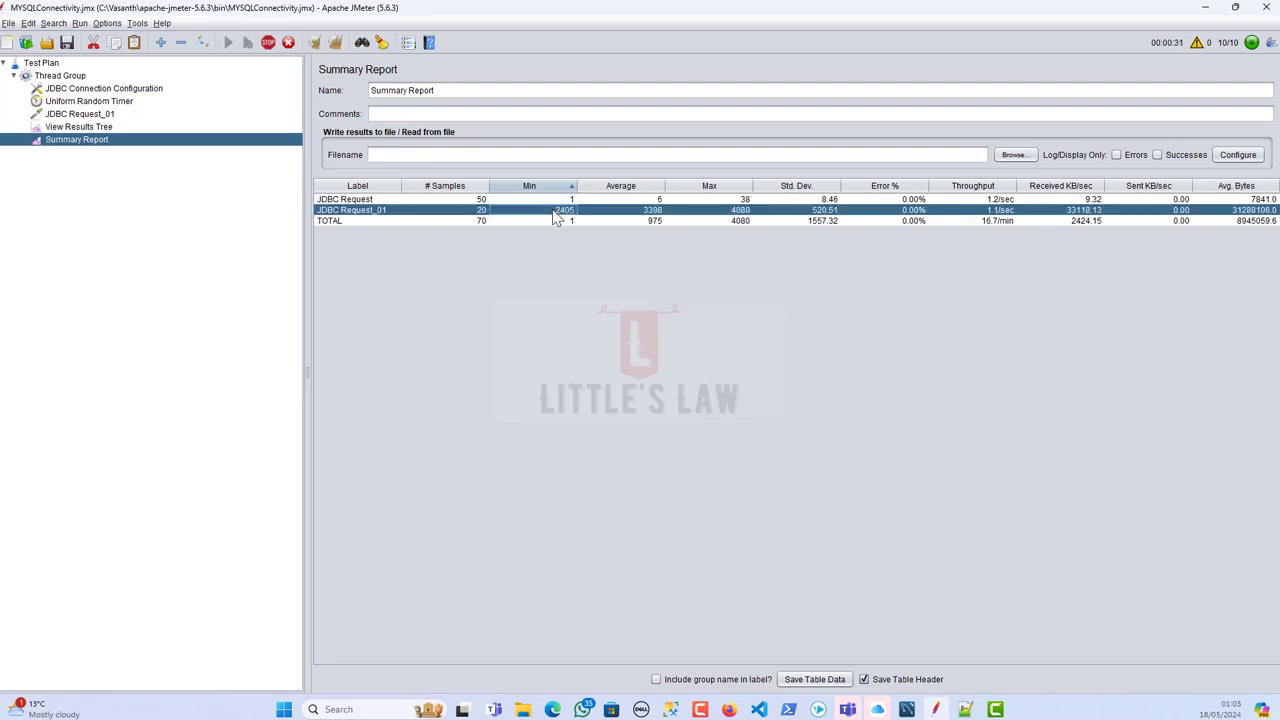
Step: Review the join query in JDBC Request_01 again, down to its ORDER BY clause and back to the start
{"action": "left_click", "coordinate": [80, 114]}
{"action": "scroll", "coordinate": [483, 371], "scroll_direction": "down", "scroll_amount": 6}
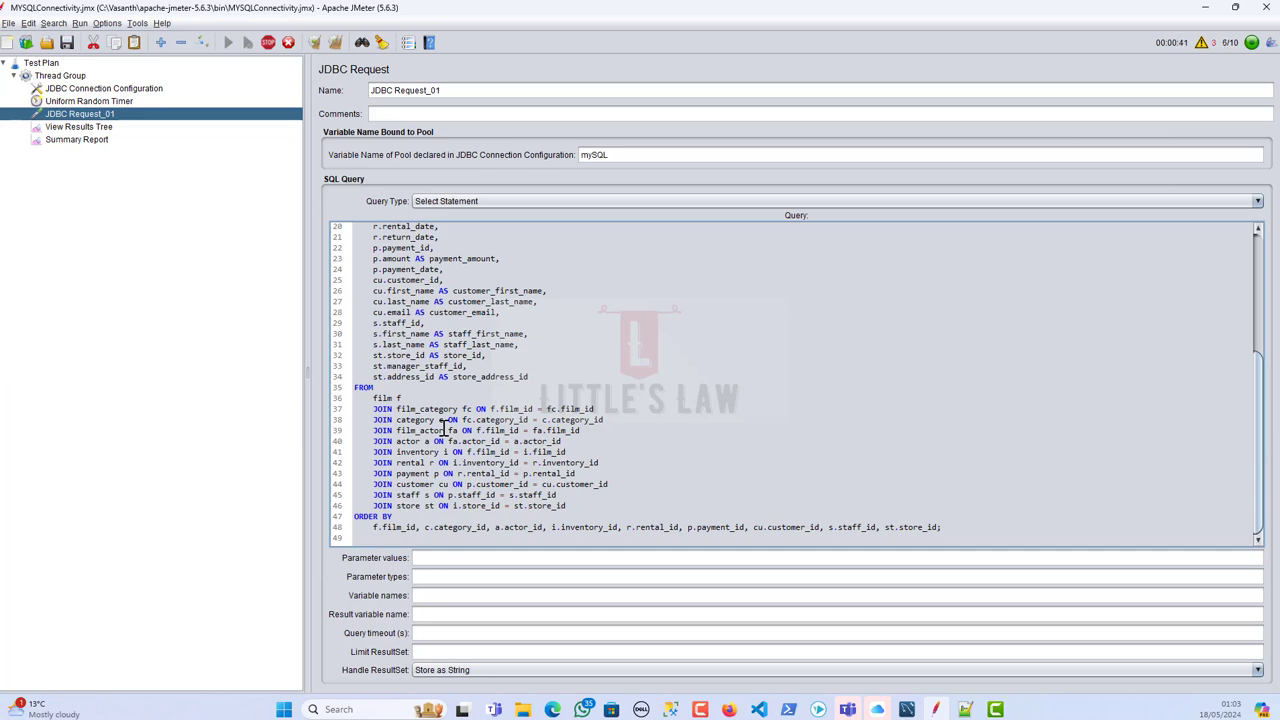
{"action": "scroll", "coordinate": [523, 366], "scroll_direction": "up", "scroll_amount": 4}
{"action": "scroll", "coordinate": [488, 378], "scroll_direction": "up", "scroll_amount": 3}
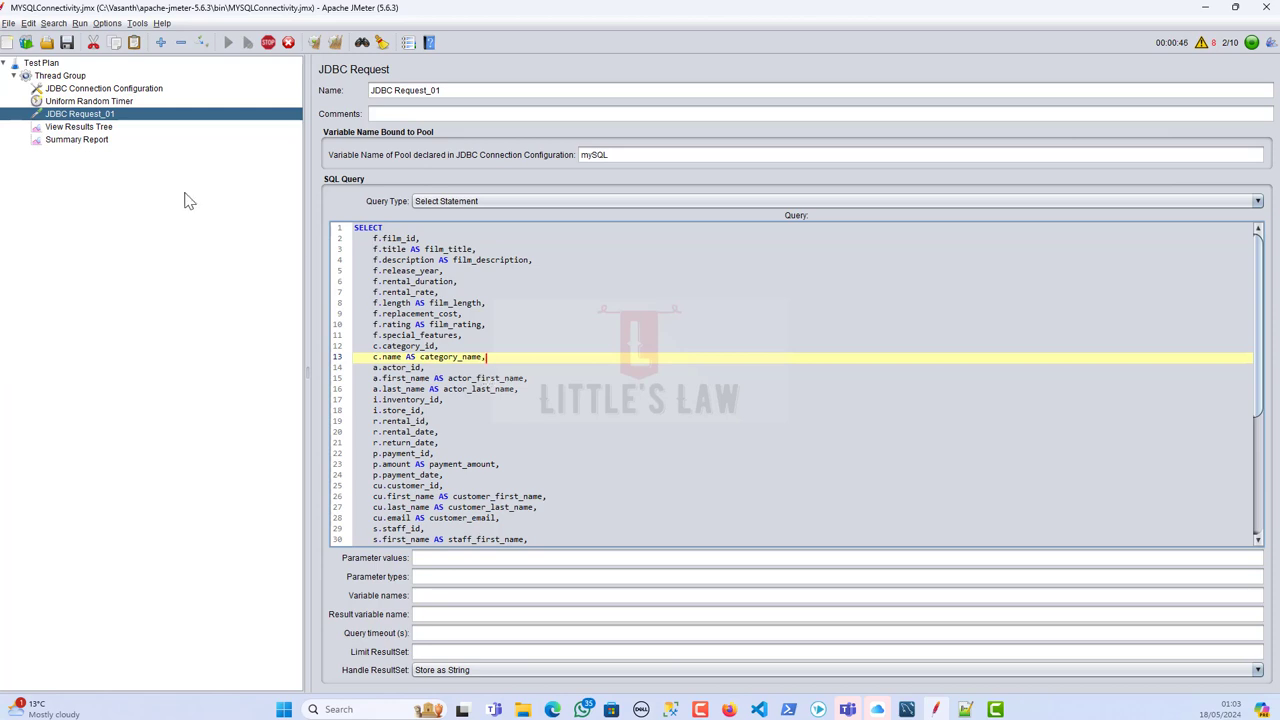
Step: Examine the Min, Average and Max values of JDBC Request_01 in the Summary Report
{"action": "left_click", "coordinate": [77, 140]}
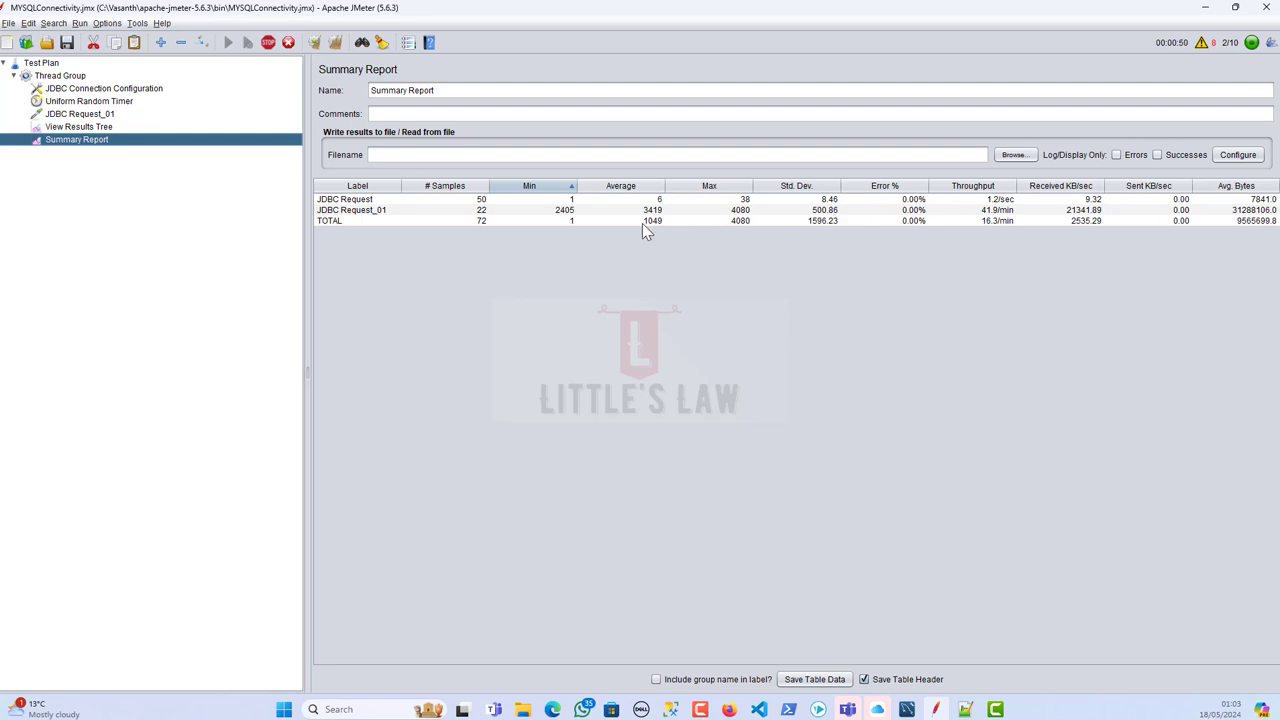
{"action": "left_click", "coordinate": [556, 212]}
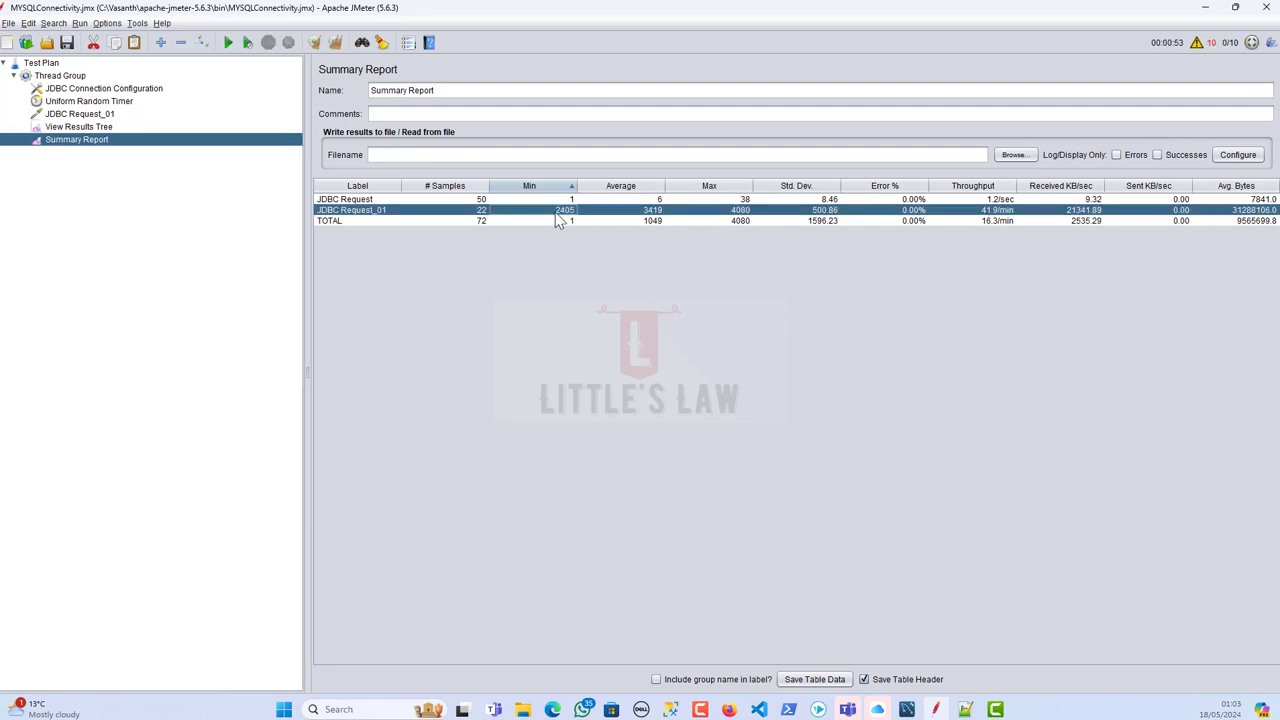
{"action": "left_click", "coordinate": [641, 213]}
{"action": "left_click", "coordinate": [702, 213]}
Step: Show the log viewer, enlarge it over the Summary Report, and read back through the errors to the start of the thread group
{"action": "left_click", "coordinate": [1203, 43]}
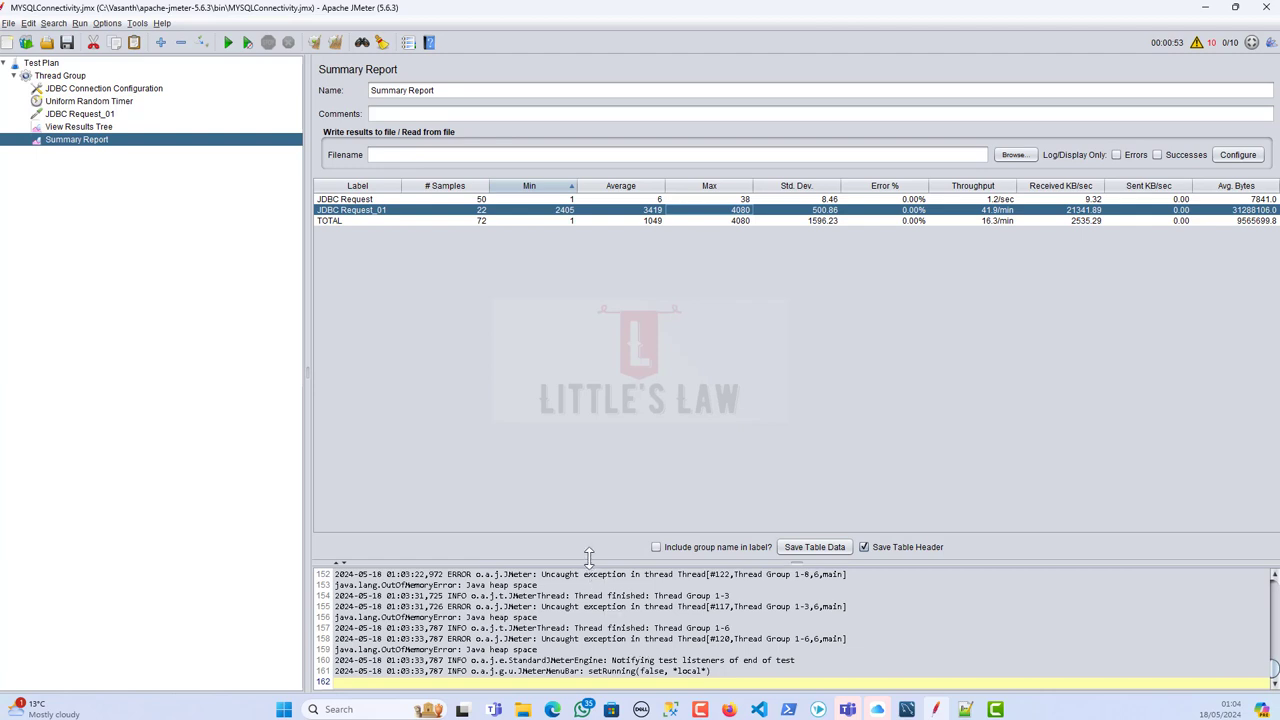
{"action": "left_click_drag", "start_coordinate": [589, 557], "coordinate": [591, 316]}
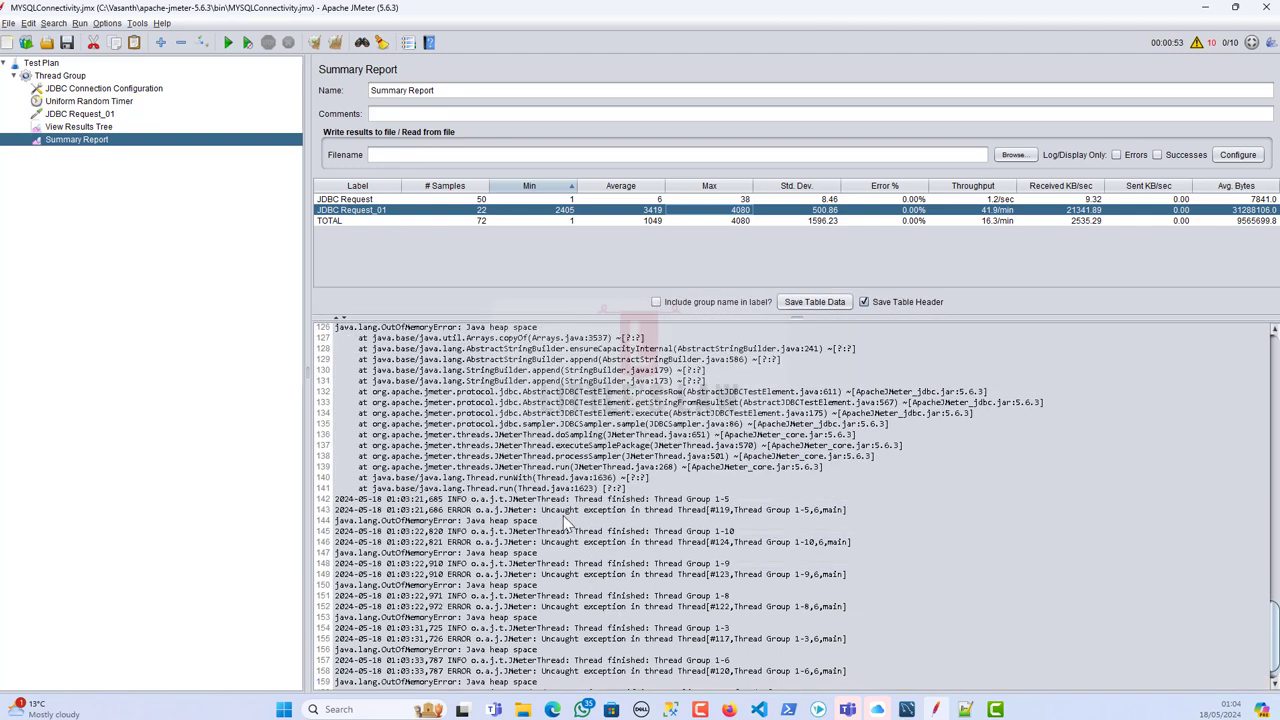
{"action": "scroll", "coordinate": [565, 520], "scroll_direction": "up", "scroll_amount": 8}
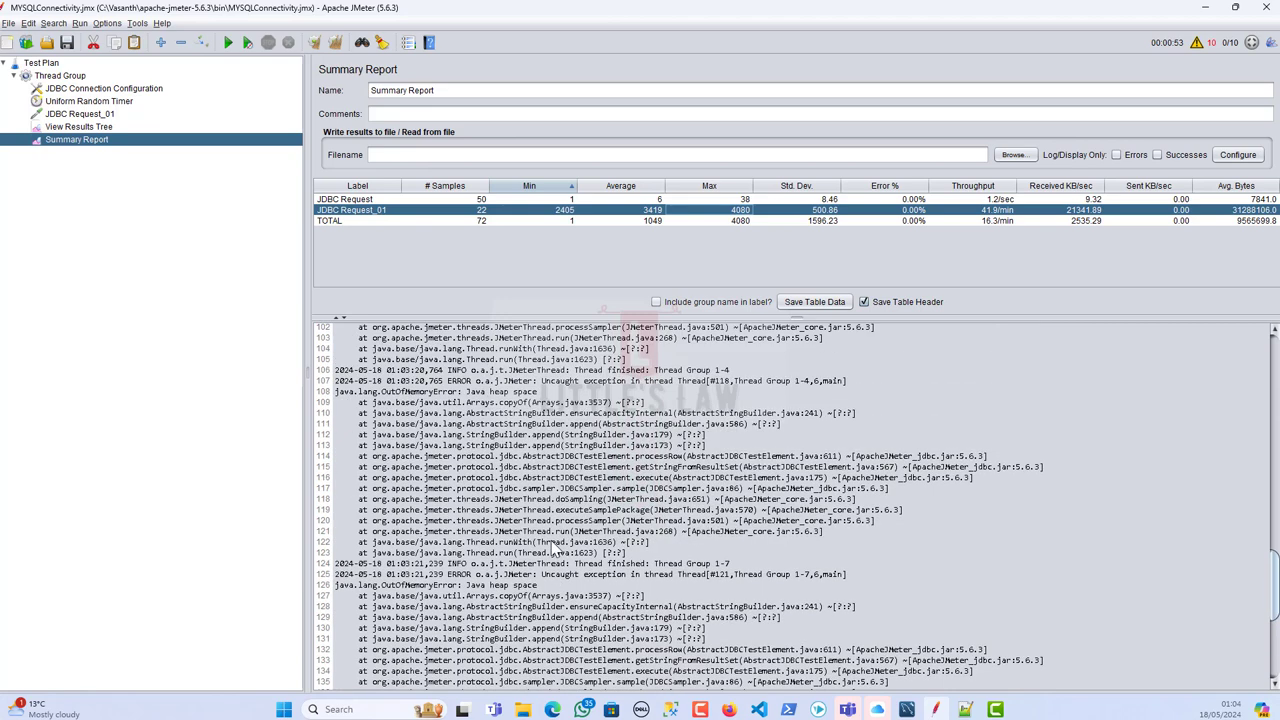
{"action": "scroll", "coordinate": [553, 548], "scroll_direction": "up", "scroll_amount": 1}
{"action": "scroll", "coordinate": [553, 548], "scroll_direction": "up", "scroll_amount": 10}
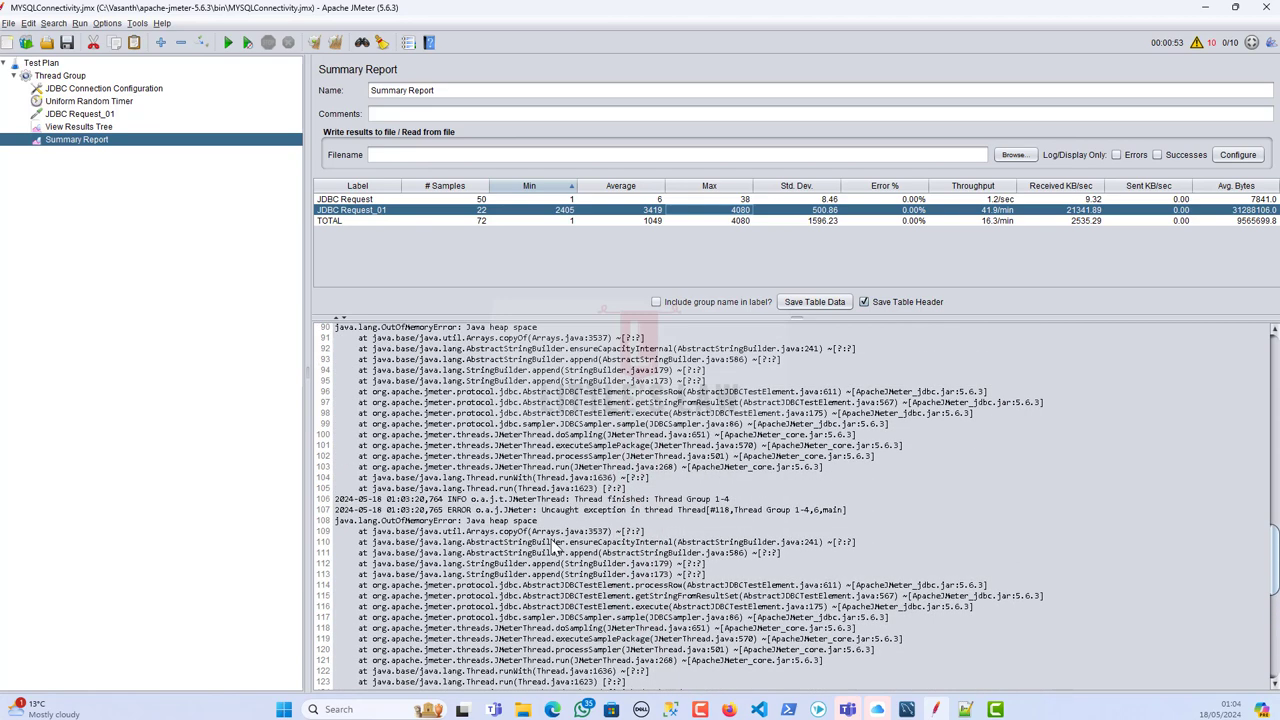
{"action": "scroll", "coordinate": [553, 543], "scroll_direction": "up", "scroll_amount": 8}
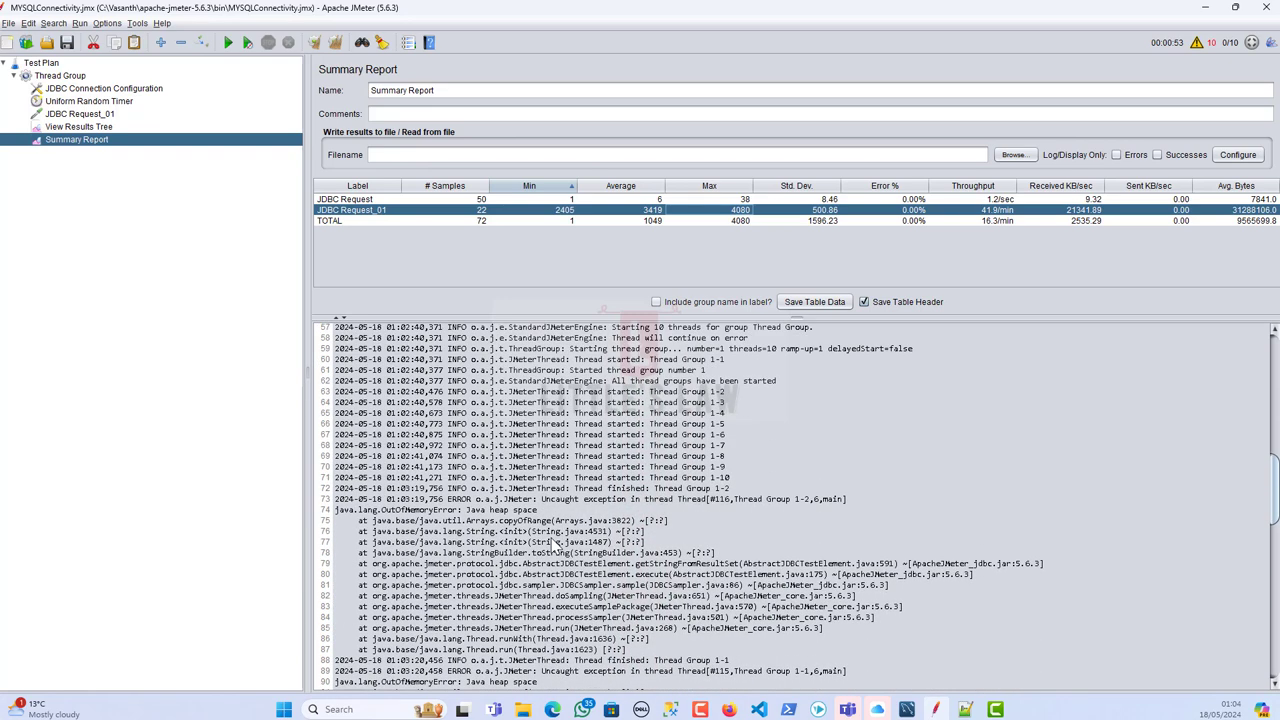
Step: Read the out-of-memory errors through to the end of the log, then shrink the log viewer beneath the Summary Report
{"action": "scroll", "coordinate": [553, 543], "scroll_direction": "down", "scroll_amount": 9}
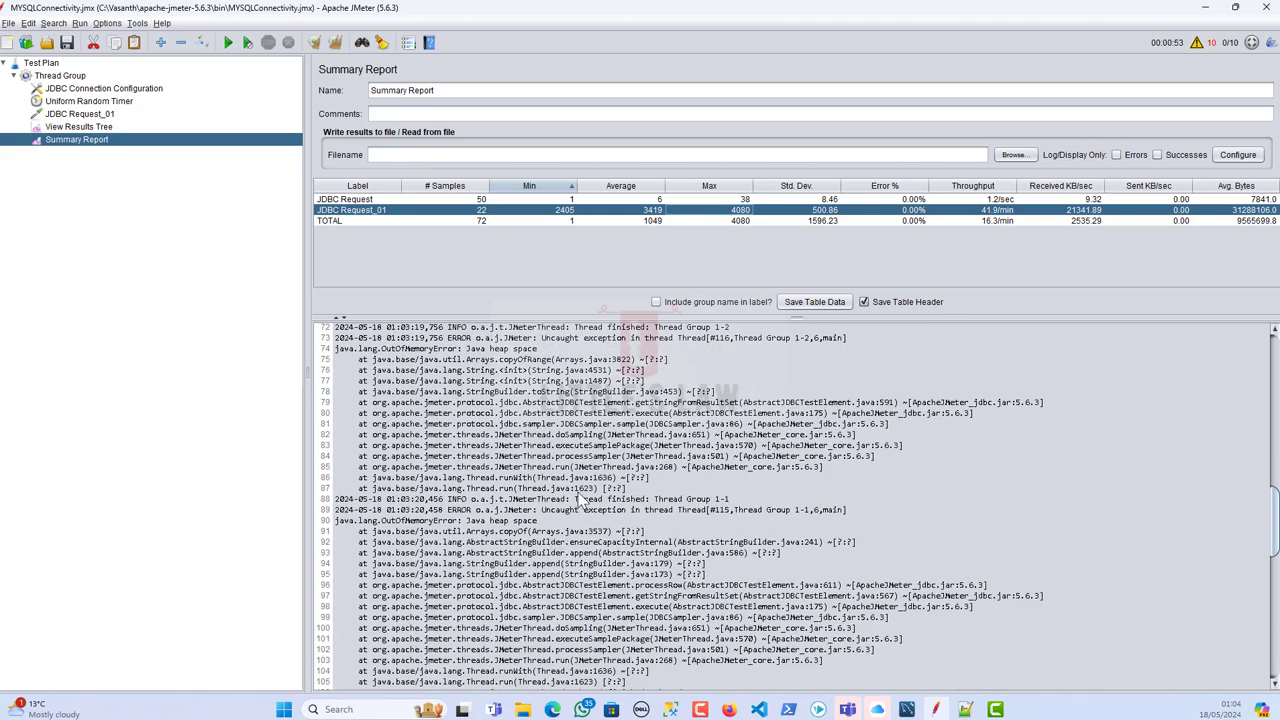
{"action": "scroll", "coordinate": [569, 588], "scroll_direction": "down", "scroll_amount": 11}
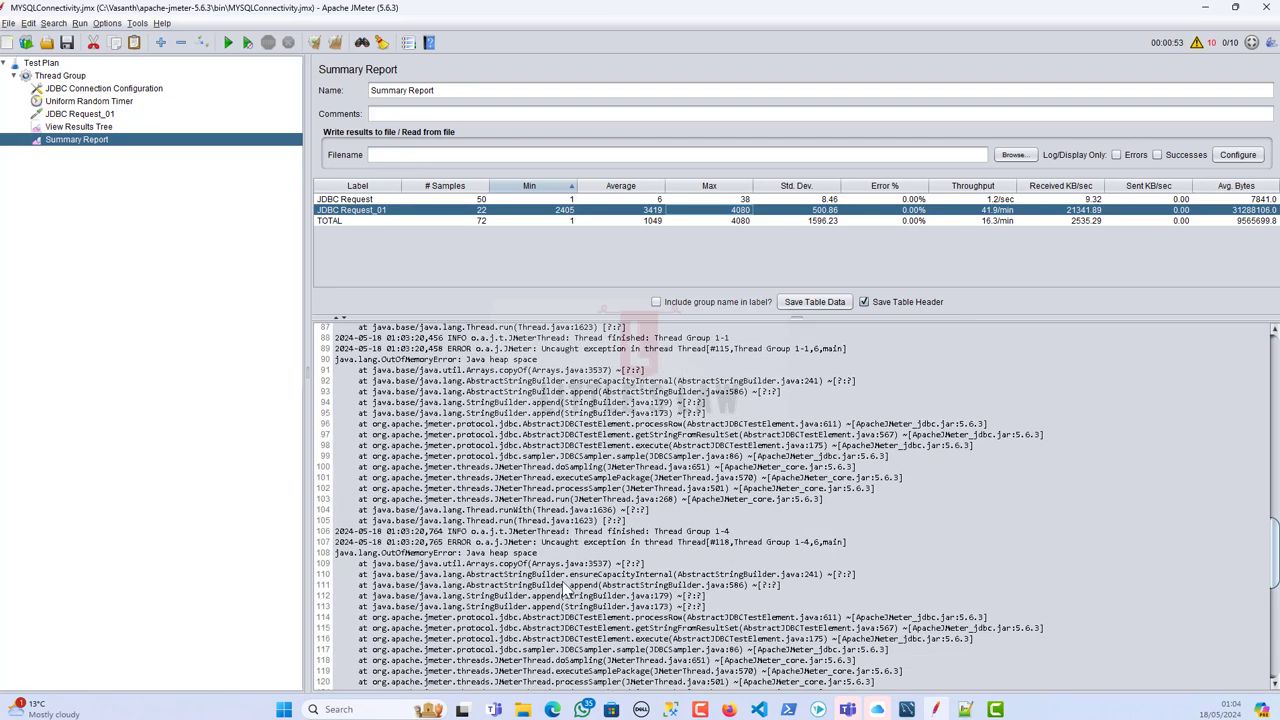
{"action": "scroll", "coordinate": [573, 588], "scroll_direction": "down", "scroll_amount": 8}
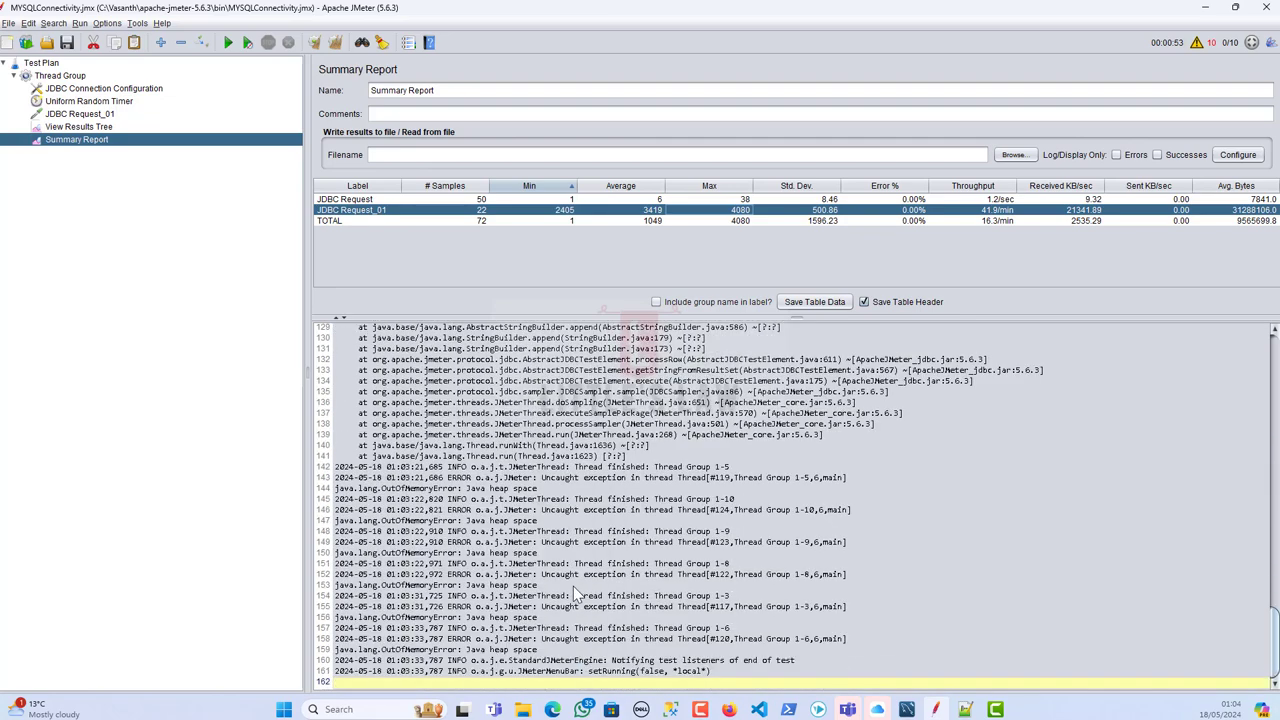
{"action": "left_click_drag", "start_coordinate": [595, 314], "coordinate": [540, 527]}
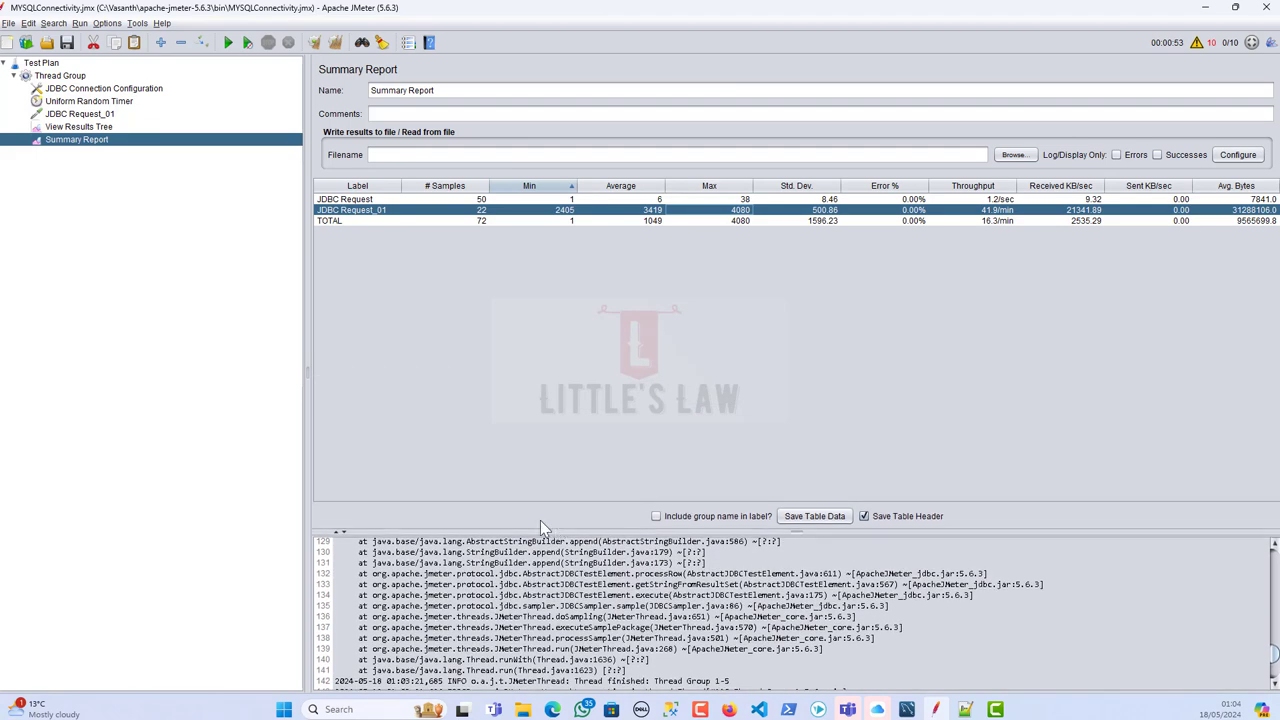
Step: Rename the JDBC Request_01 sampler as JDBC Request_OptimizedQuery
{"action": "left_click", "coordinate": [72, 113]}
{"action": "scroll", "coordinate": [440, 313], "scroll_direction": "down", "scroll_amount": 11}
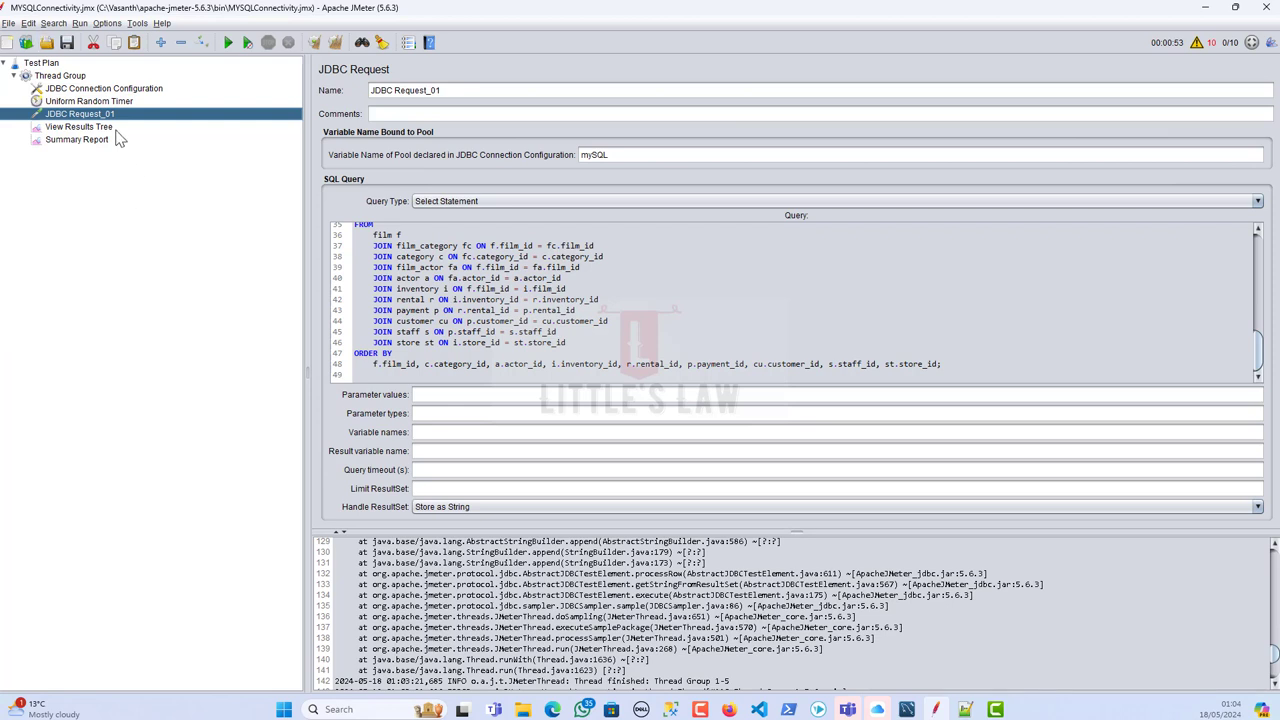
{"action": "left_click", "coordinate": [467, 89]}
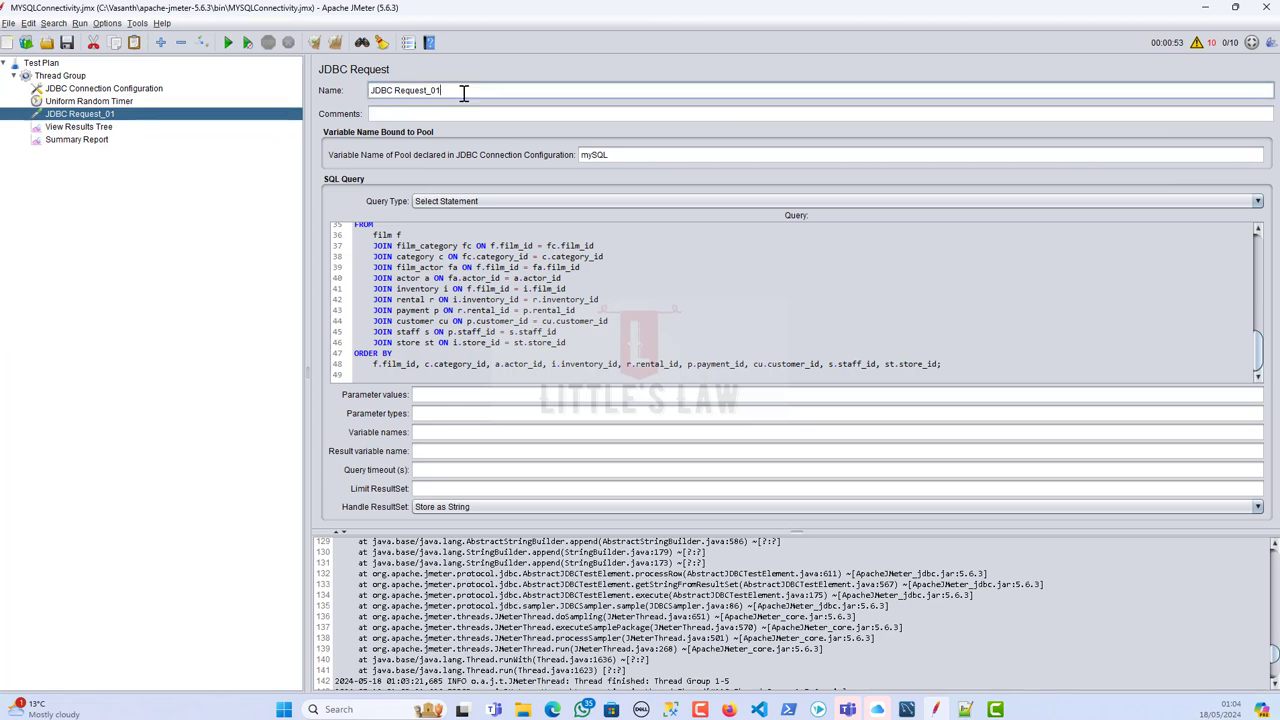
{"action": "key", "text": "BackSpace"}
{"action": "key", "text": "BackSpace"}
{"action": "type", "text": "Optimi"}
{"action": "type", "text": "zeSQ"}
{"action": "type", "text": "uery"}
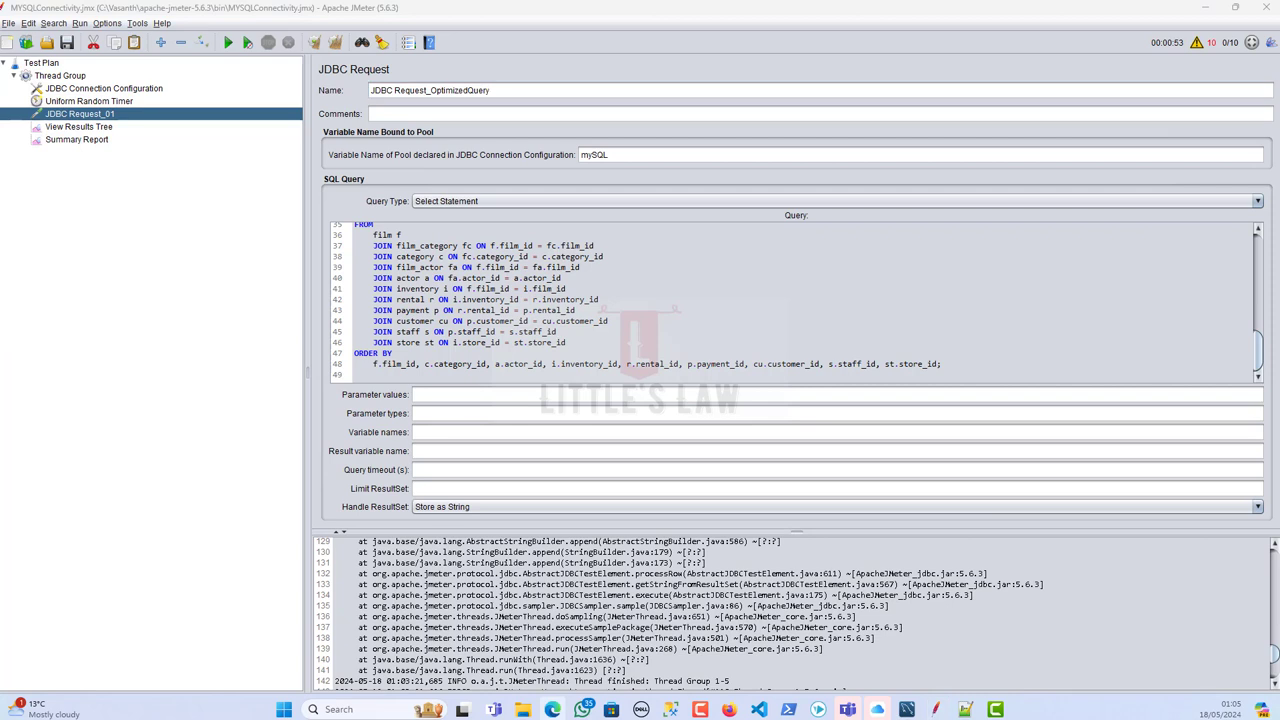
Step: Replace the sampler's entire SQL query with the copied optimized join query that ends in LIMIT 1000
{"action": "left_click", "coordinate": [680, 281]}
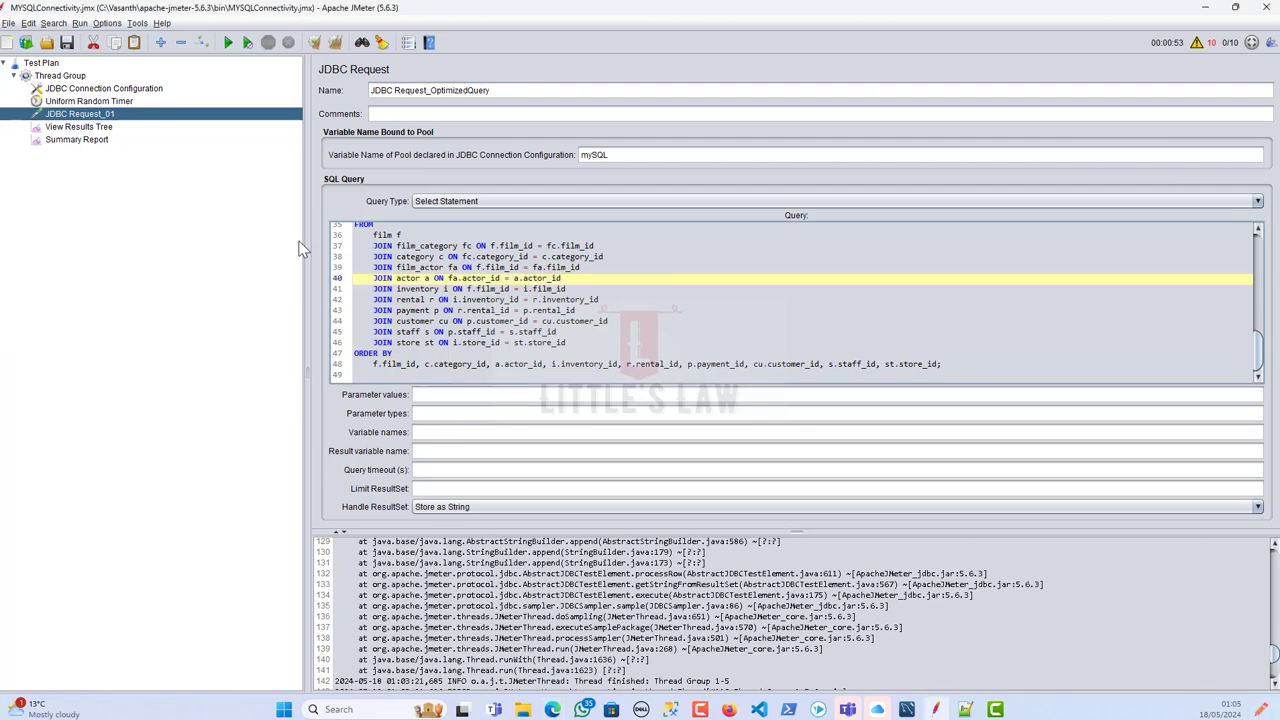
{"action": "left_click", "coordinate": [450, 233]}
{"action": "key", "text": "ctrl+a"}
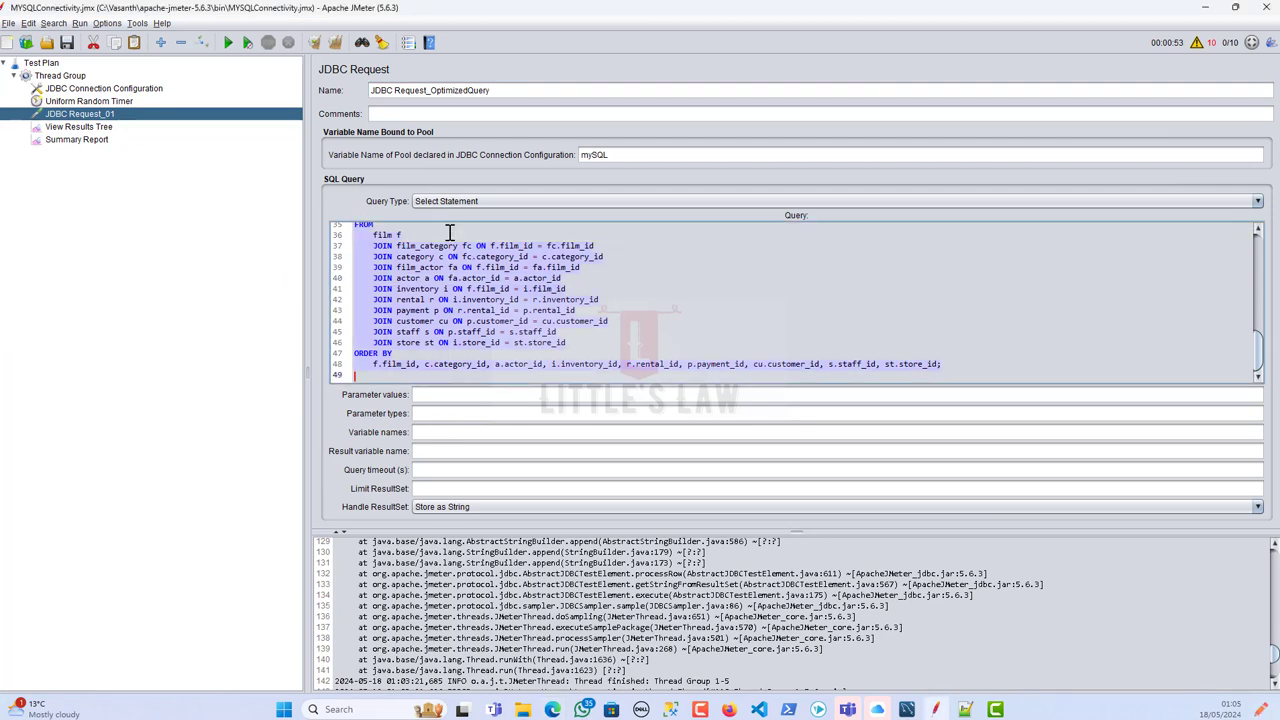
{"action": "key", "text": "ctrl+v"}
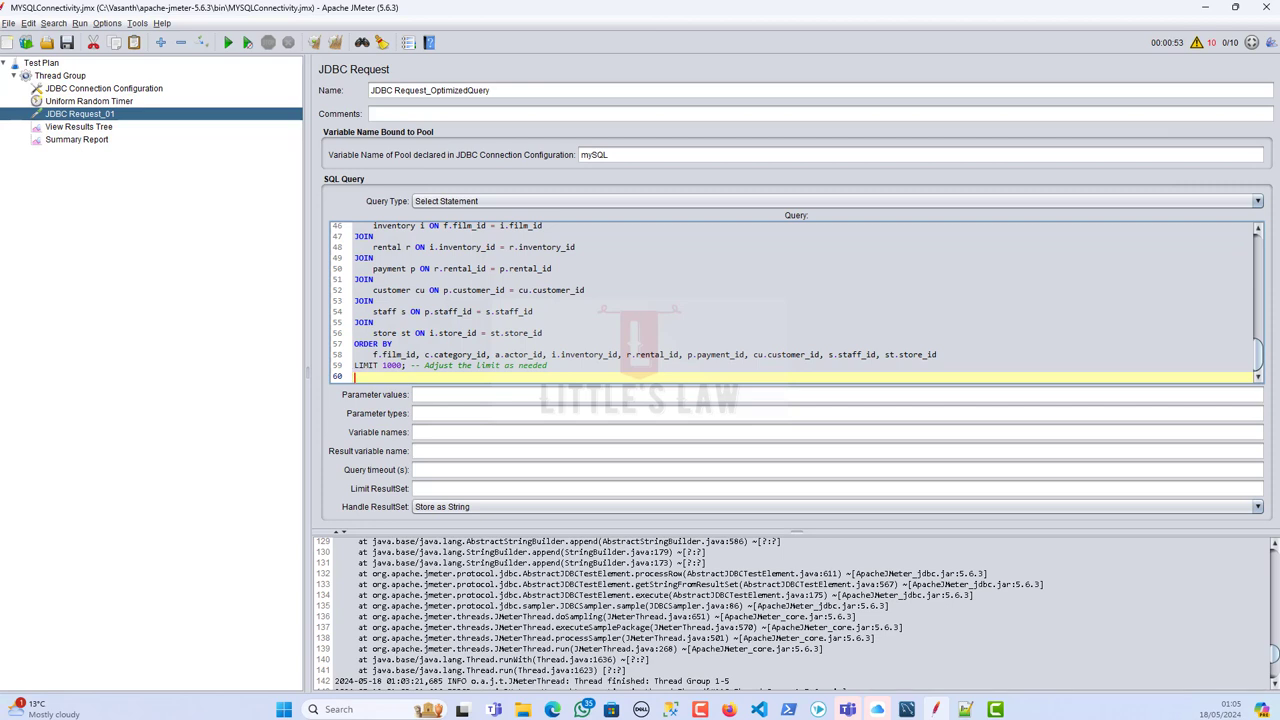
Step: Review the optimized query's selected columns and its first JOIN clauses
{"action": "scroll", "coordinate": [399, 313], "scroll_direction": "up", "scroll_amount": 6}
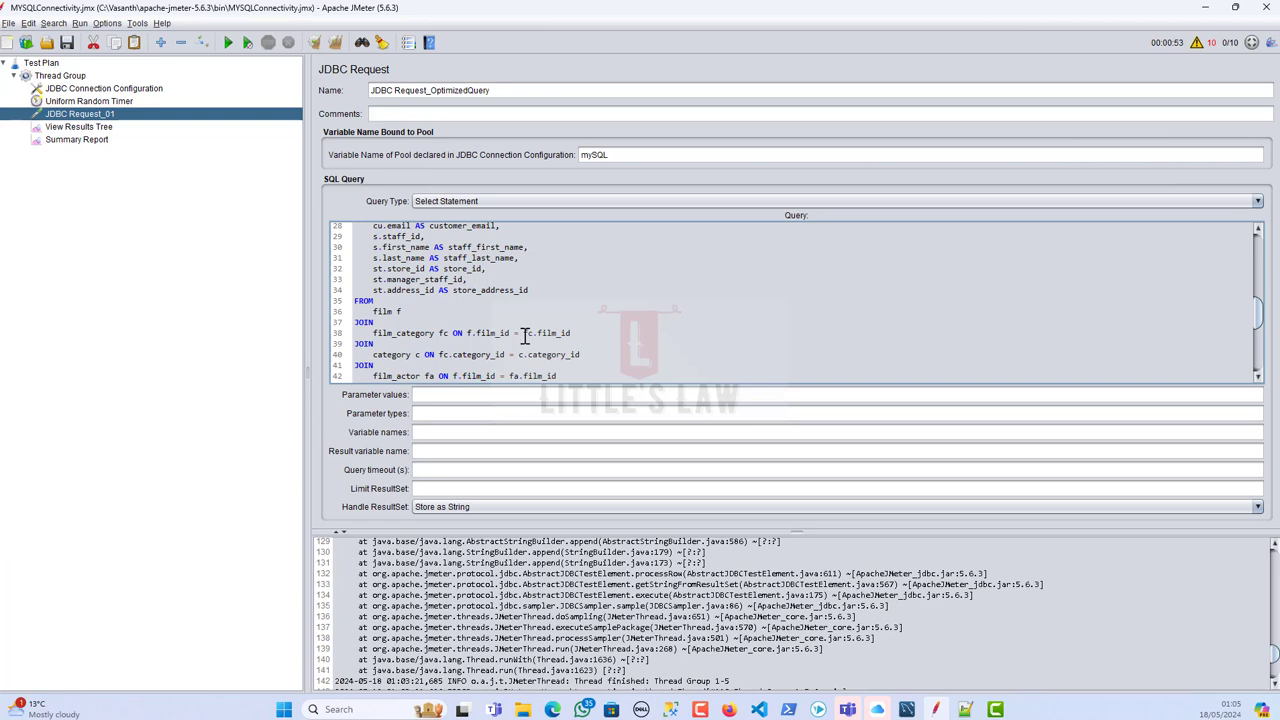
{"action": "scroll", "coordinate": [505, 340], "scroll_direction": "up", "scroll_amount": 9}
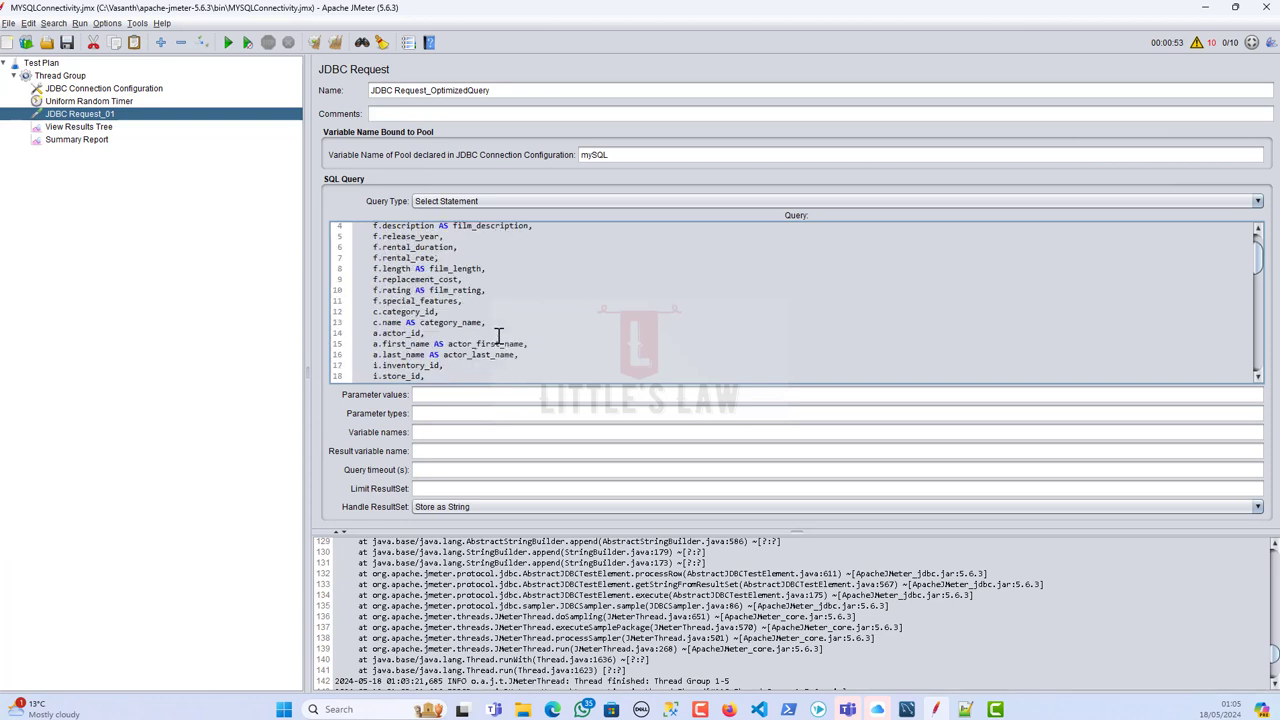
{"action": "scroll", "coordinate": [517, 345], "scroll_direction": "down", "scroll_amount": 9}
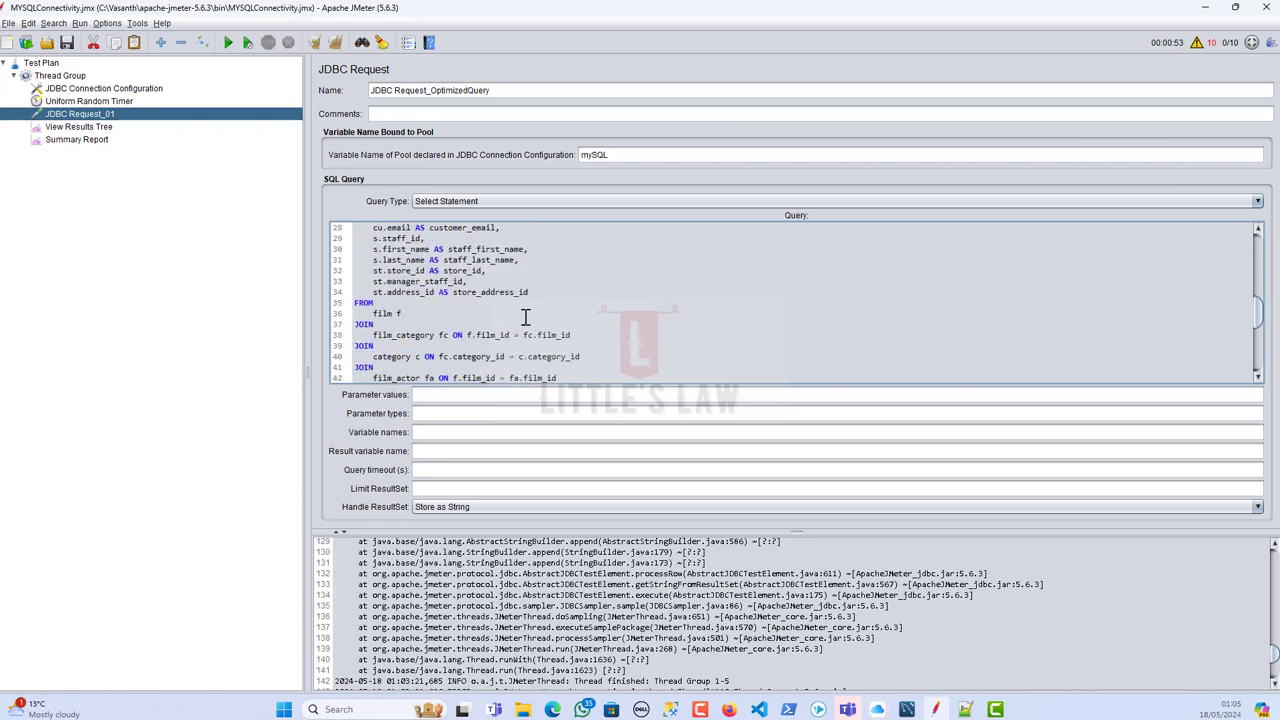
{"action": "scroll", "coordinate": [520, 310], "scroll_direction": "down", "scroll_amount": 1}
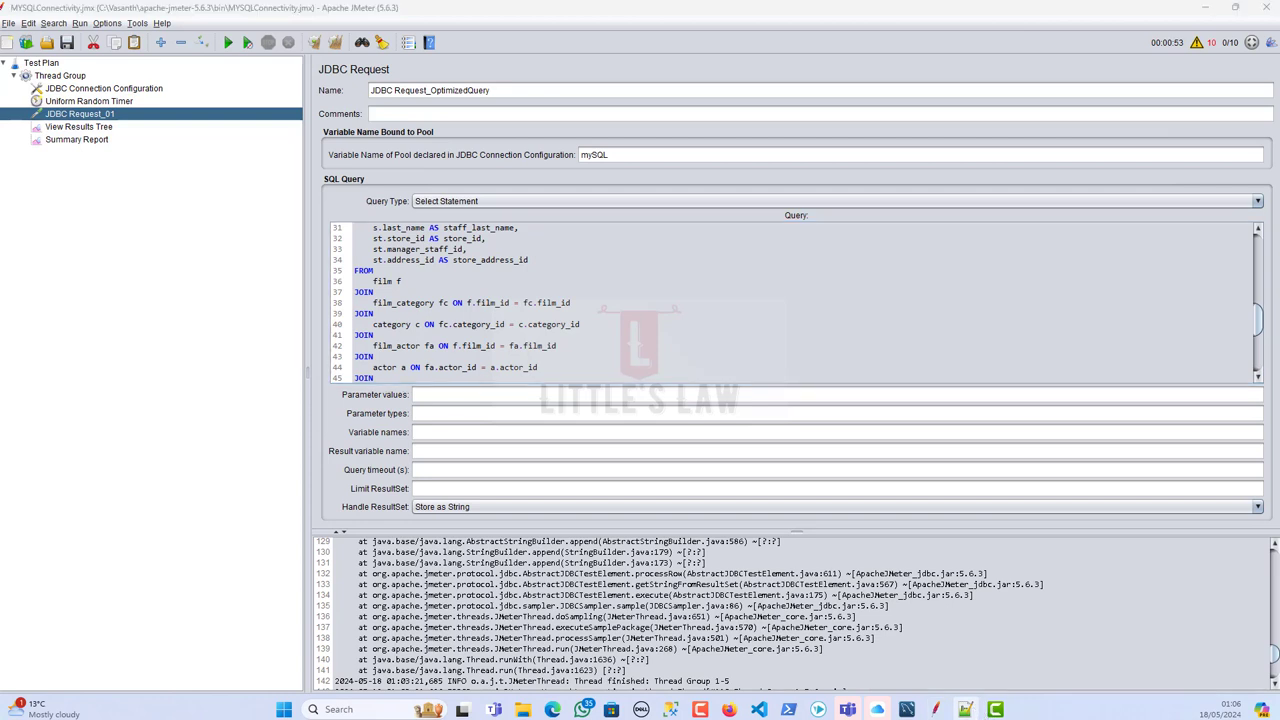
Step: In the blank Notepad++ document, write the notes "1. Reduce the number of Joins" and "2. Limit the selected columns"
{"action": "left_click_drag", "start_coordinate": [655, 223], "coordinate": [841, 141]}
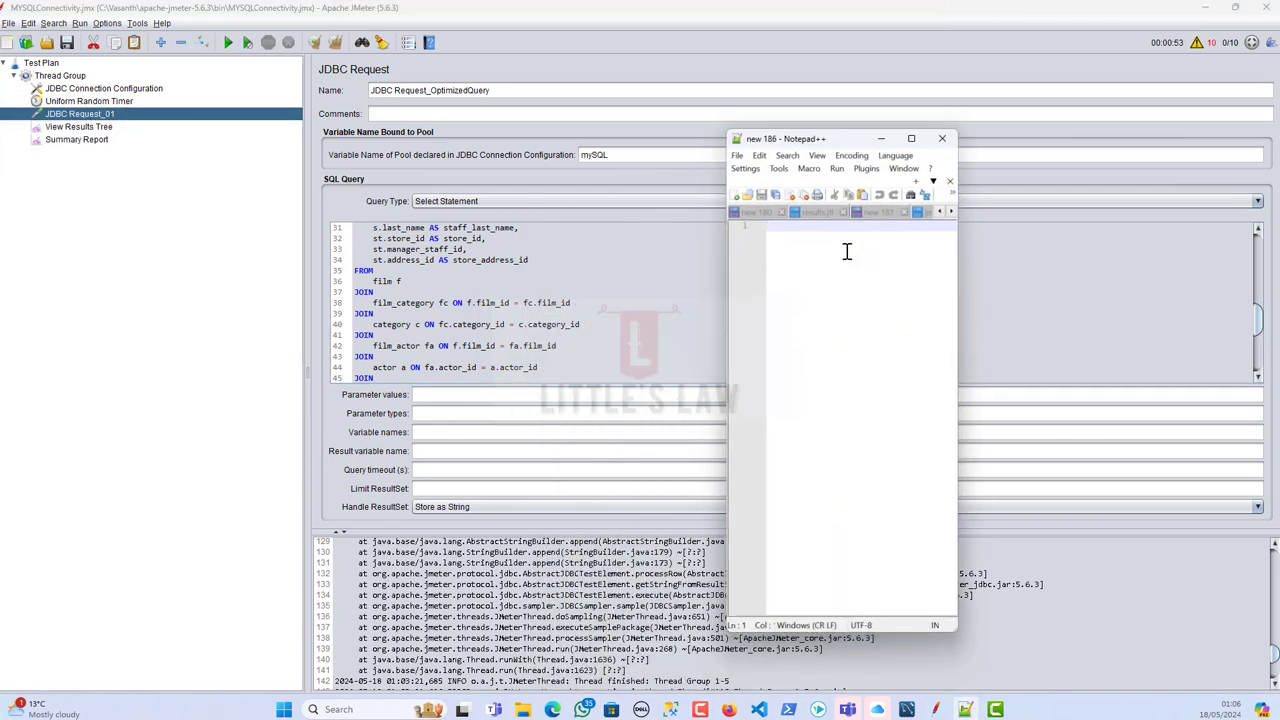
{"action": "type", "text": "1. Red"}
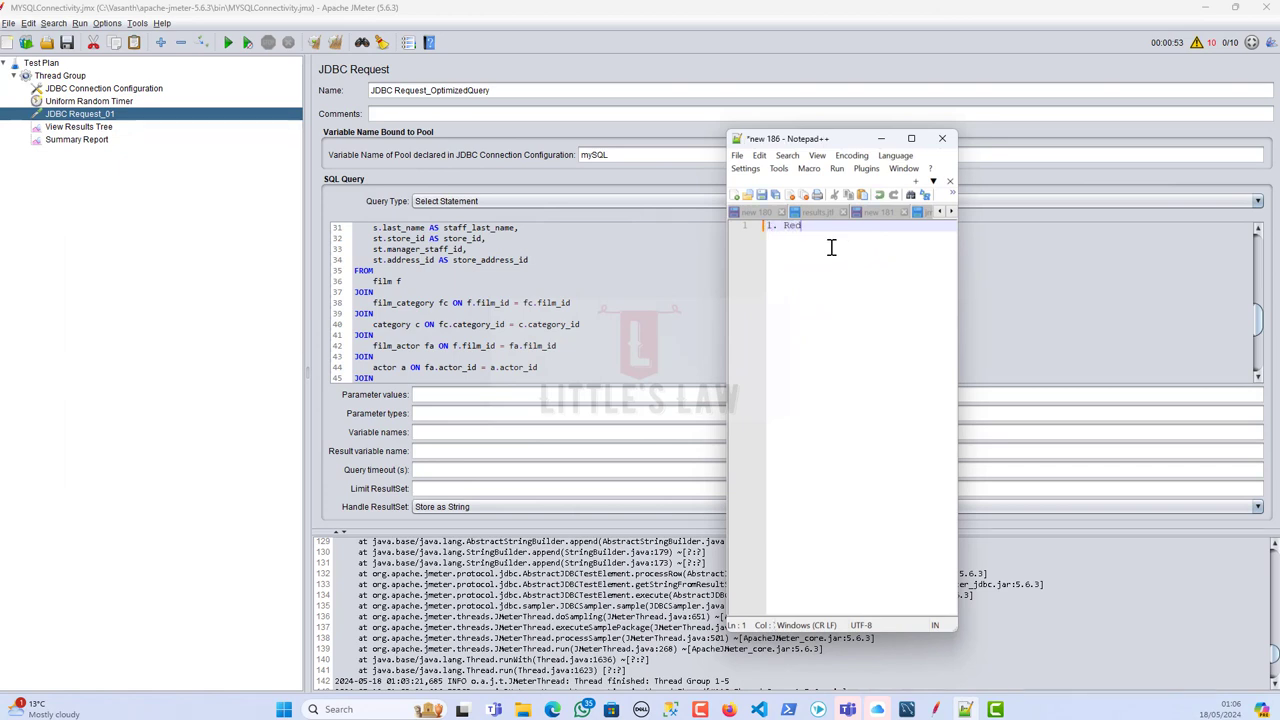
{"action": "type", "text": "uce the number of Joins"}
{"action": "key", "text": "Return"}
{"action": "type", "text": "2."}
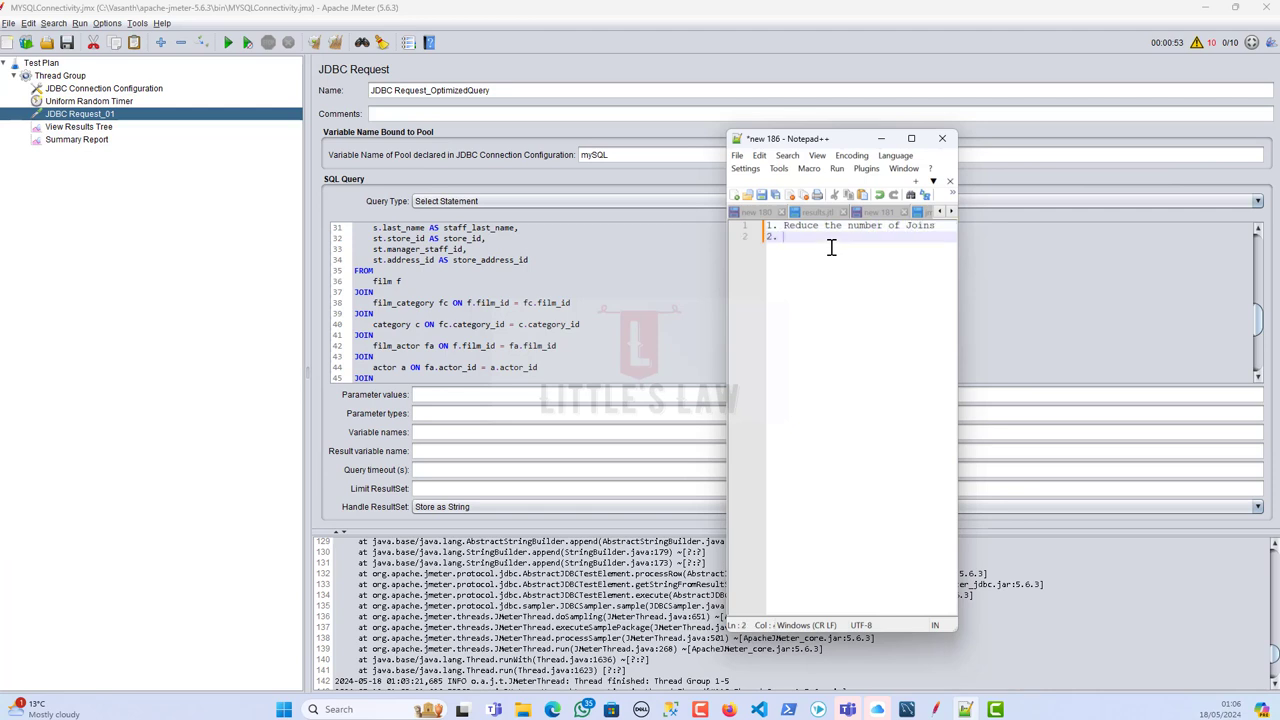
{"action": "type", "text": " Limit the selected columns"}
{"action": "key", "text": "Return"}
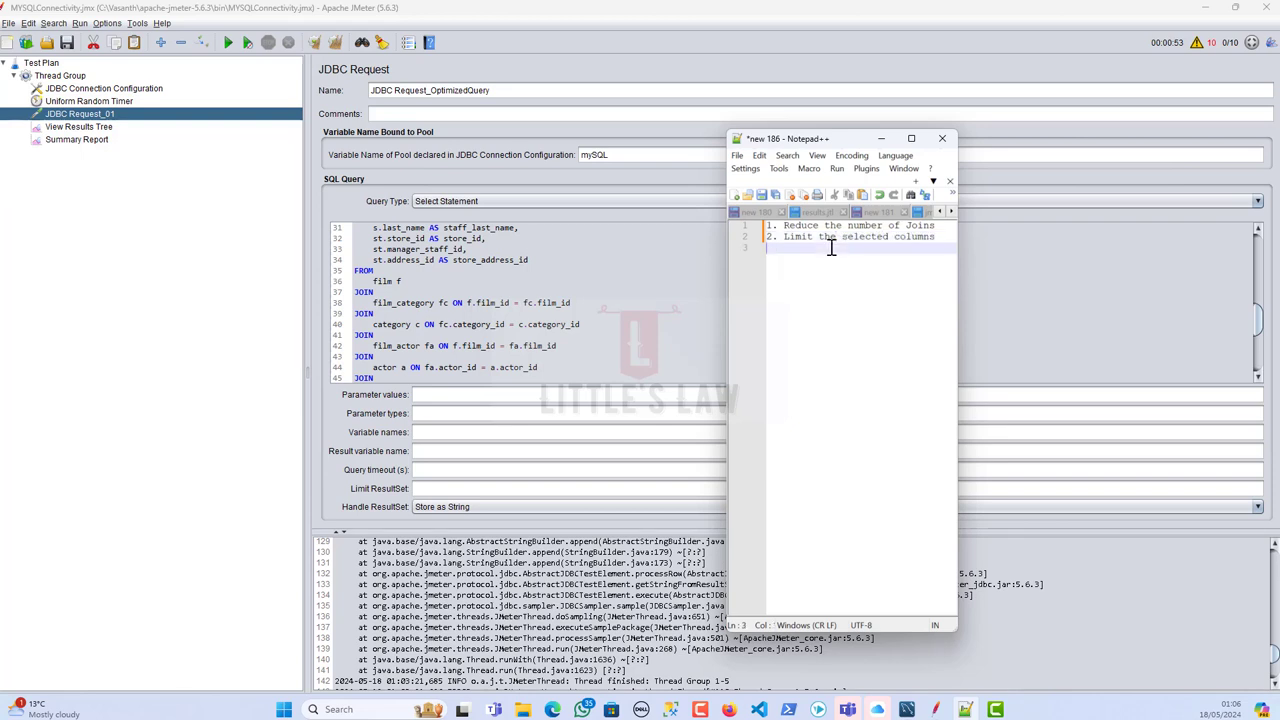
Step: Add the notes "3. Use Indexes", "4. Filter Rows early" and "5. Avoid Reduntant Data" to the list
{"action": "type", "text": "3. Use Indexes"}
{"action": "key", "text": "Return"}
{"action": "type", "text": "4."}
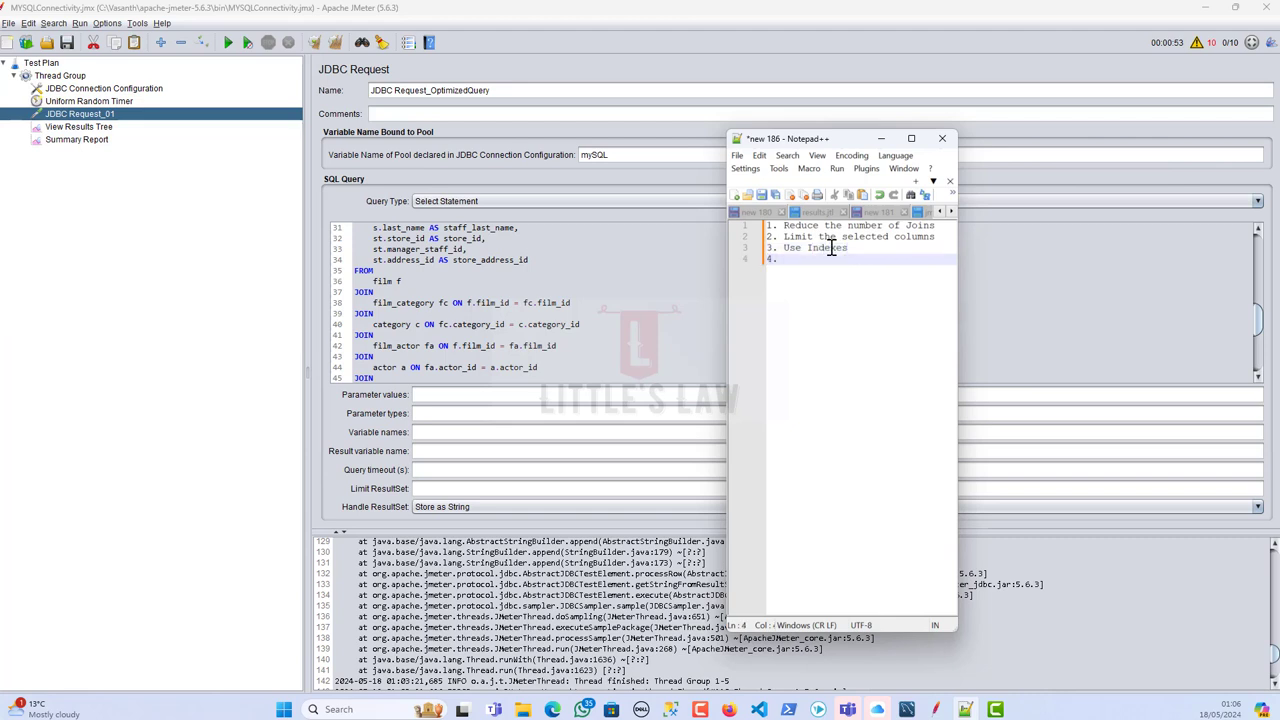
{"action": "type", "text": " Filter Rows early"}
{"action": "key", "text": "BackSpace"}
{"action": "key", "text": "BackSpace"}
{"action": "key", "text": "BackSpace"}
{"action": "key", "text": "BackSpace"}
{"action": "type", "text": "arly"}
{"action": "key", "text": "Return"}
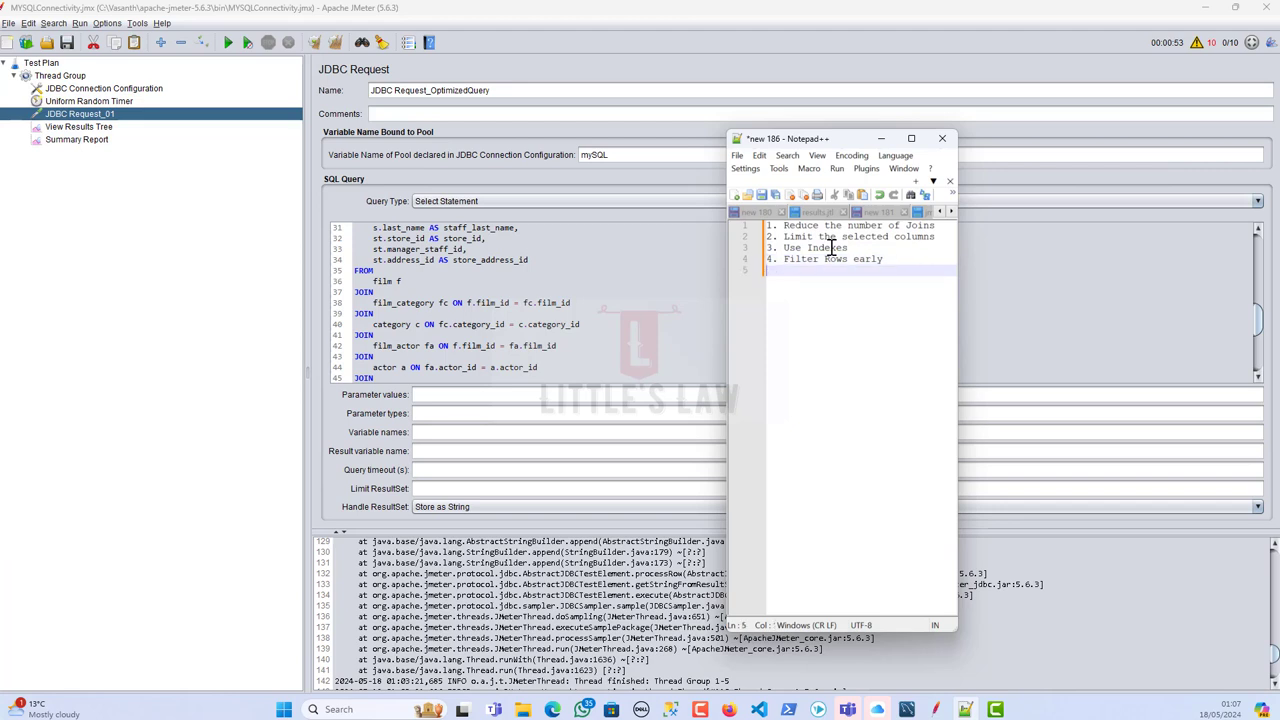
{"action": "type", "text": "5. Avoid Reduntant Data"}
Step: Return to JMeter and examine the optimized query's JOIN, ORDER BY and LIMIT clauses
{"action": "left_click", "coordinate": [484, 280]}
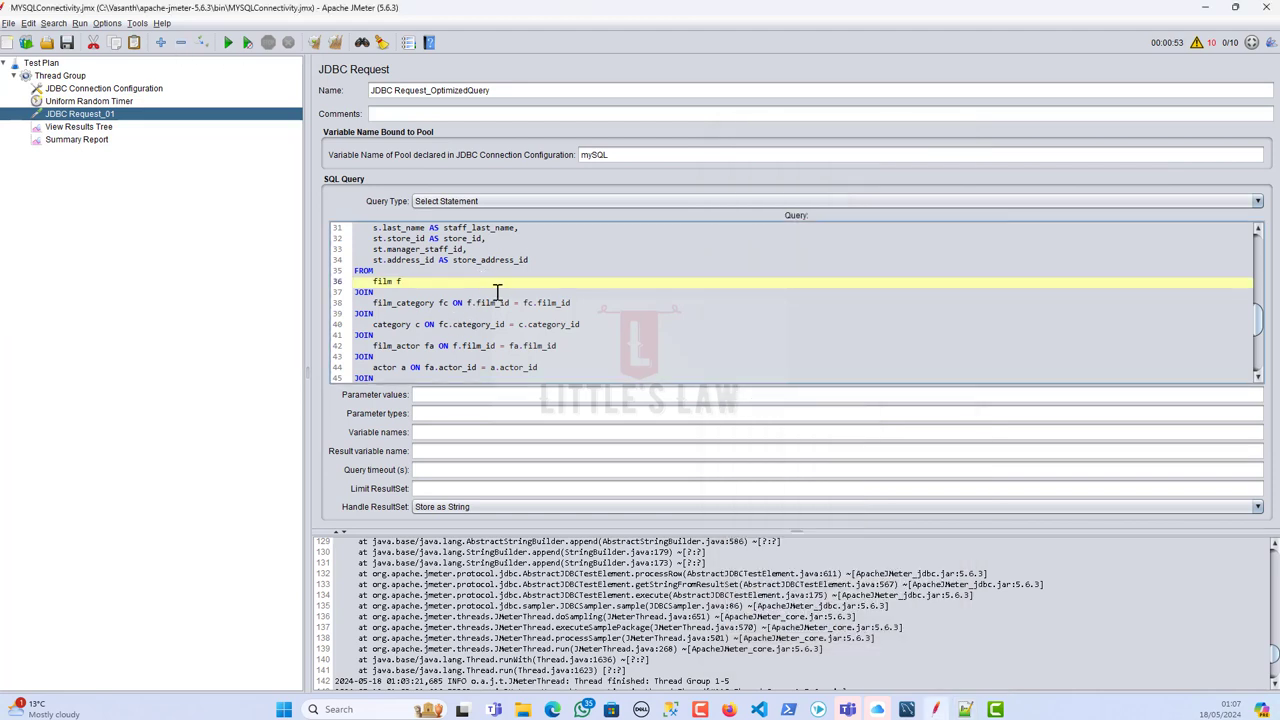
{"action": "scroll", "coordinate": [497, 291], "scroll_direction": "up", "scroll_amount": 2}
{"action": "scroll", "coordinate": [497, 291], "scroll_direction": "down", "scroll_amount": 7}
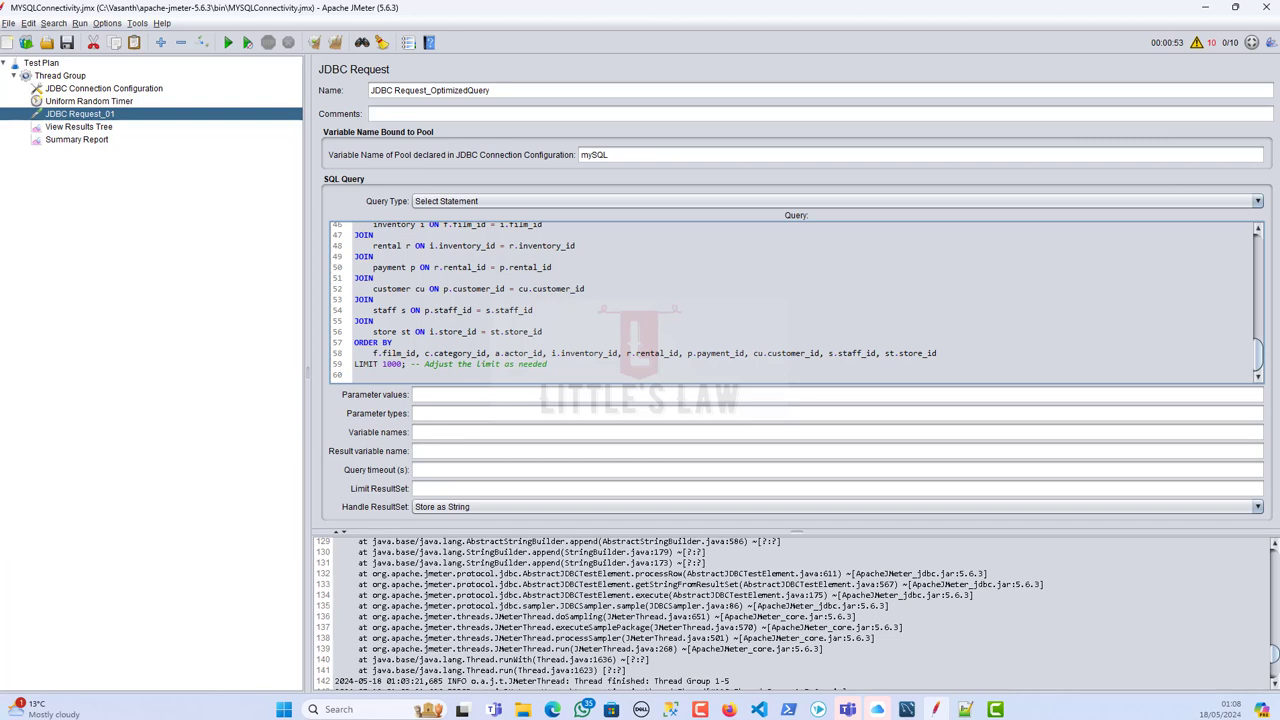
{"action": "scroll", "coordinate": [608, 320], "scroll_direction": "up", "scroll_amount": 4}
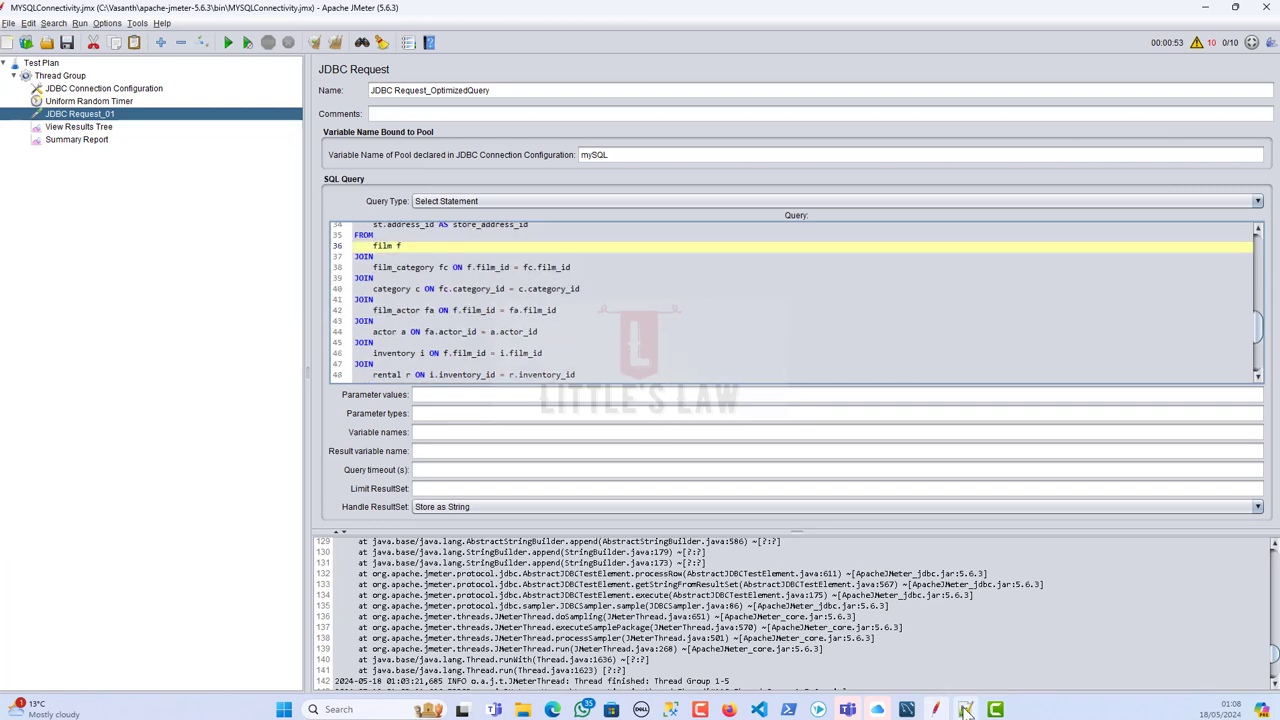
Step: In a widened Notepad++ window, append "- Limit Clause (1000)" to the note about joins and a dash to the note about selected columns
{"action": "left_click", "coordinate": [966, 712]}
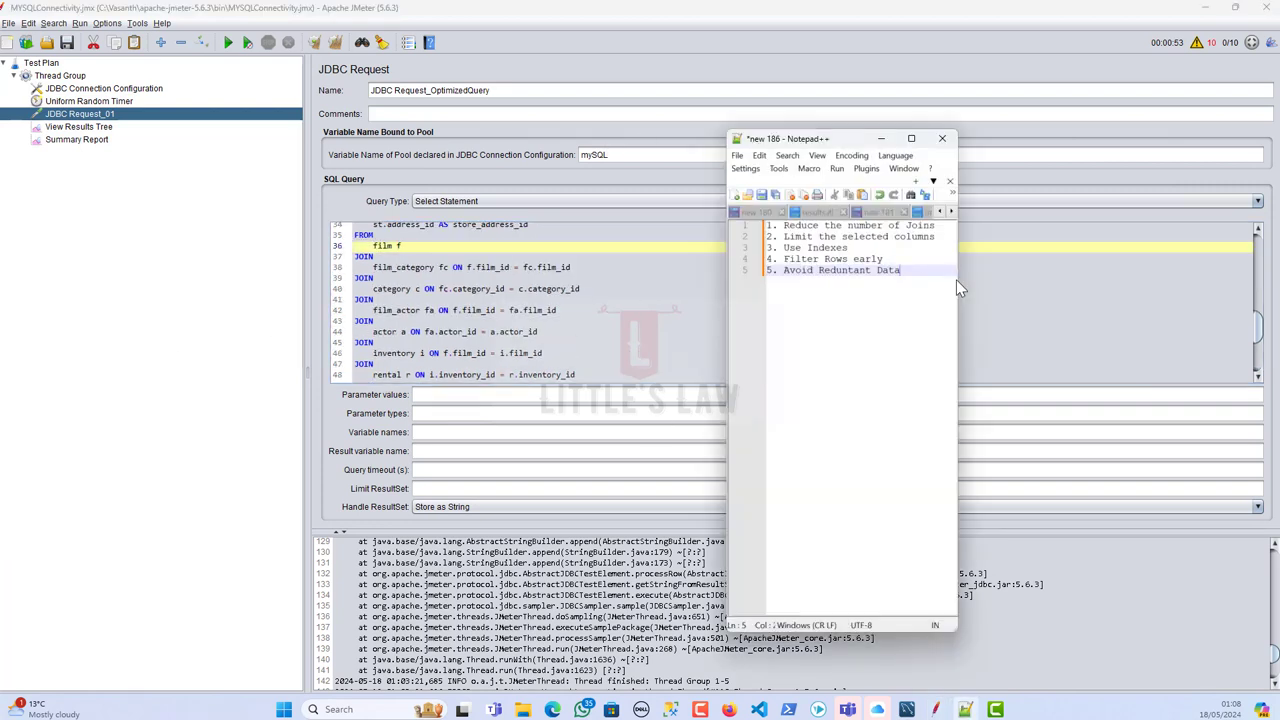
{"action": "left_click_drag", "start_coordinate": [960, 281], "coordinate": [1216, 281]}
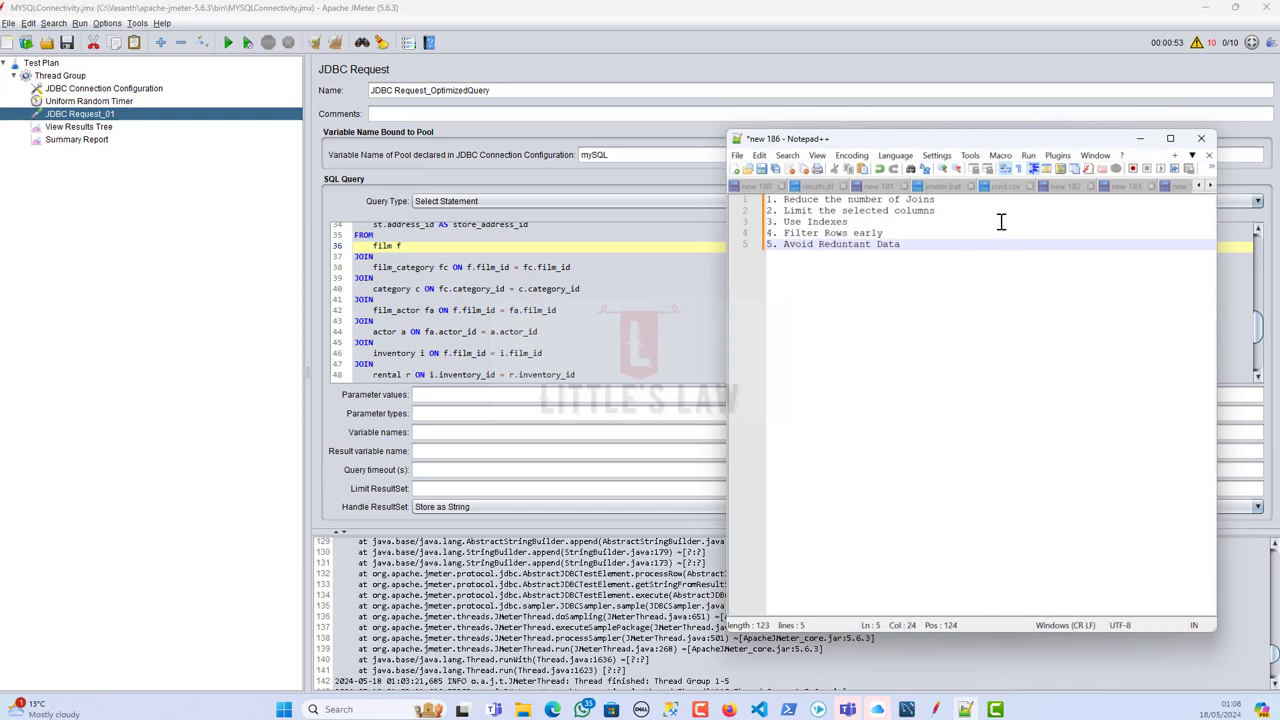
{"action": "left_click", "coordinate": [971, 199]}
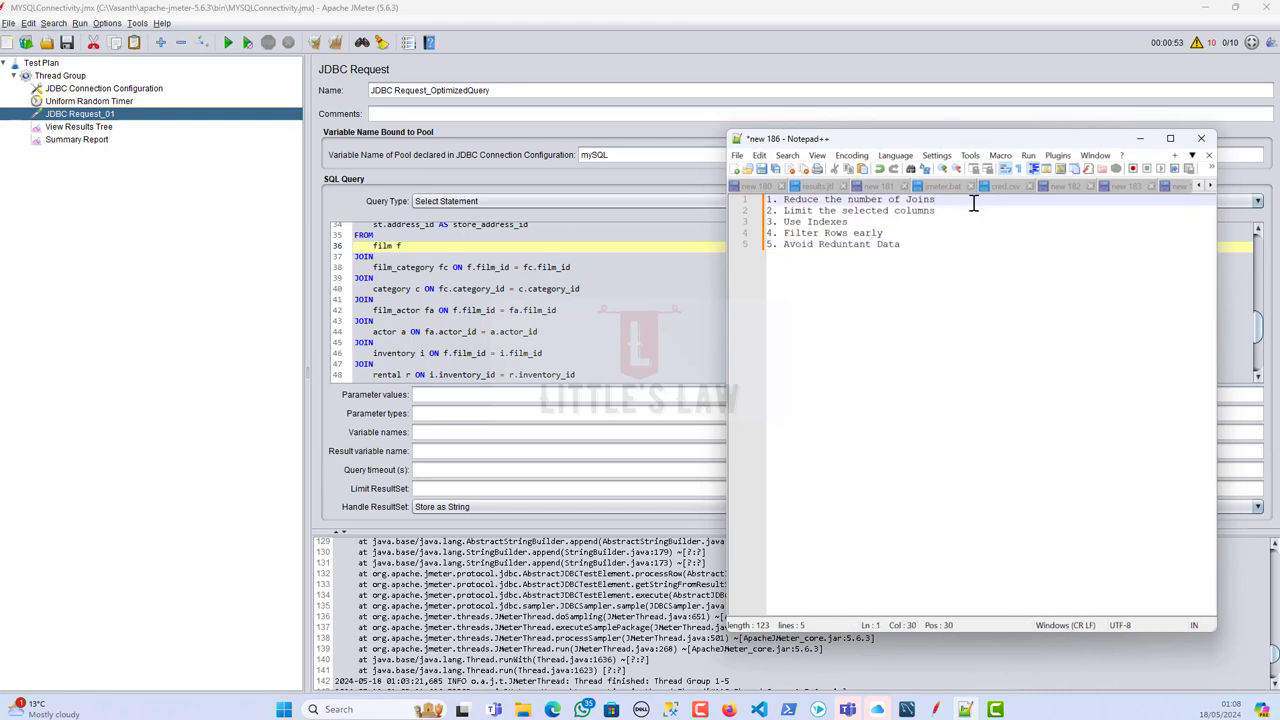
{"action": "type", "text": "- Limit "}
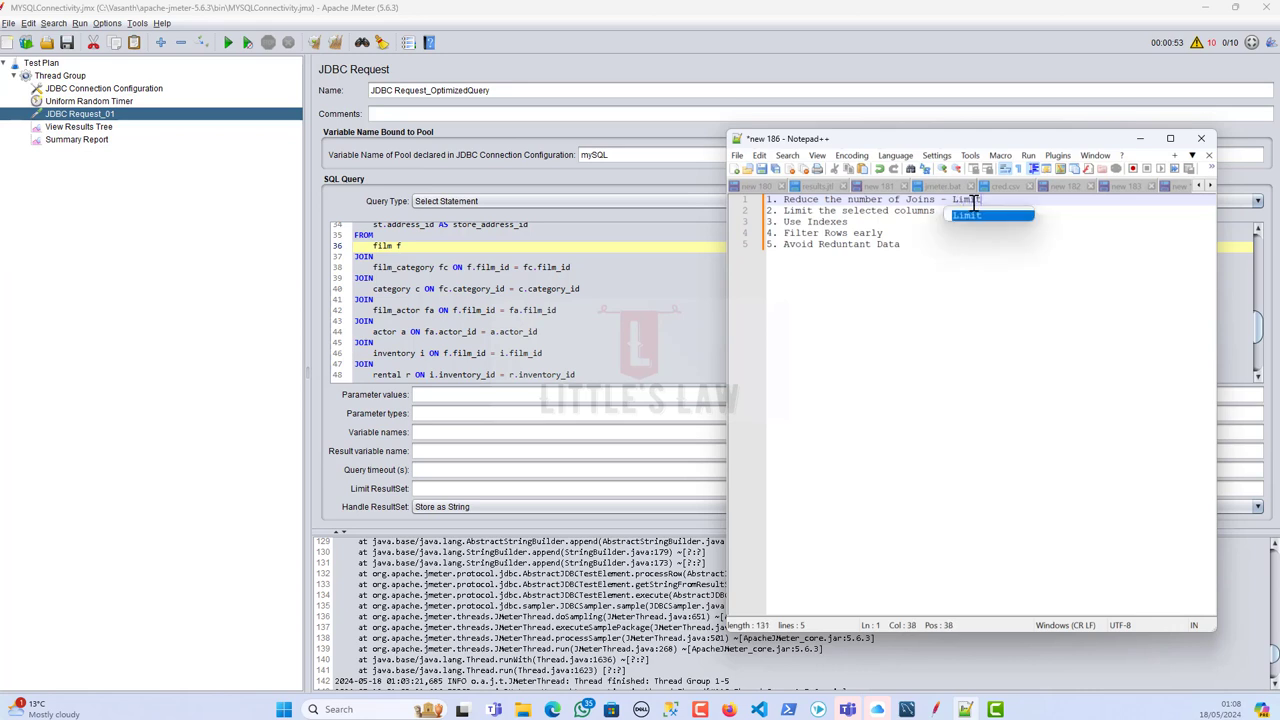
{"action": "type", "text": "Clause ("}
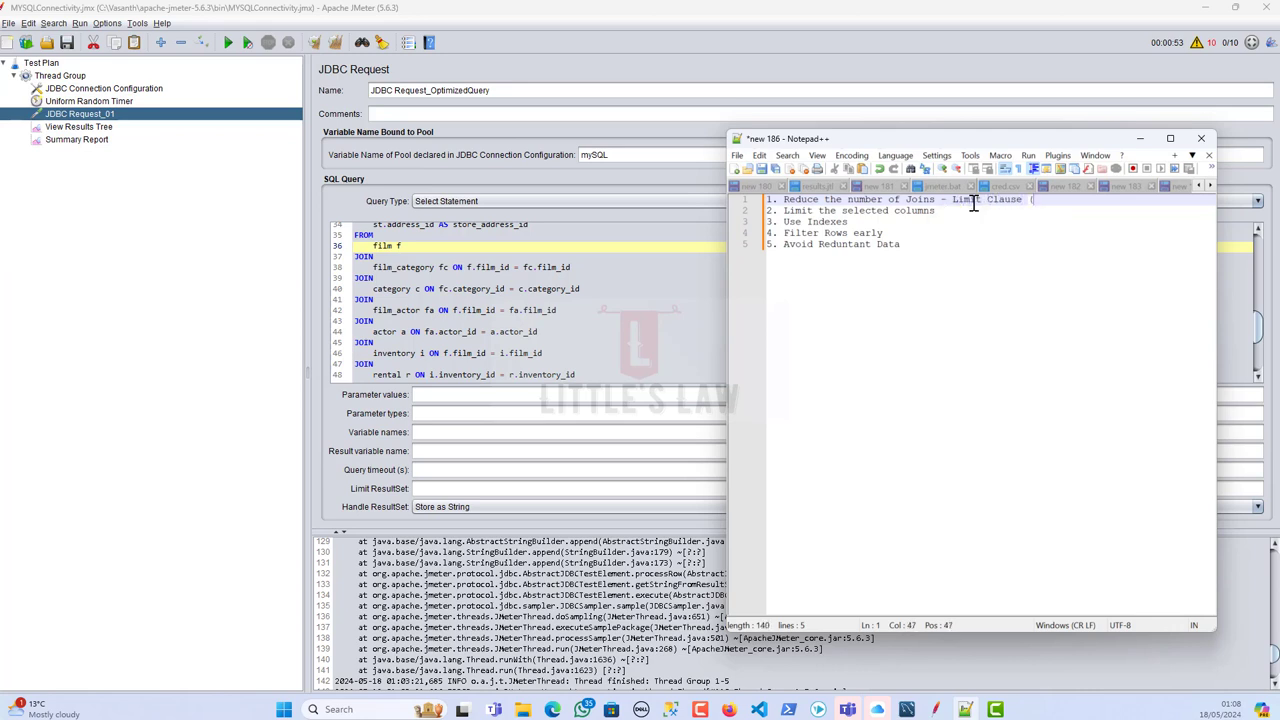
{"action": "type", "text": "1000)"}
{"action": "key", "text": "Down"}
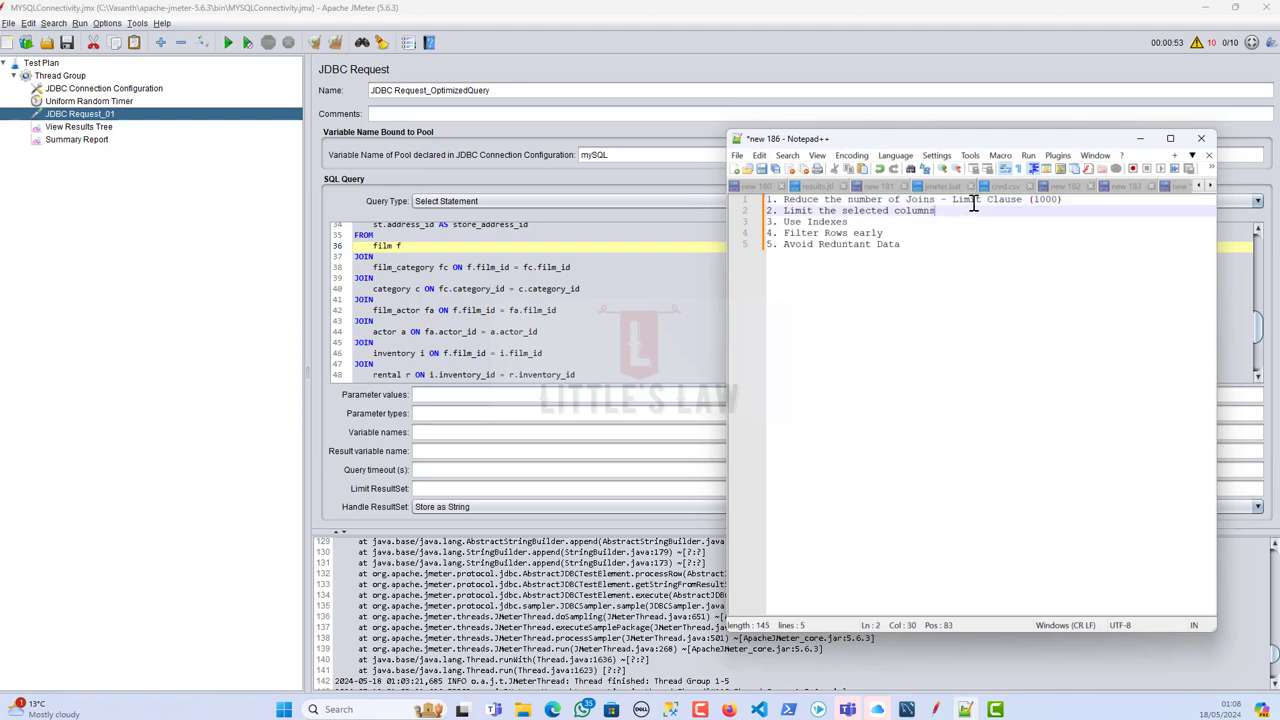
{"action": "type", "text": "-"}
{"action": "type", "text": " Necessar"}
{"action": "key", "text": "BackSpace"}
{"action": "key", "text": "BackSpace"}
{"action": "key", "text": "BackSpace"}
{"action": "key", "text": "BackSpace"}
{"action": "key", "text": "BackSpace"}
{"action": "key", "text": "BackSpace"}
{"action": "key", "text": "BackSpace"}
{"action": "key", "text": "BackSpace"}
{"action": "type", "text": "Indexe"}
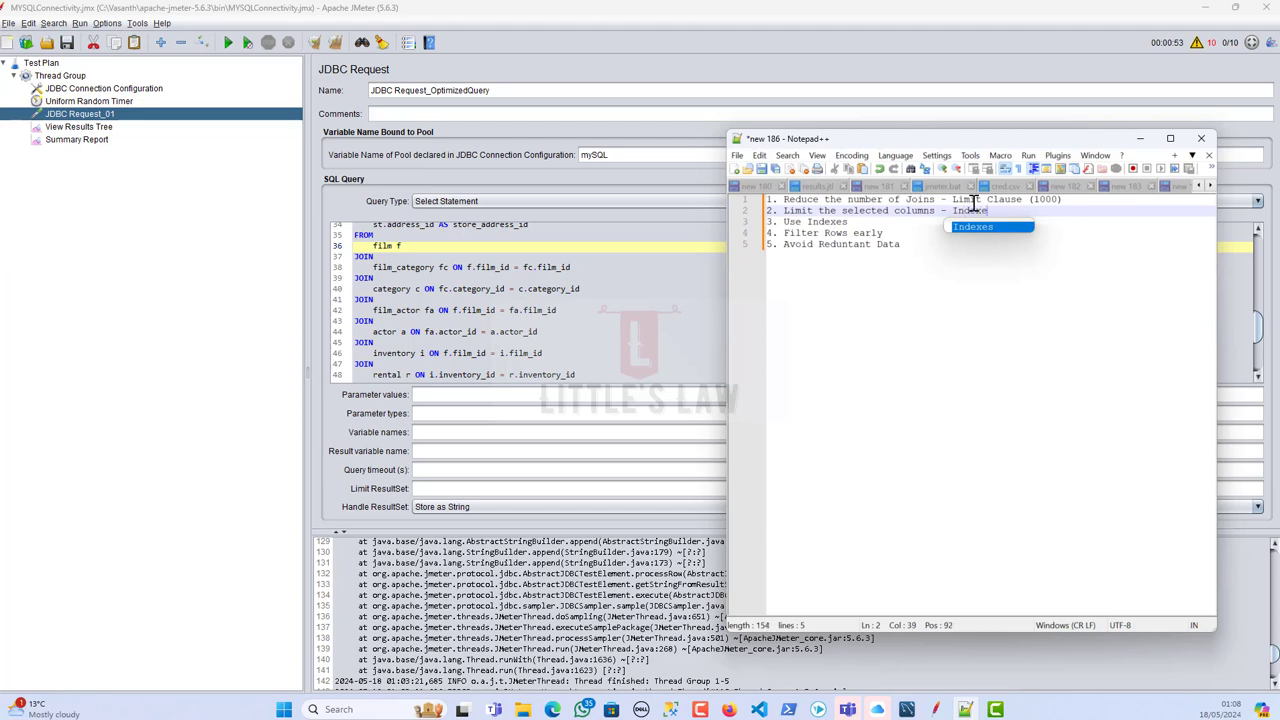
{"action": "type", "text": "d columns"}
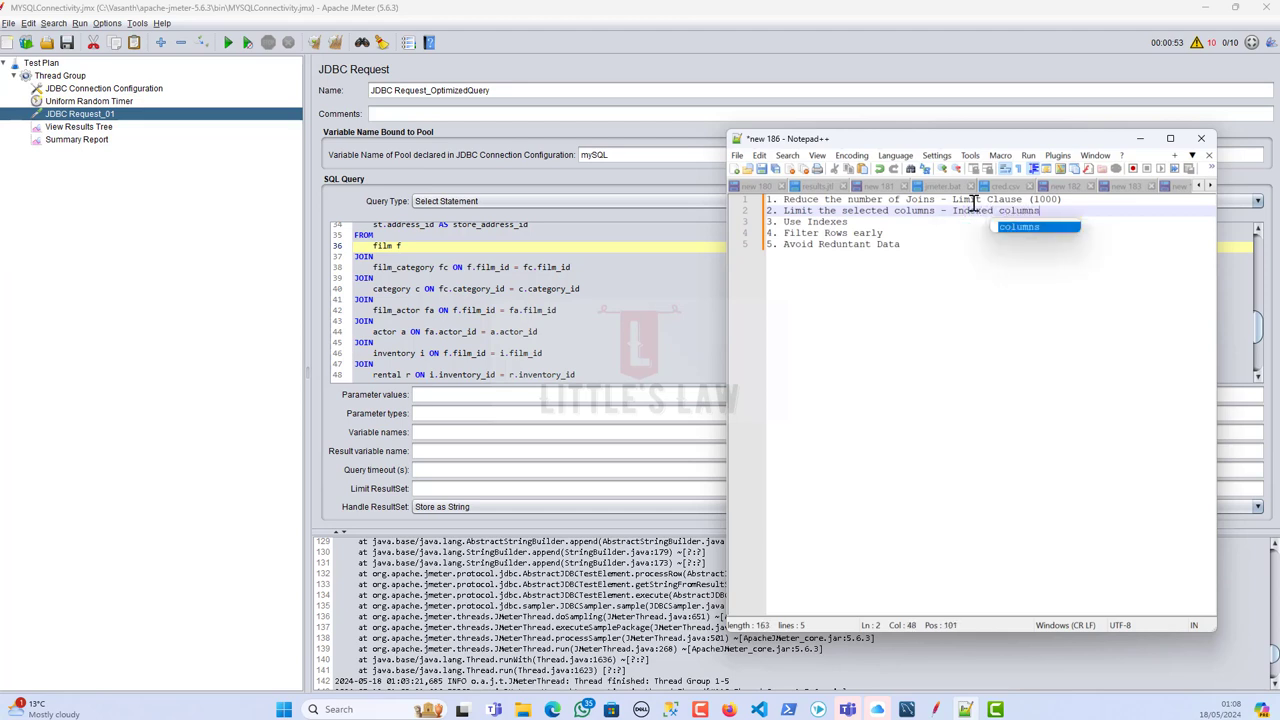
{"action": "key", "text": "BackSpace"}
{"action": "key", "text": "BackSpace"}
{"action": "key", "text": "BackSpace"}
{"action": "key", "text": "BackSpace"}
{"action": "key", "text": "BackSpace"}
{"action": "key", "text": "BackSpace"}
{"action": "key", "text": "BackSpace"}
{"action": "key", "text": "BackSpace"}
{"action": "key", "text": "BackSpace"}
{"action": "key", "text": "BackSpace"}
{"action": "key", "text": "BackSpace"}
{"action": "key", "text": "BackSpace"}
{"action": "key", "text": "BackSpace"}
{"action": "key", "text": "BackSpace"}
{"action": "key", "text": "BackSpace"}
{"action": "key", "text": "BackSpace"}
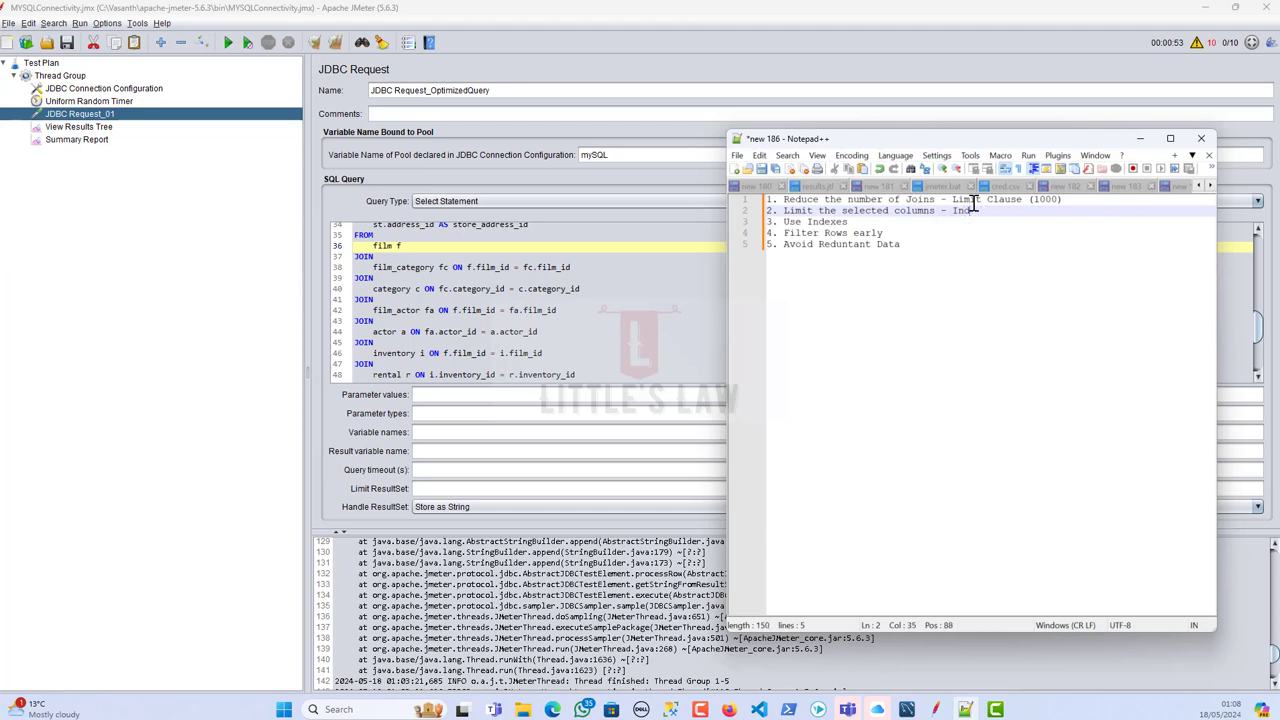
Step: Append "- Indexed columns" to the "Use Indexes" note and return to the end of the note about selected columns
{"action": "key", "text": "Down"}
{"action": "type", "text": "- "}
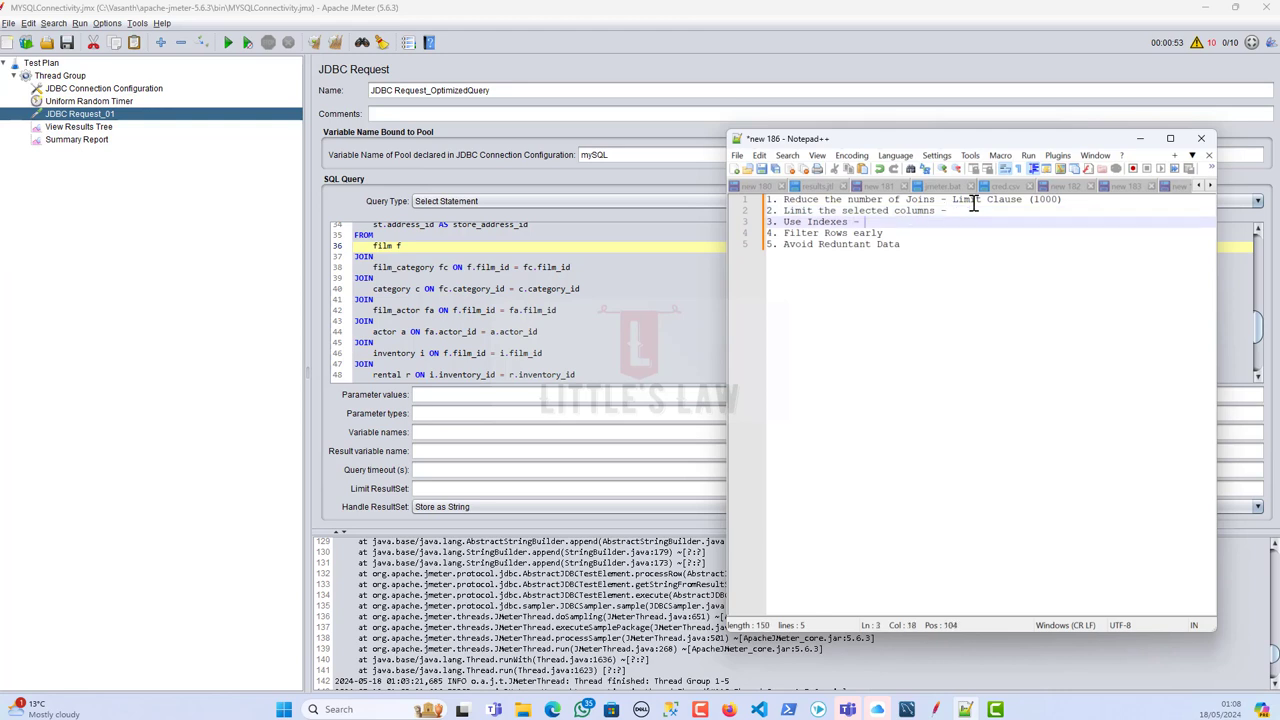
{"action": "type", "text": "Indexed co"}
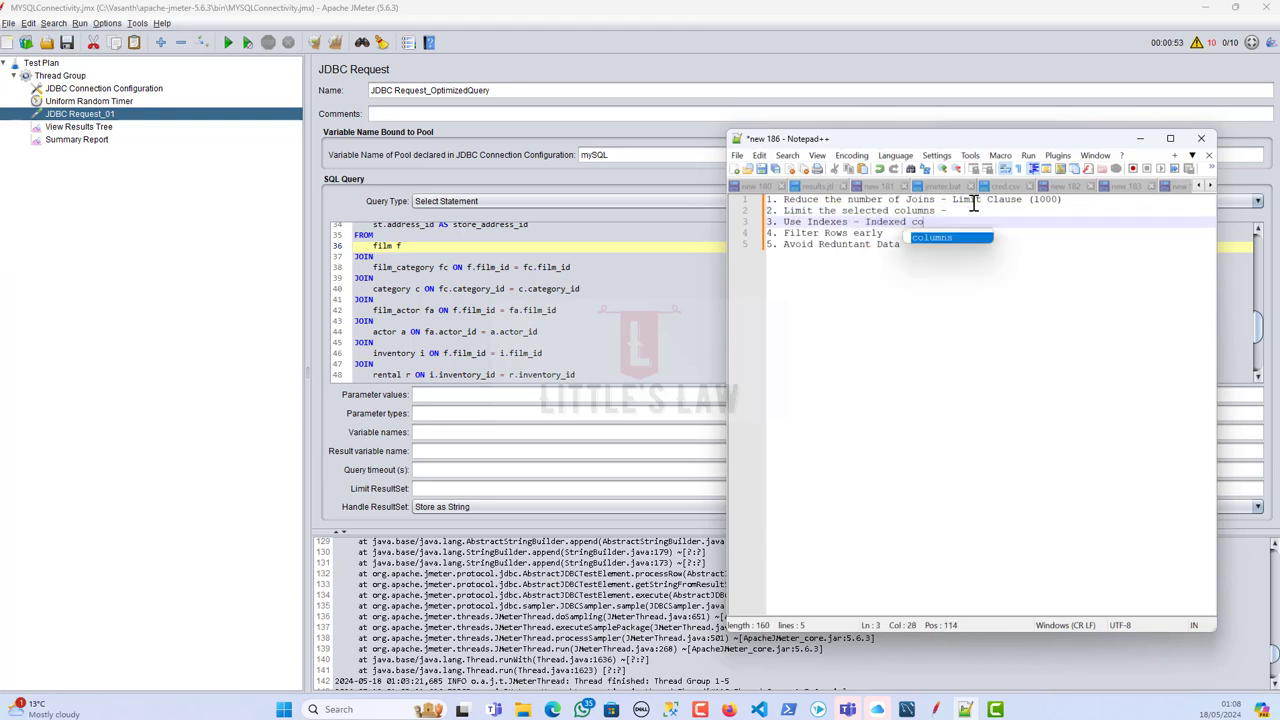
{"action": "type", "text": "lumns"}
{"action": "key", "text": "shift+Up"}
{"action": "left_click", "coordinate": [973, 204]}
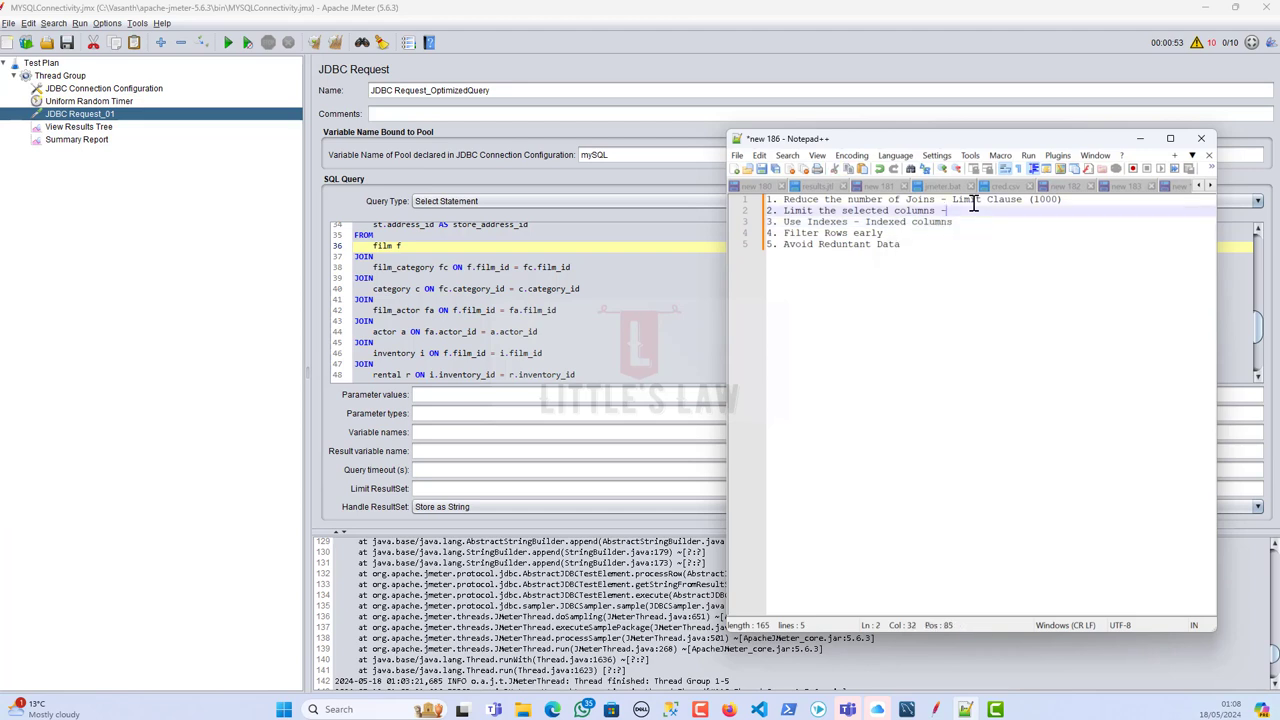
Step: Append "Necessary joins" to the note about selected columns and "- Selective columns" to the "Filter Rows early" note
{"action": "type", "text": "Necessary joins"}
{"action": "left_click", "coordinate": [905, 234]}
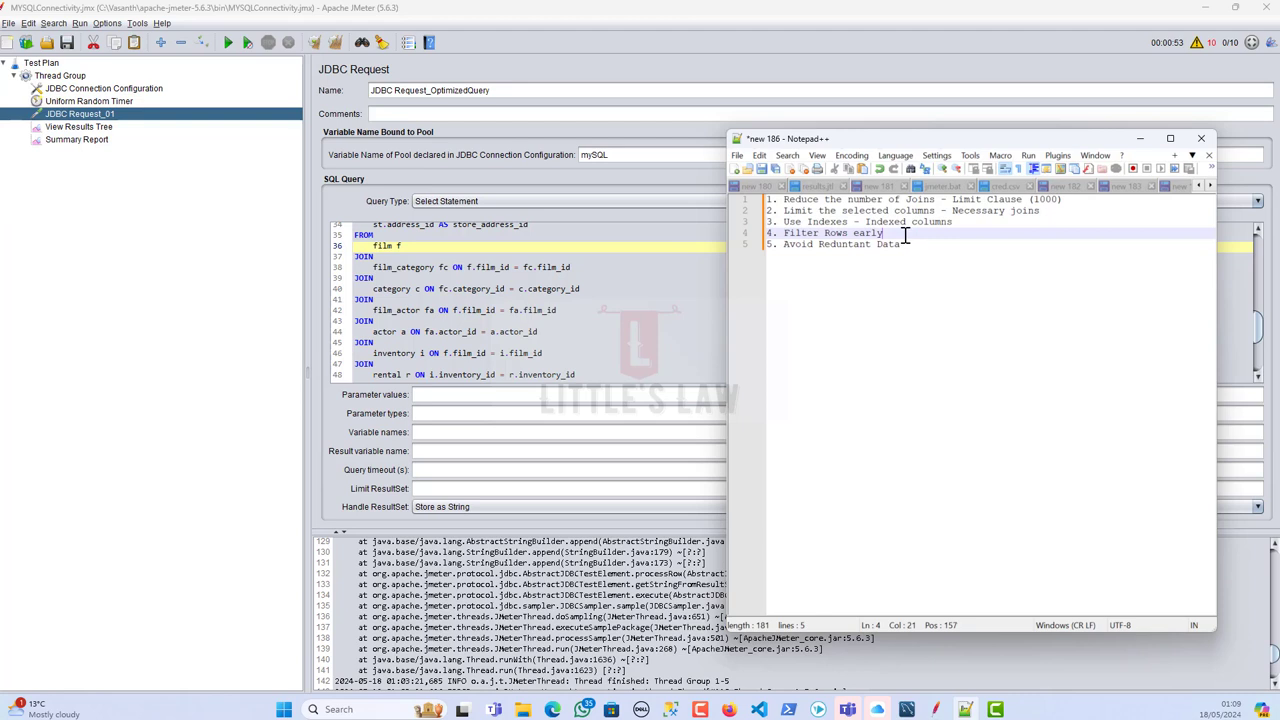
{"action": "type", "text": "- Selective columns"}
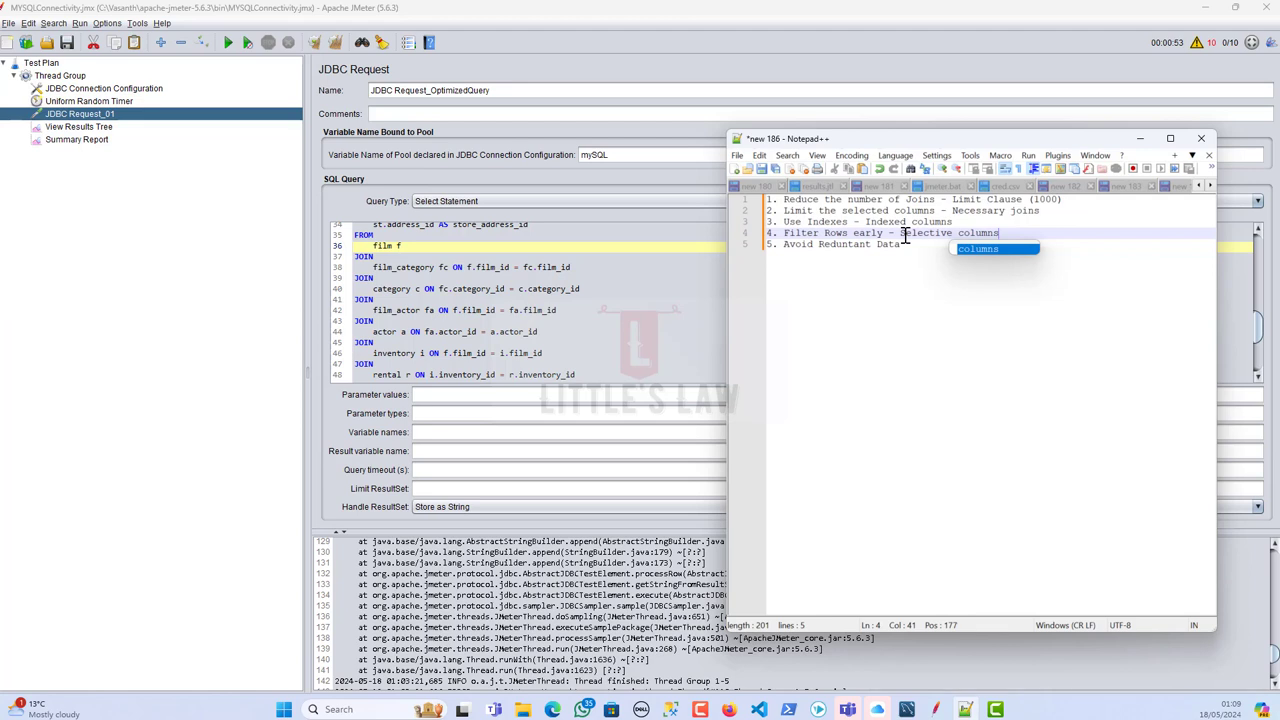
Step: Append "- Order By Clause" to the "Avoid Reduntant Data" note
{"action": "left_click", "coordinate": [920, 246]}
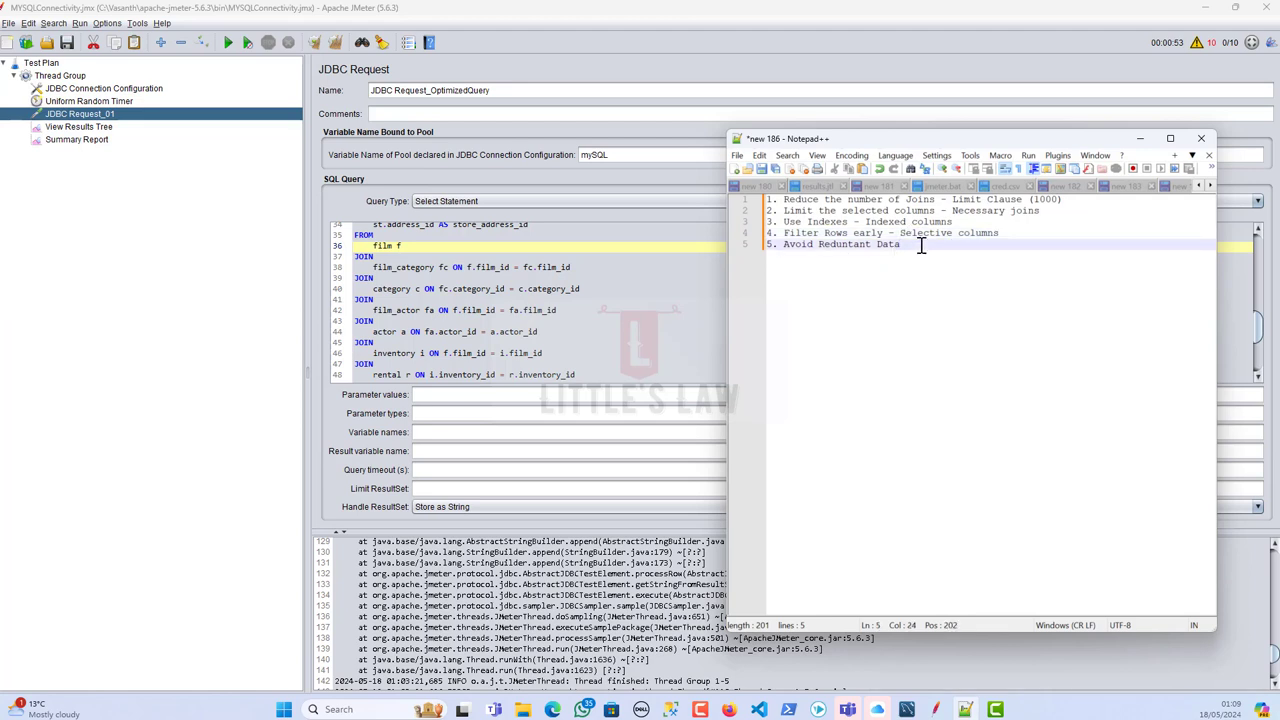
{"action": "type", "text": "- Order By Ca"}
{"action": "type", "text": "ause"}
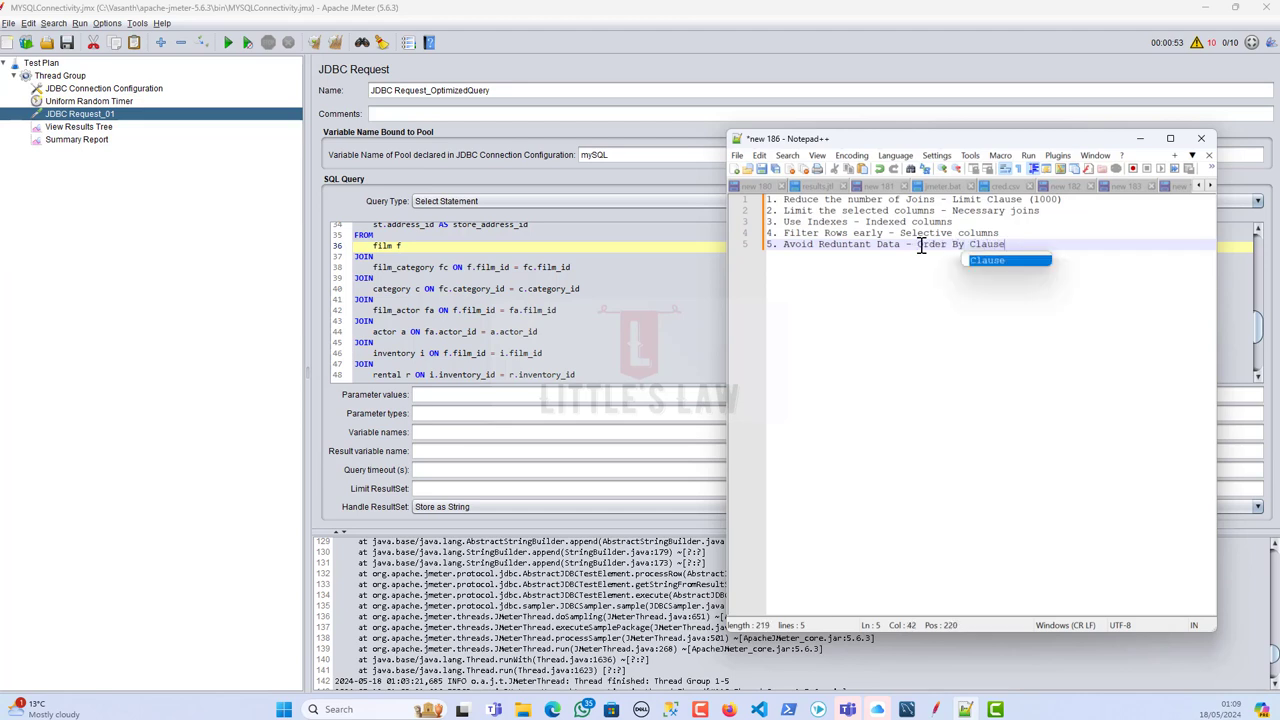
{"action": "key", "text": "Escape"}
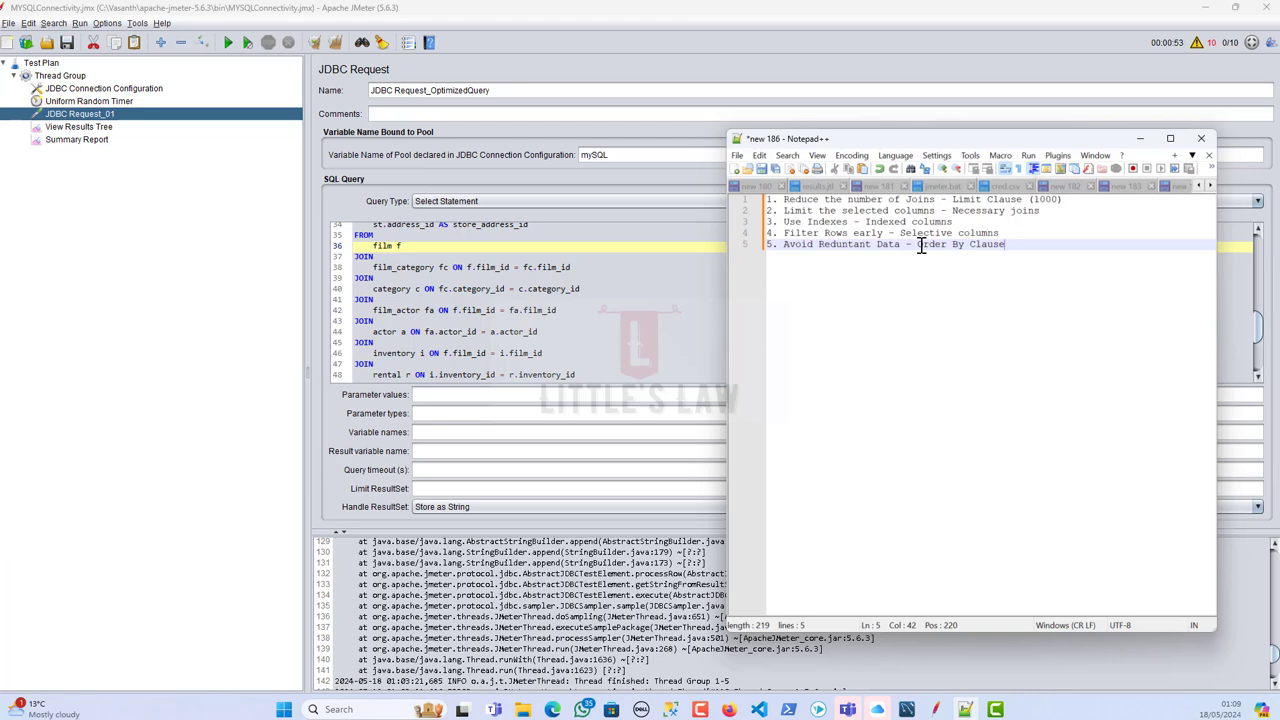
Step: Return to JMeter, open the Summary Report and start a test run of the optimized query
{"action": "scroll", "coordinate": [423, 306], "scroll_direction": "down", "scroll_amount": 4}
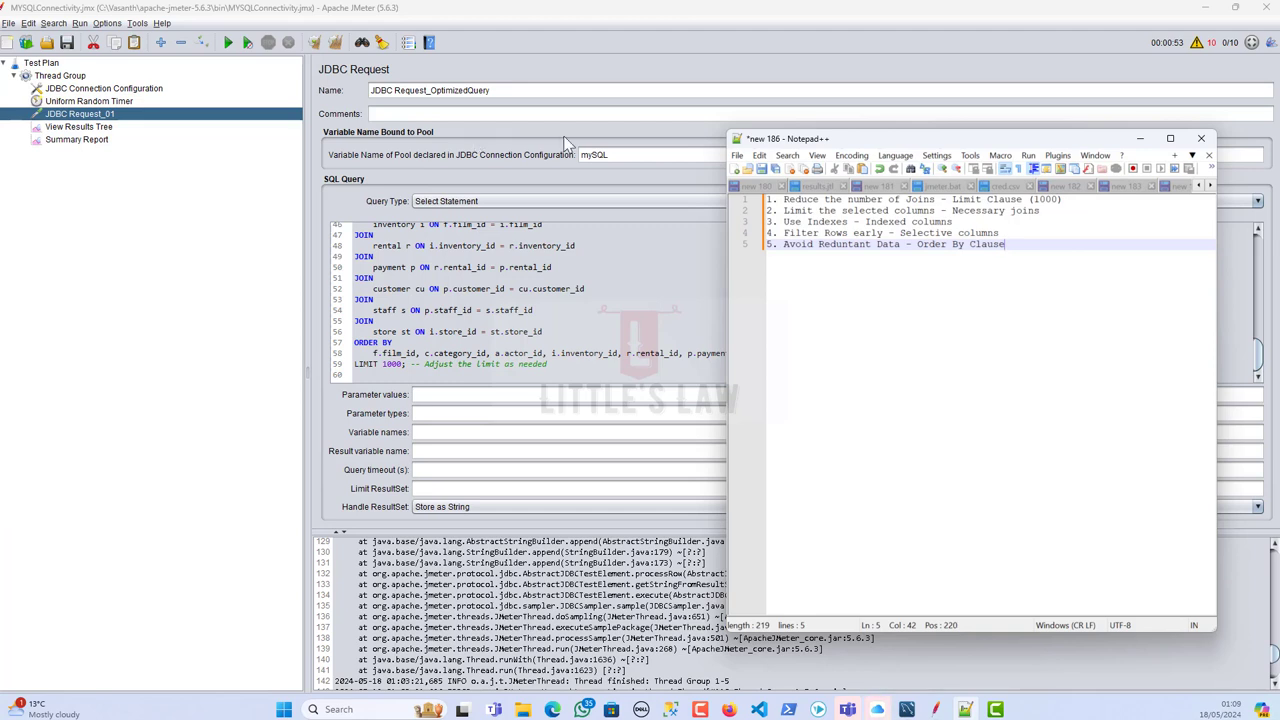
{"action": "left_click", "coordinate": [558, 267]}
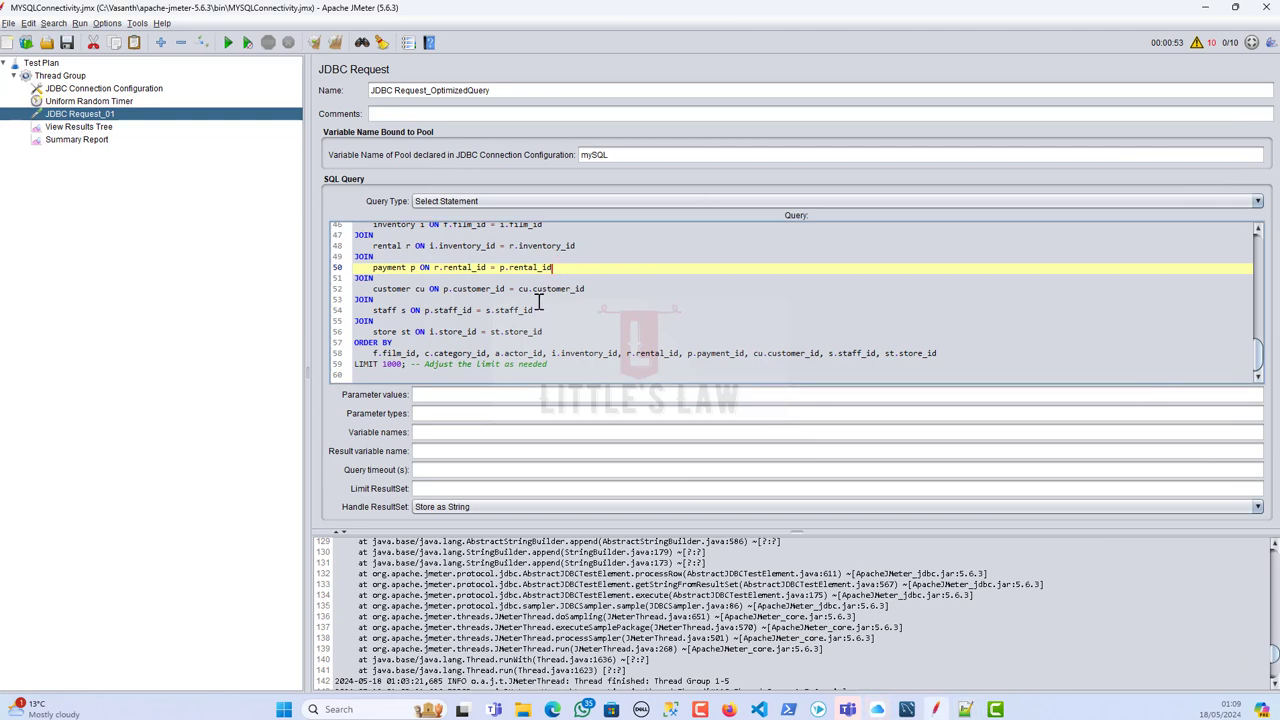
{"action": "left_click", "coordinate": [86, 141]}
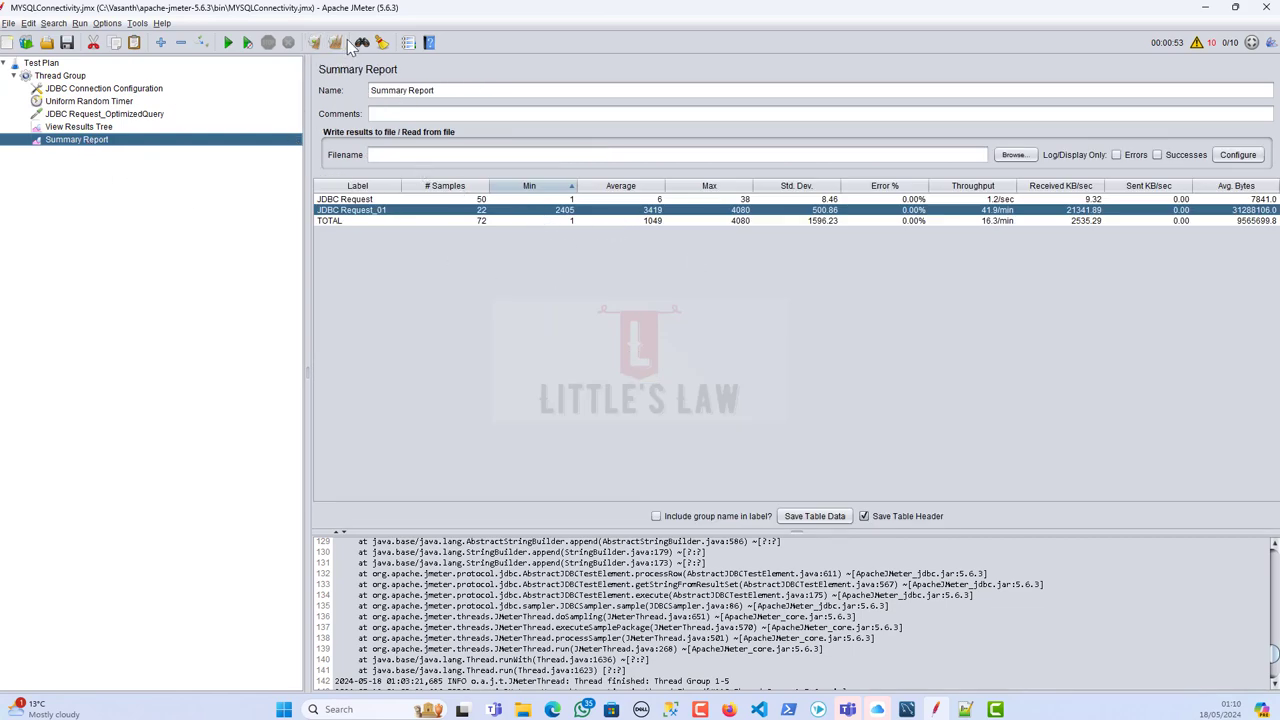
{"action": "left_click", "coordinate": [228, 43]}
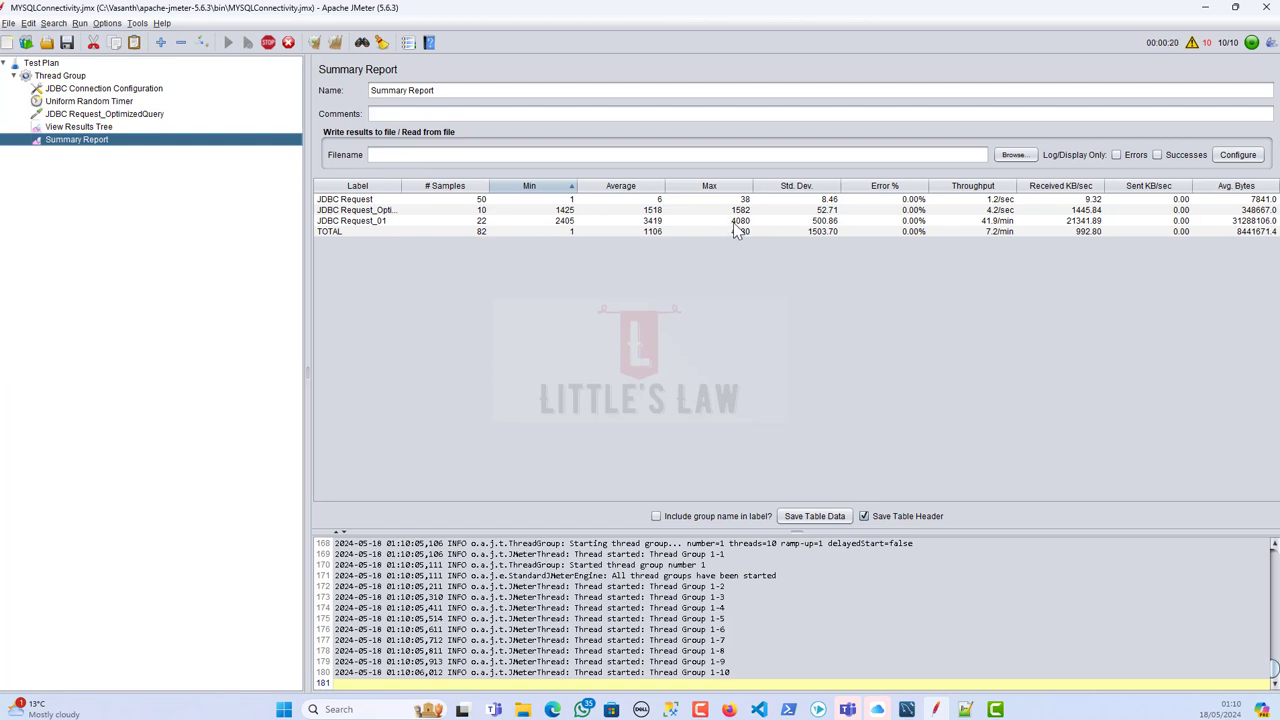
Step: Compare the response times, sample counts and received KB/sec of JDBC Request_01 and the optimized request in the Summary Report
{"action": "left_click", "coordinate": [545, 221]}
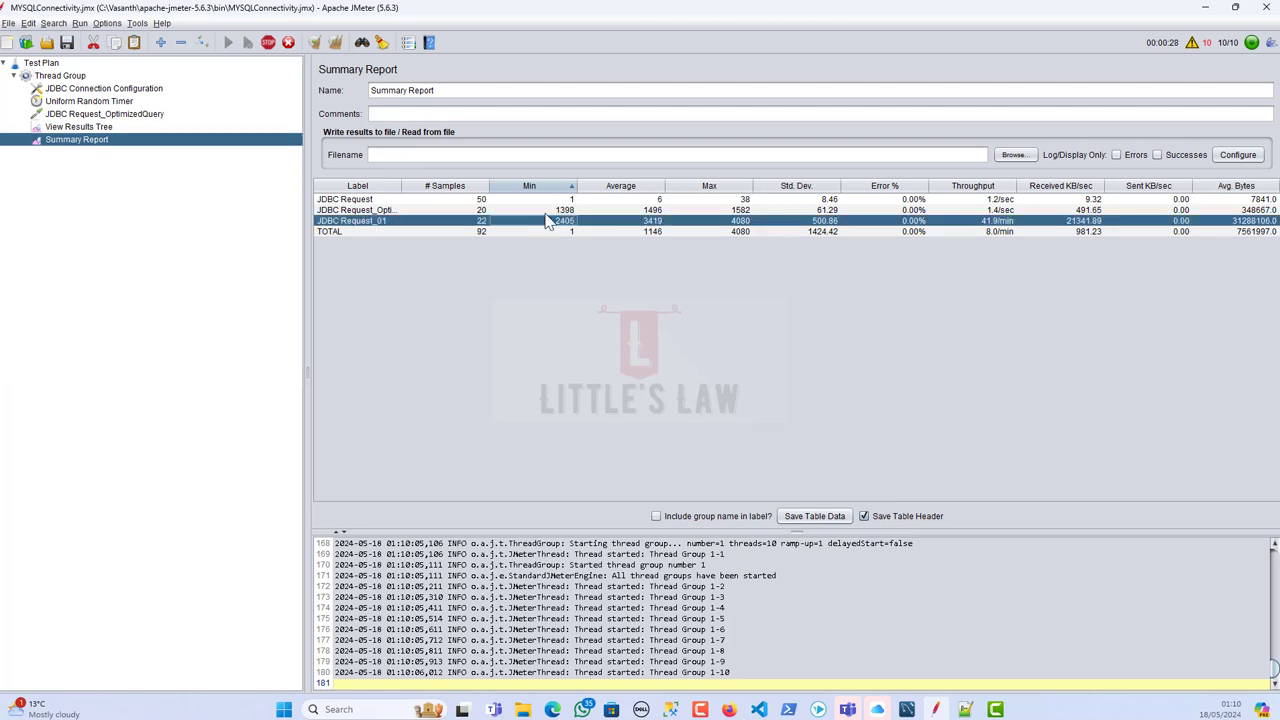
{"action": "left_click", "coordinate": [547, 212]}
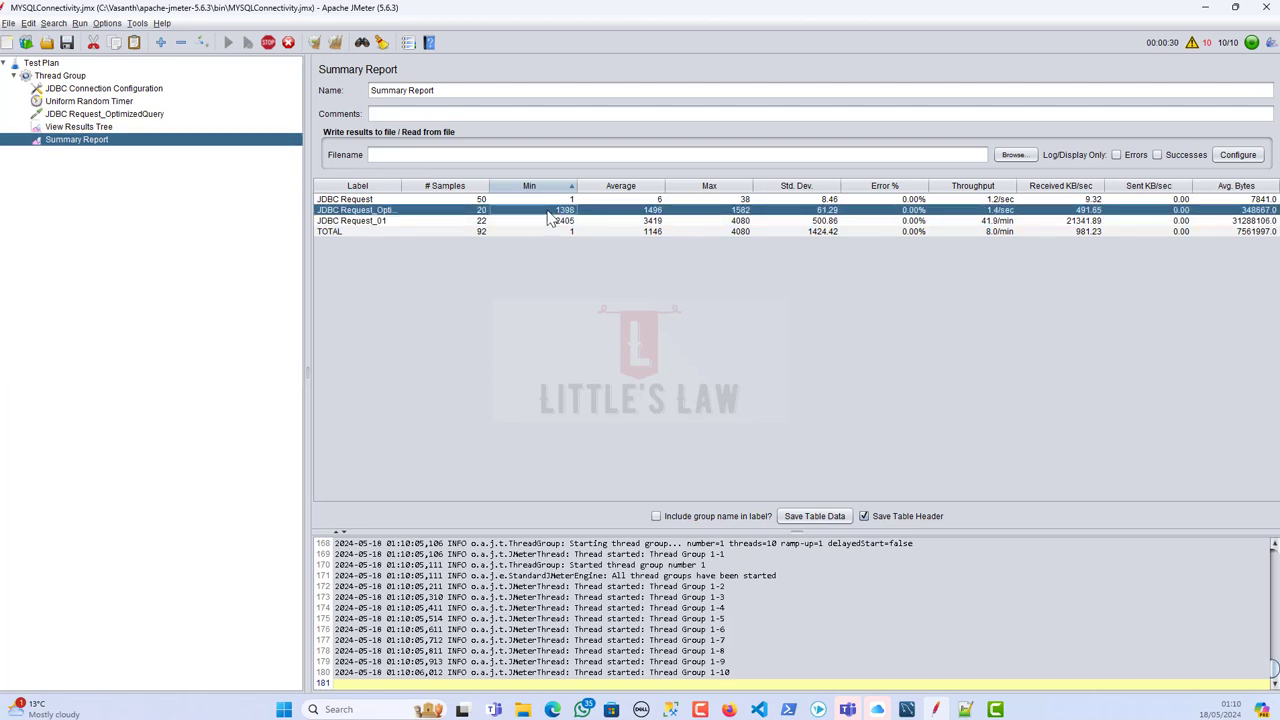
{"action": "left_click", "coordinate": [628, 222]}
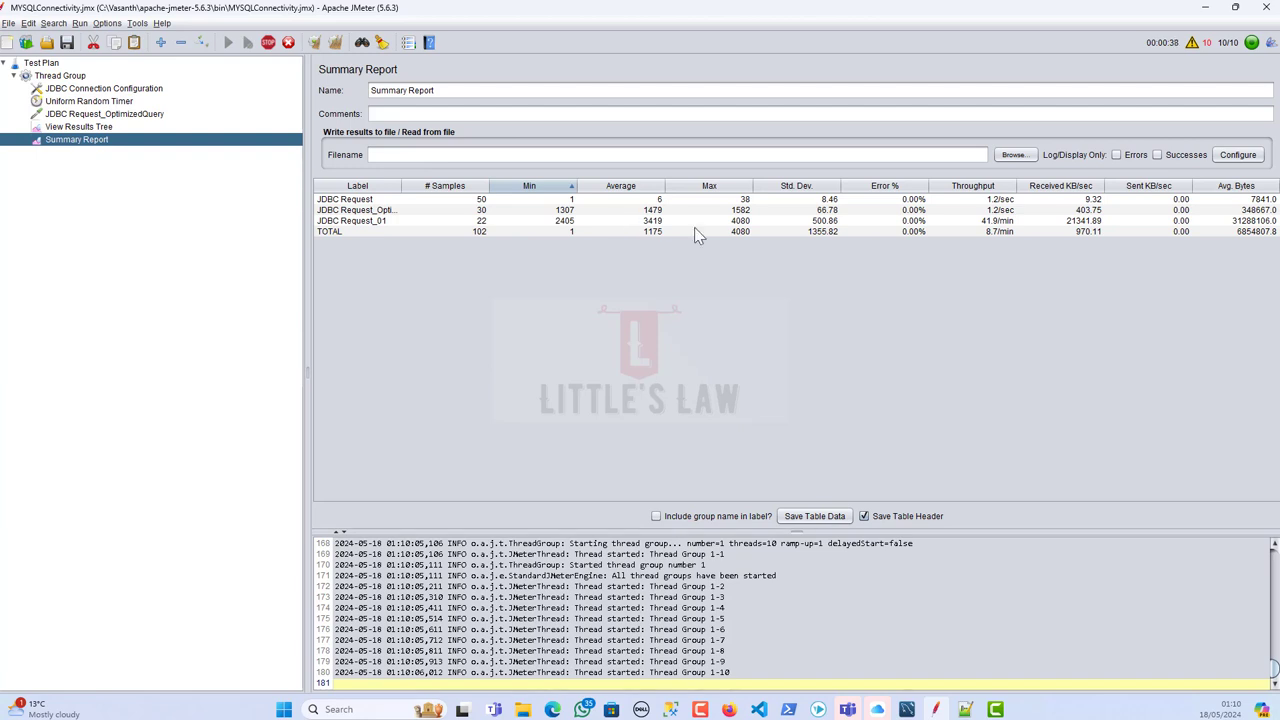
{"action": "left_click", "coordinate": [733, 222]}
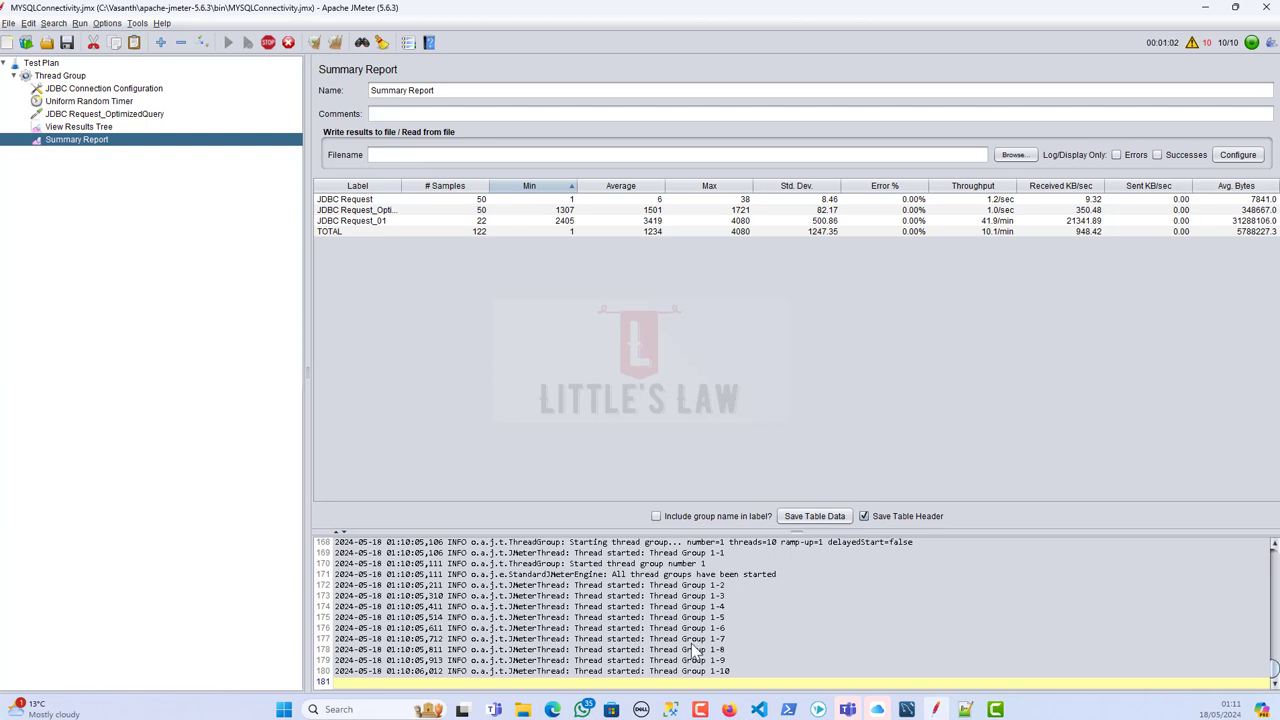
{"action": "left_click", "coordinate": [463, 220]}
{"action": "left_click", "coordinate": [1082, 222]}
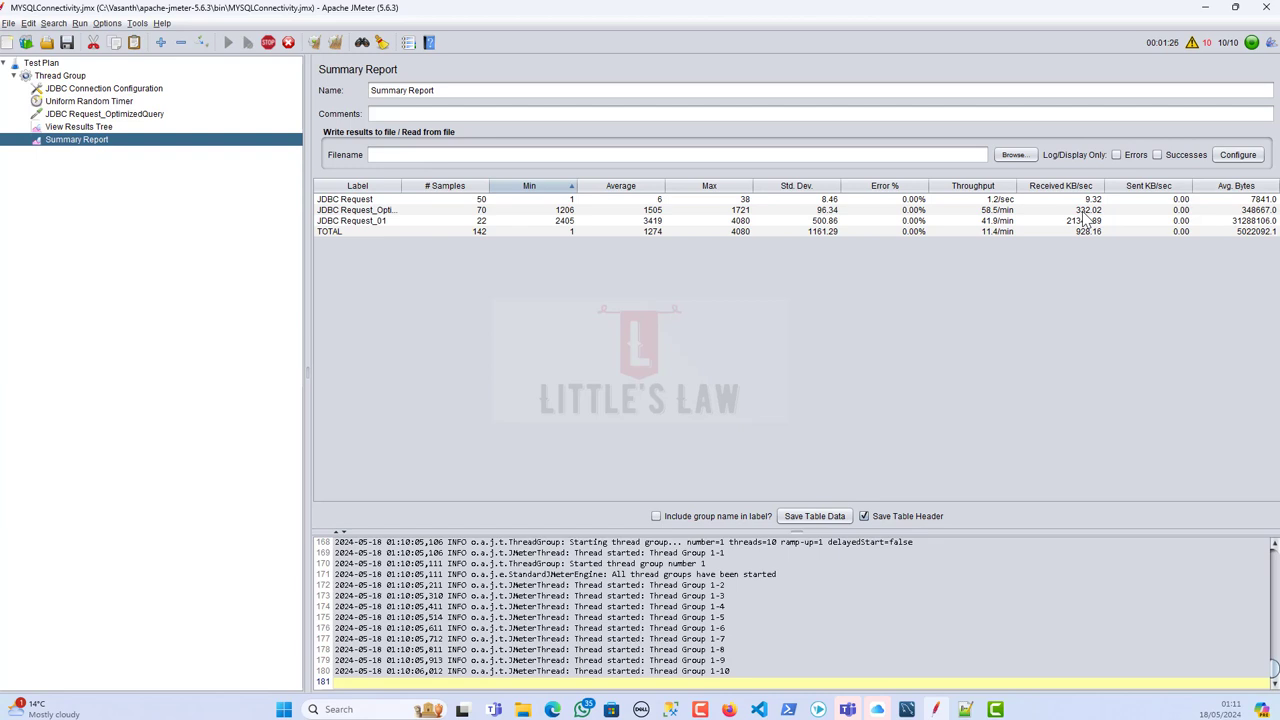
{"action": "left_click", "coordinate": [1084, 211]}
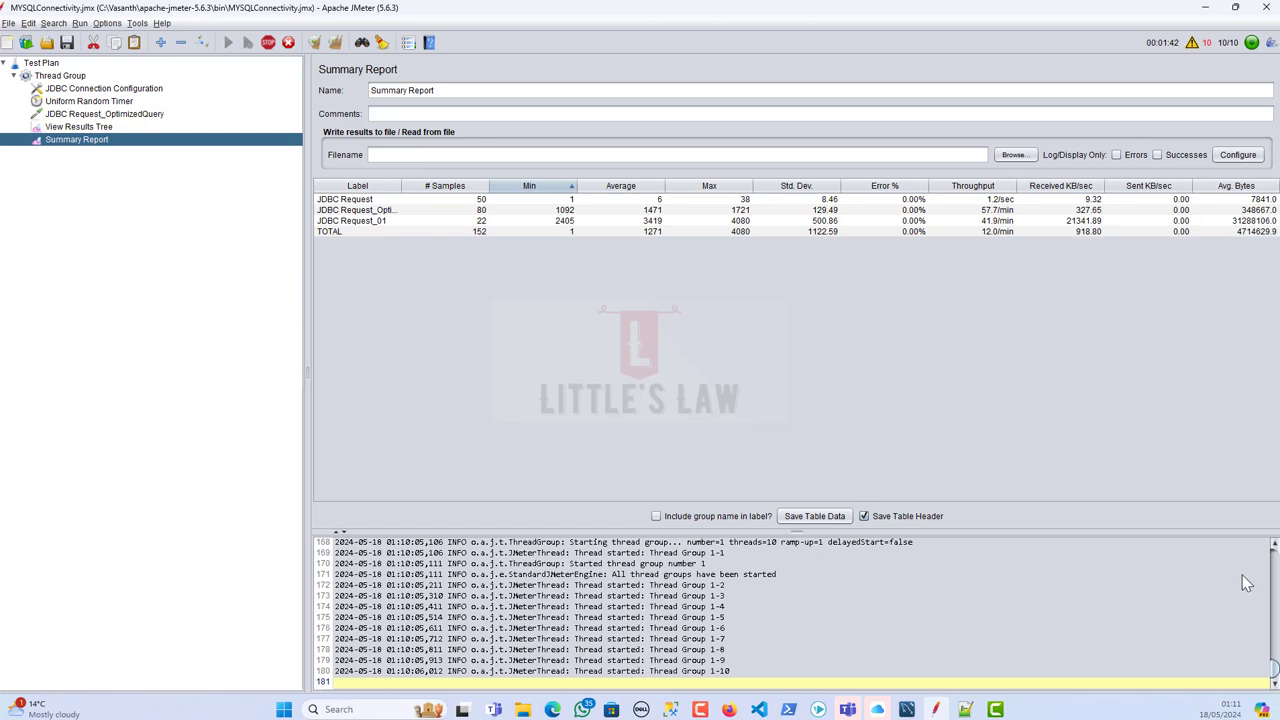
Step: Switch to MySQL Workbench and replace the actor query with eleven CREATE INDEX statements on film, film_category, film_actor, inventory, rental, payment and store
{"action": "left_click", "coordinate": [963, 709]}
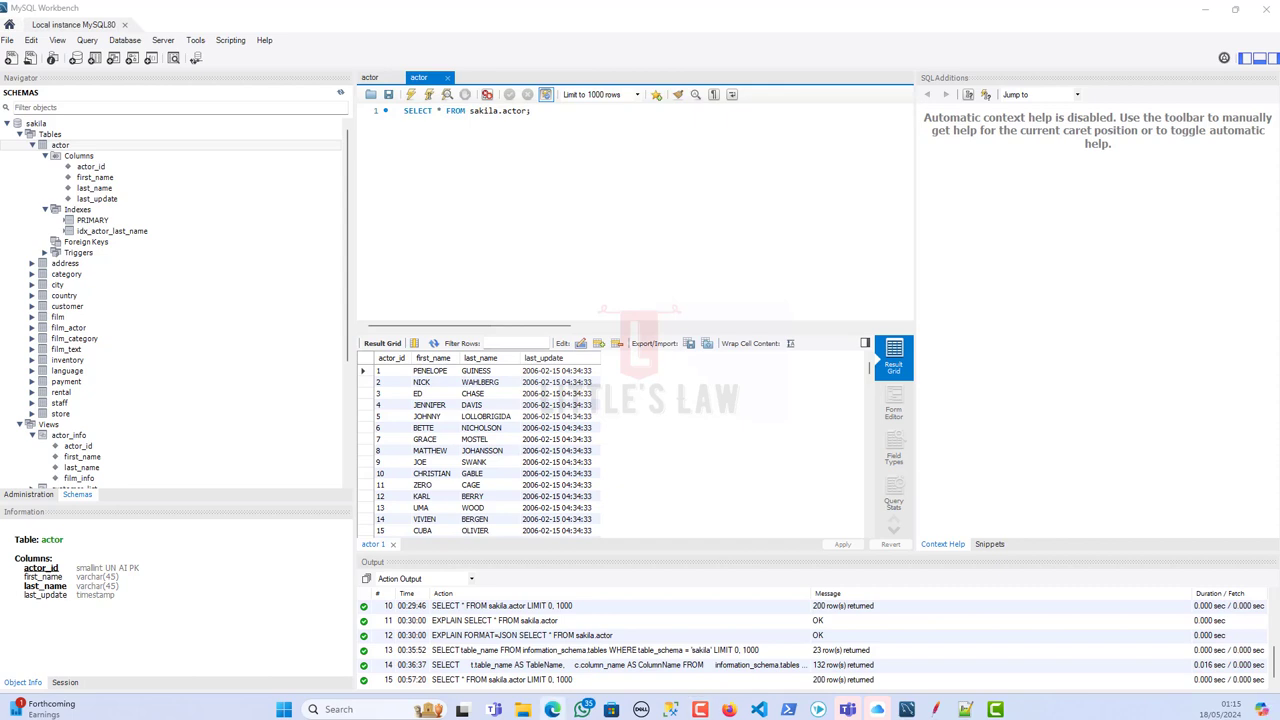
{"action": "left_click_drag", "start_coordinate": [563, 118], "coordinate": [305, 115]}
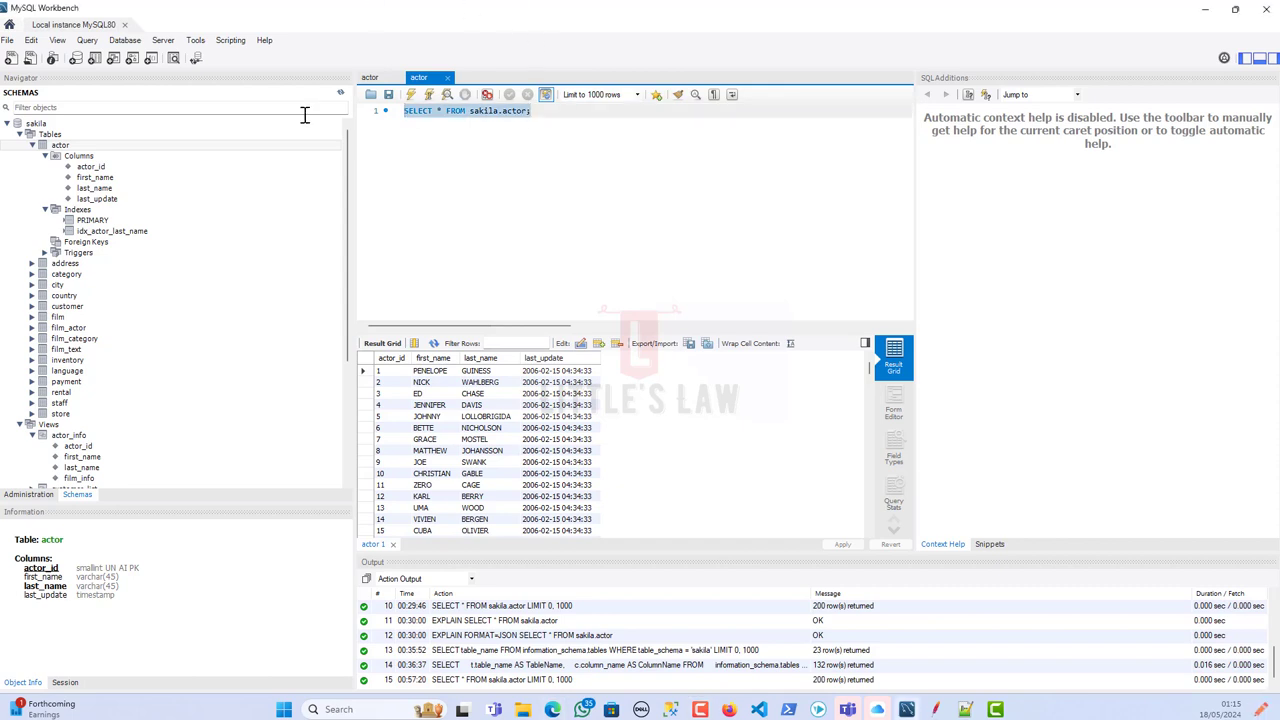
{"action": "type", "text": "CREATE INDEX idx_film_id ON film(film_id); CREATE INDEX idx_fc_film_id ON film_category(film_id); CREATE INDEX idx_fc_category_id ON film_category(category_id); CREATE INDEX idx_fa_film_id ON film_actor(film_id); CREATE INDEX idx_fa_actor_id ON film_actor(actor_id); CREATE INDEX idx_inventory_film_id ON inventory(film_id); CREATE INDEX idx_rental_inventory_id ON rental(inventory_id); CREATE INDEX idx_payment_rental_id ON payment(rental_id); CREATE INDEX idx_payment_customer_id ON payment(customer_id); CREATE INDEX idx_payment_staff_id ON payment(staff_id); CREATE INDEX idx_store_id ON store(store_id);"}
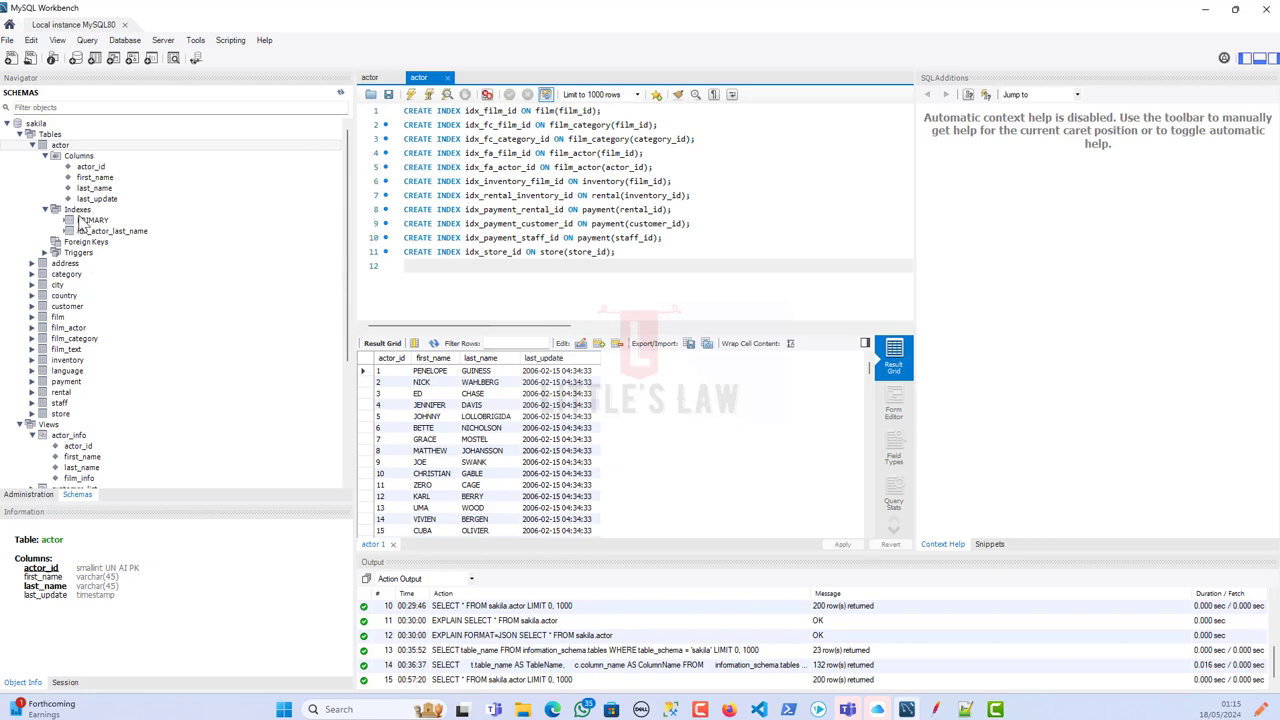
Step: Expand the film table's columns in the sakila schema and inspect the film_id column
{"action": "left_click", "coordinate": [32, 316]}
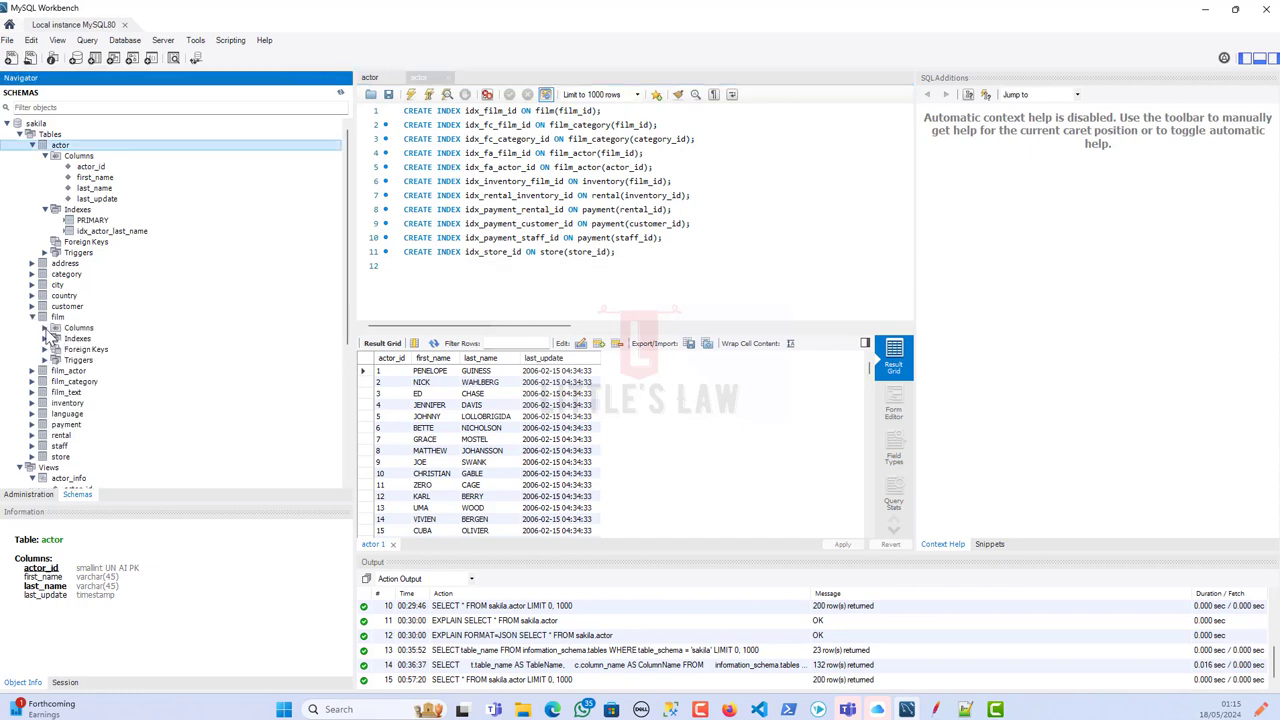
{"action": "left_click", "coordinate": [45, 328]}
{"action": "left_click", "coordinate": [81, 340]}
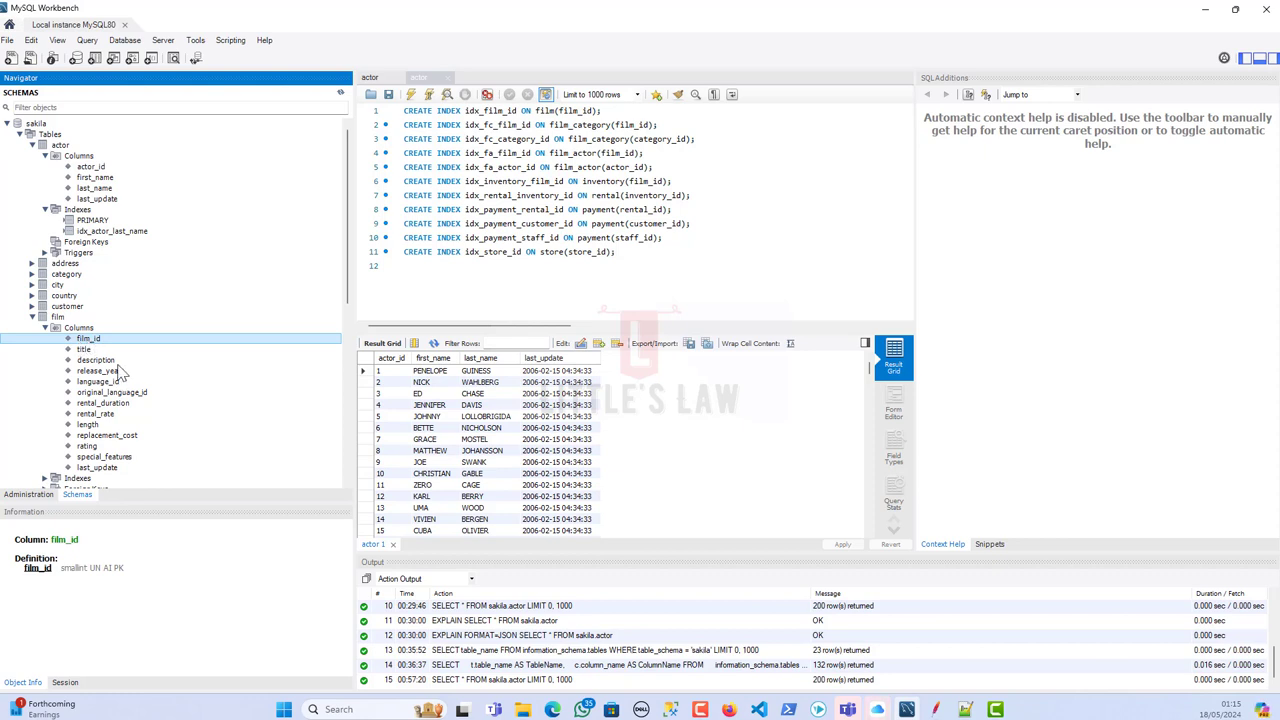
{"action": "scroll", "coordinate": [120, 374], "scroll_direction": "down", "scroll_amount": 3}
{"action": "scroll", "coordinate": [120, 372], "scroll_direction": "down", "scroll_amount": 2}
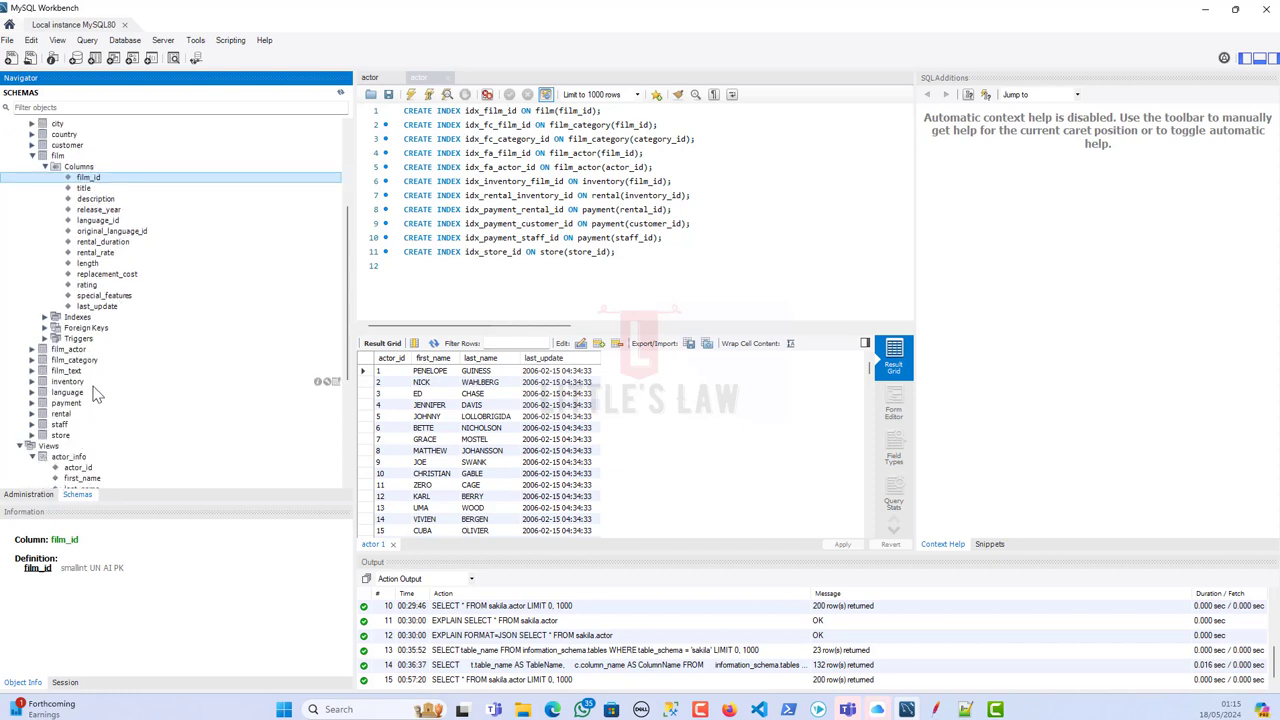
Step: Expand the film_category table's columns and inspect its film_id and category_id columns
{"action": "left_click", "coordinate": [32, 360]}
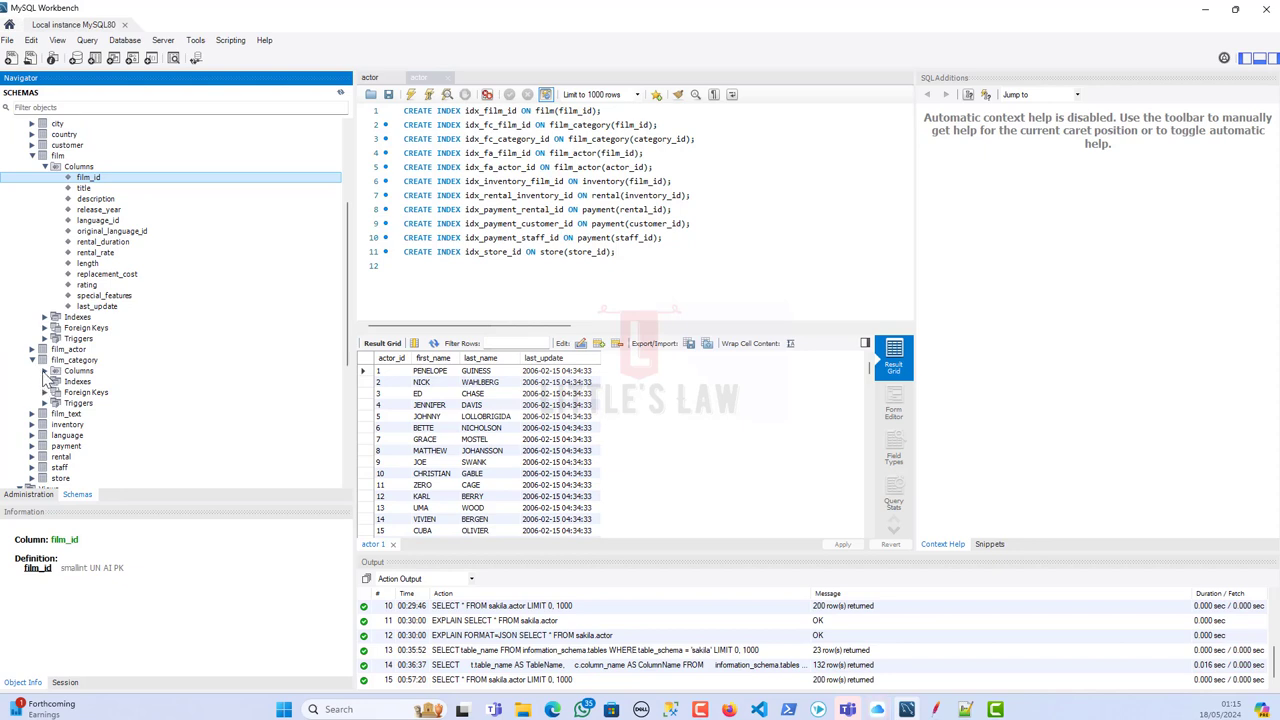
{"action": "left_click", "coordinate": [44, 371]}
{"action": "left_click", "coordinate": [89, 382]}
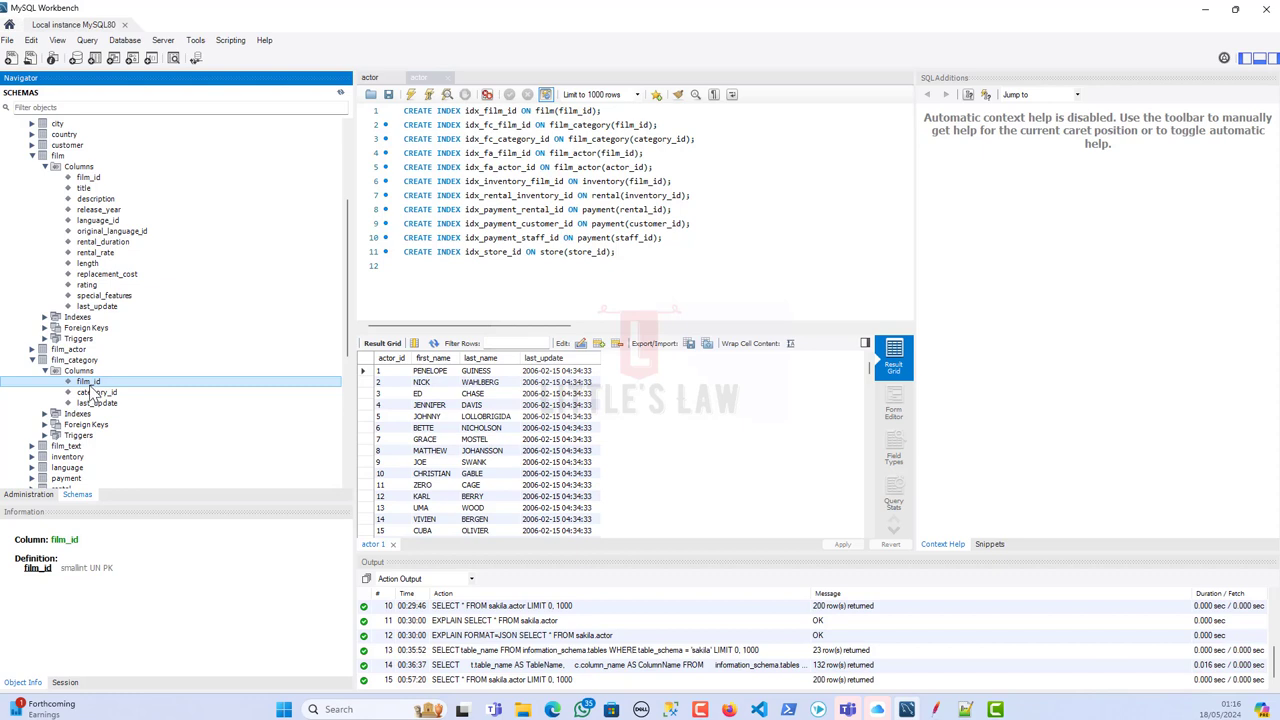
{"action": "left_click", "coordinate": [103, 396]}
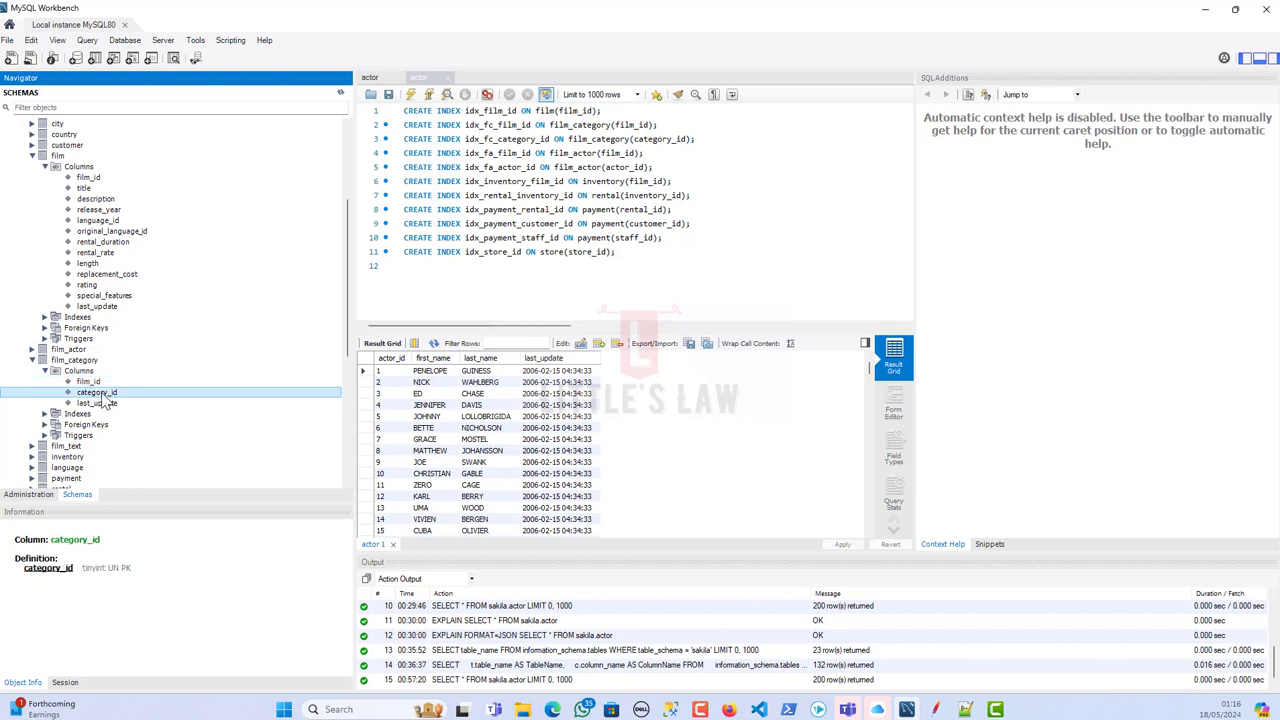
{"action": "scroll", "coordinate": [70, 282], "scroll_direction": "up", "scroll_amount": 3}
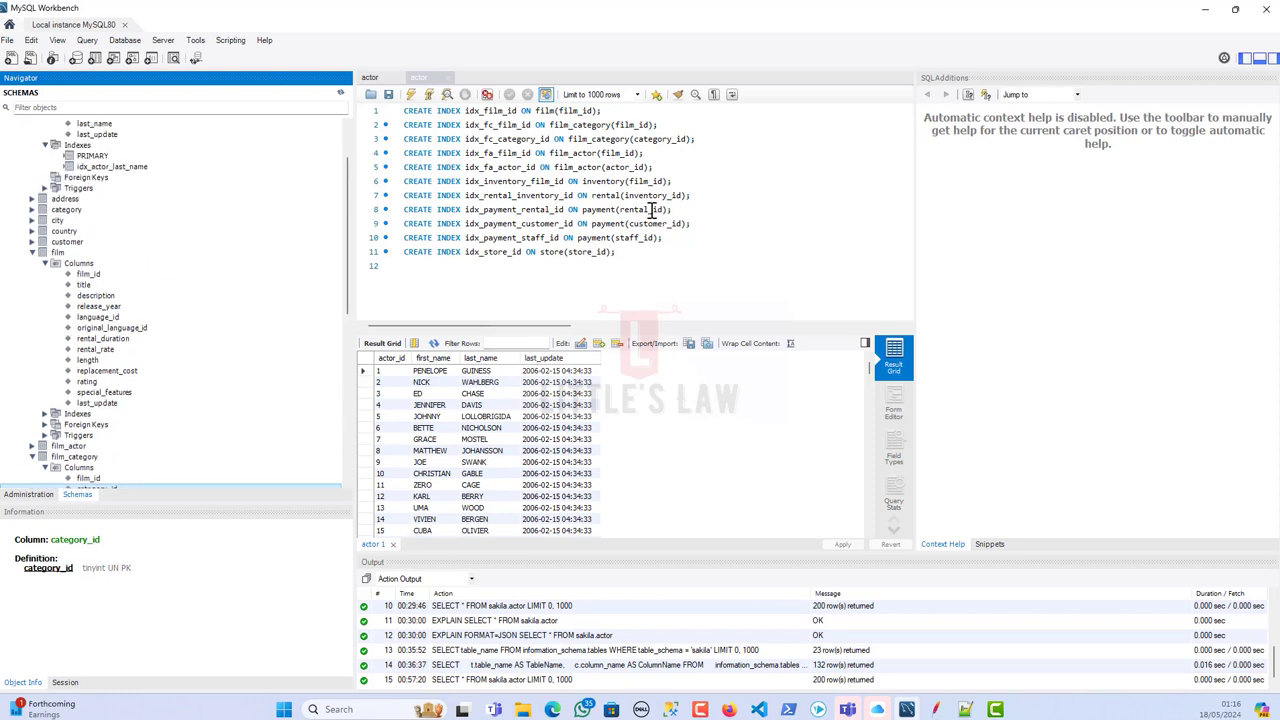
Step: Try to execute all eleven CREATE INDEX statements together and check the newest entry in the action output
{"action": "left_click_drag", "start_coordinate": [646, 258], "coordinate": [383, 113]}
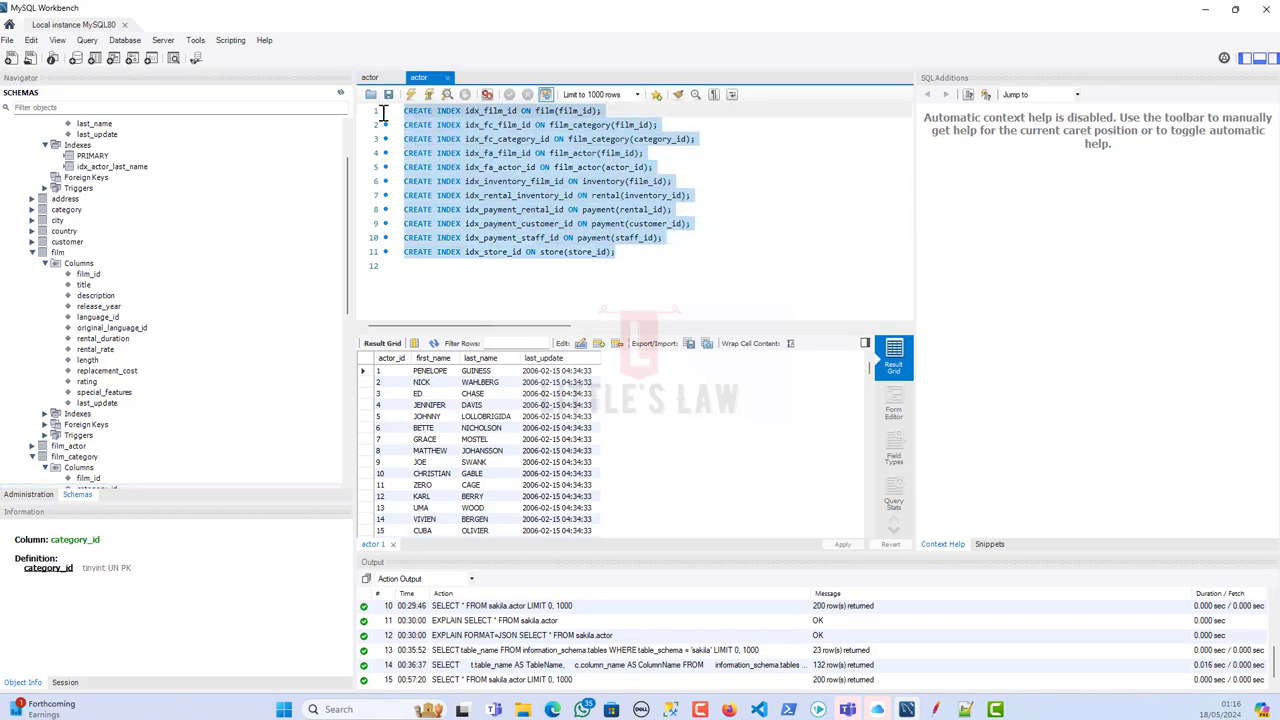
{"action": "left_click", "coordinate": [410, 94]}
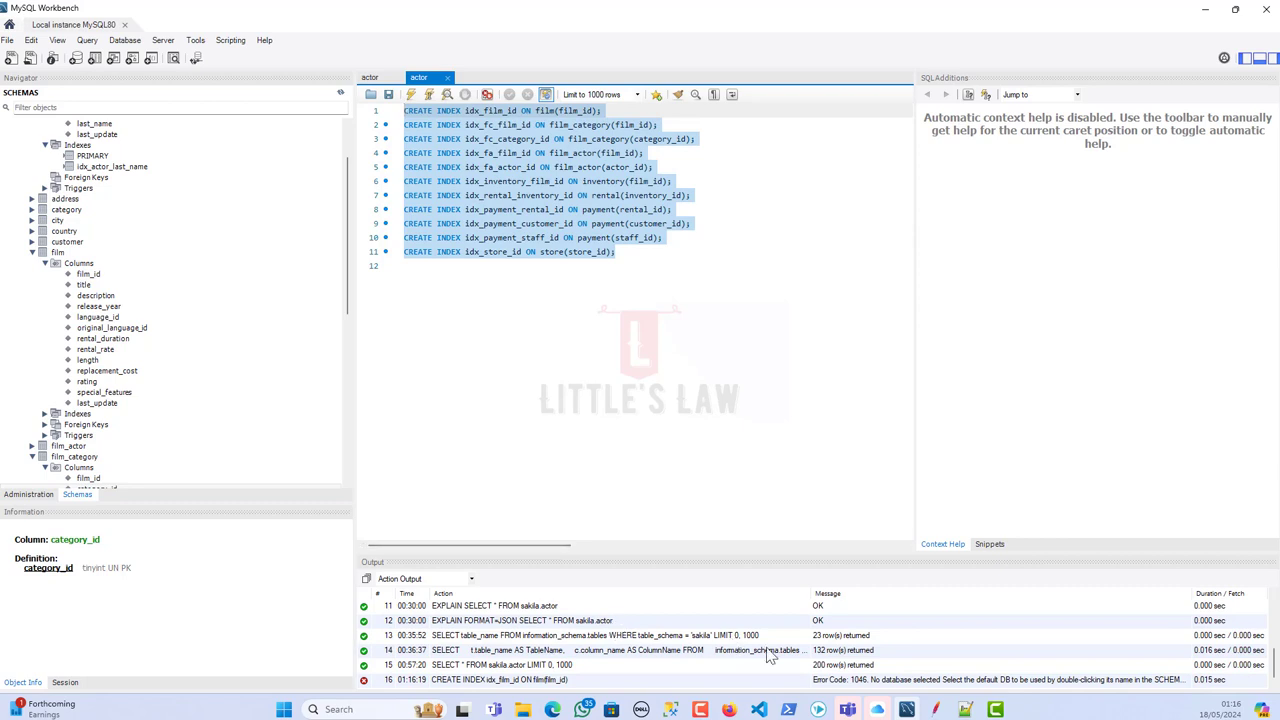
{"action": "left_click", "coordinate": [940, 683]}
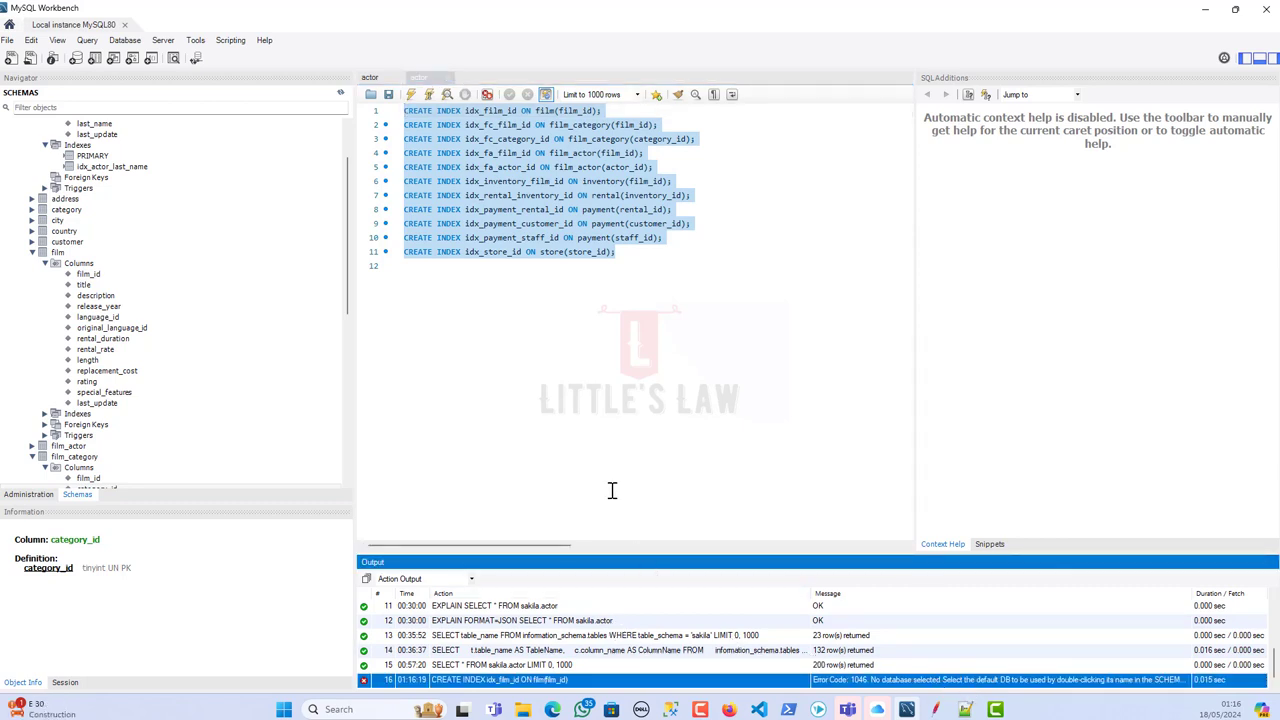
Step: Try to execute only the CREATE INDEX idx_film_id ON film(film_id) statement
{"action": "left_click", "coordinate": [576, 463]}
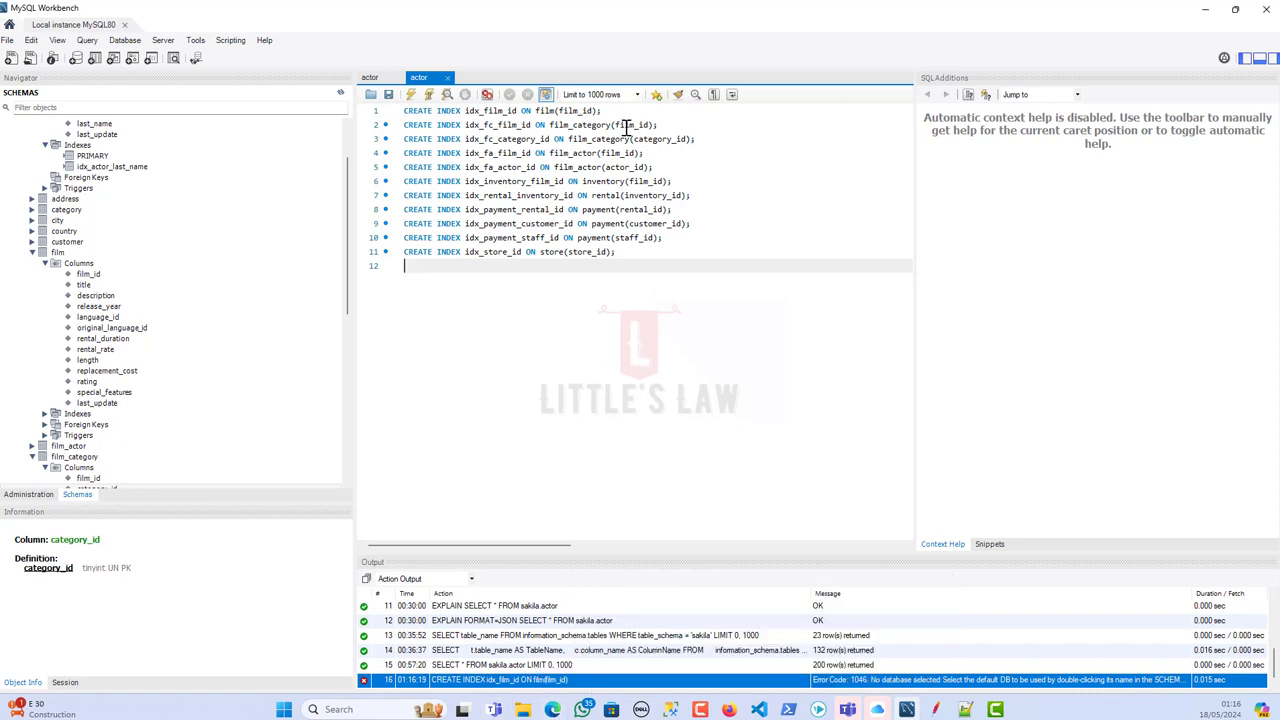
{"action": "left_click_drag", "start_coordinate": [612, 112], "coordinate": [403, 112]}
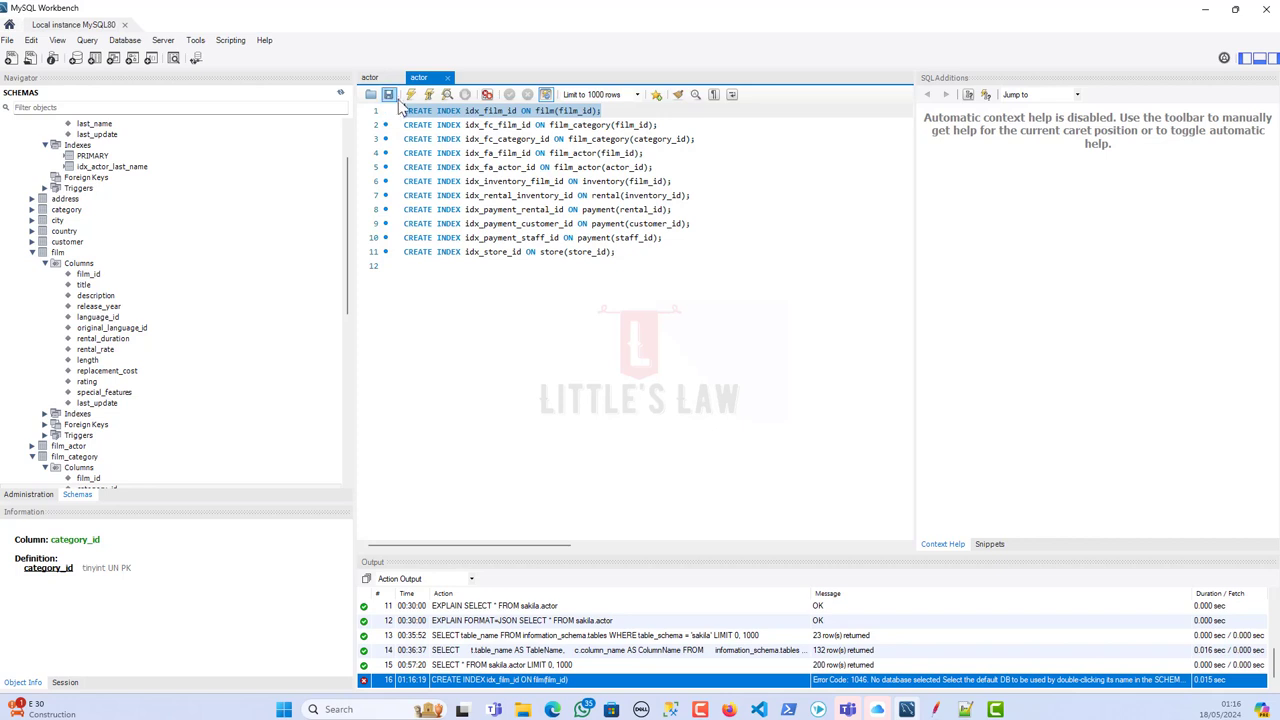
{"action": "left_click", "coordinate": [411, 94]}
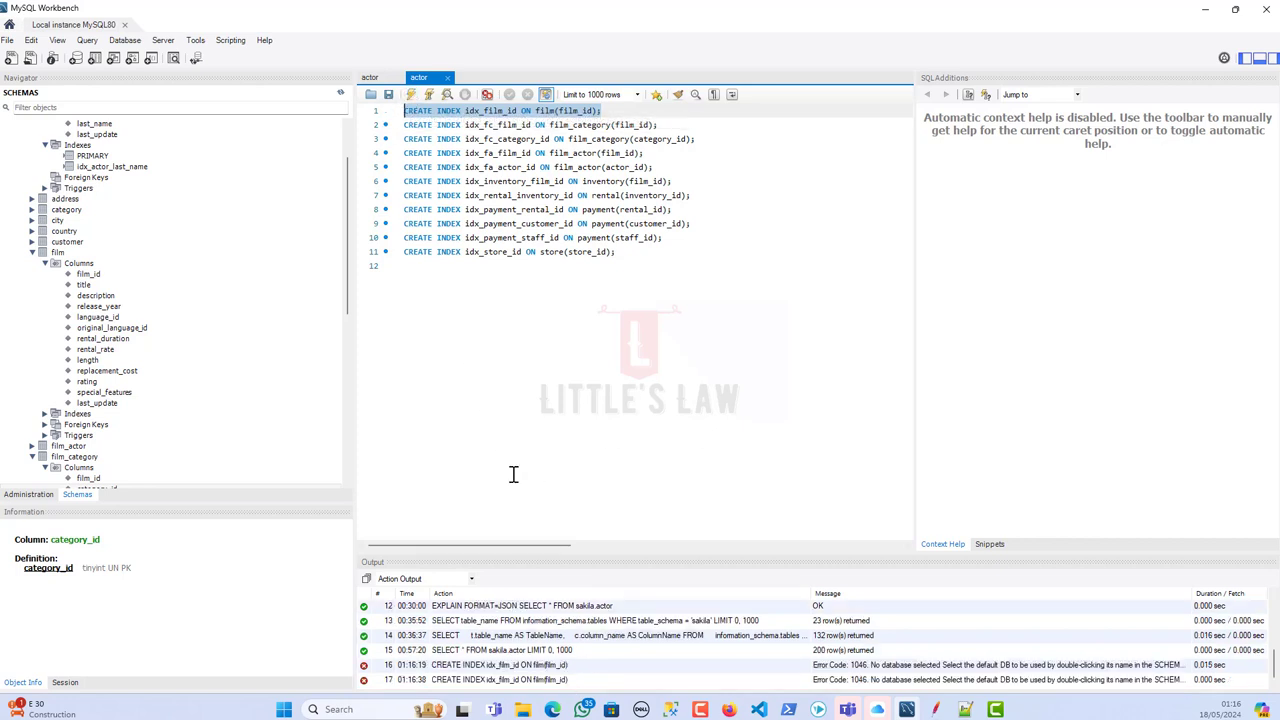
Step: Try to execute the ten CREATE INDEX statements from idx_fc_film_id through idx_store_id
{"action": "left_click", "coordinate": [516, 400]}
{"action": "left_click", "coordinate": [643, 251]}
{"action": "left_click_drag", "start_coordinate": [643, 251], "coordinate": [388, 126]}
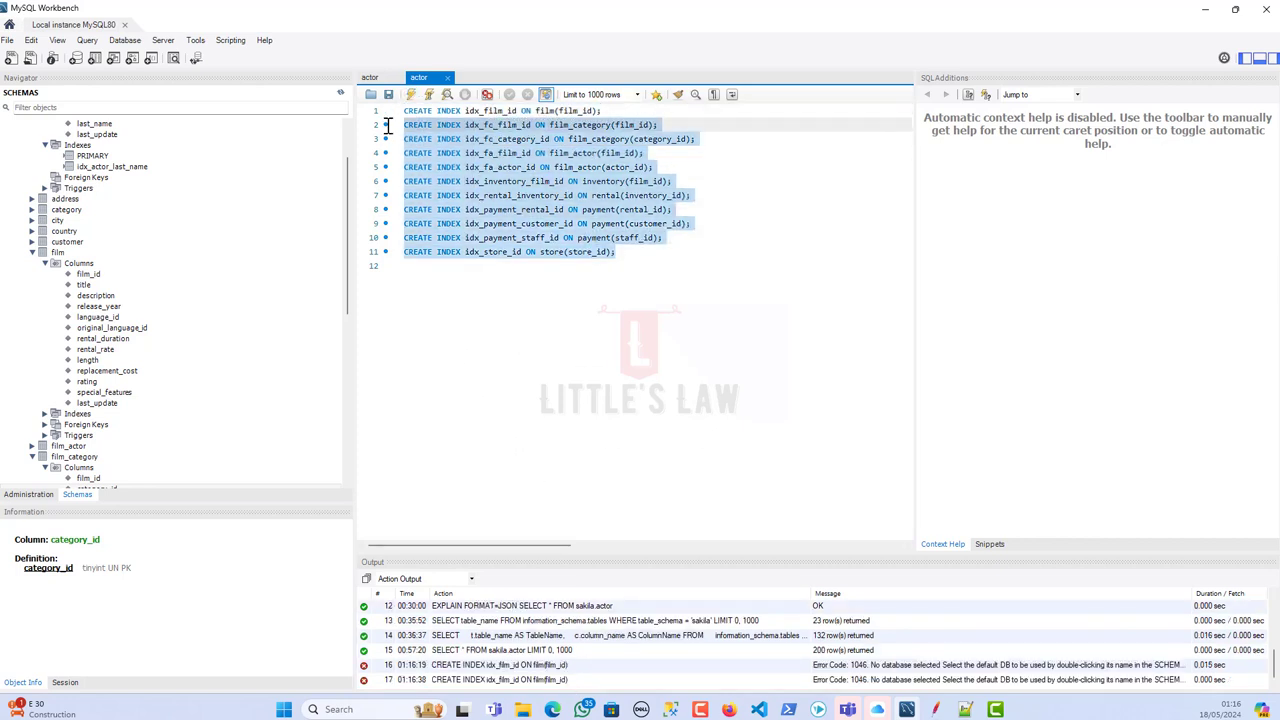
{"action": "left_click", "coordinate": [411, 94]}
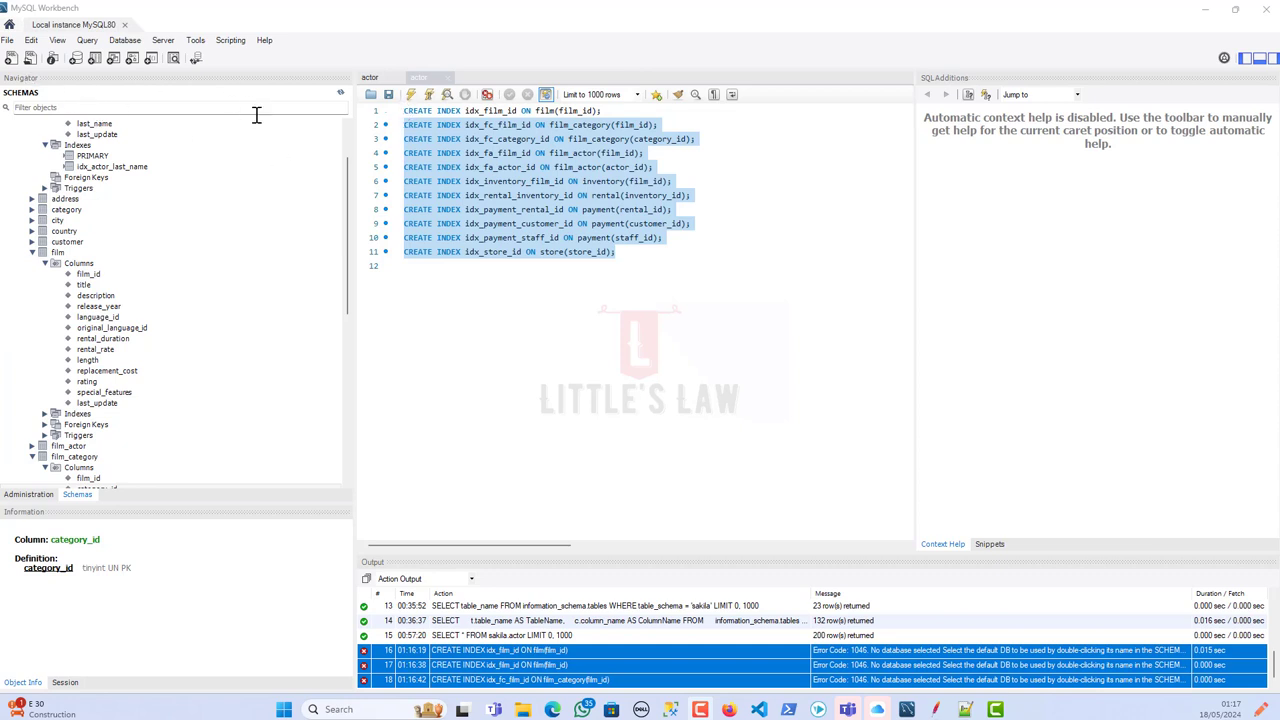
Step: Add USE sakila; as the first line of the script and execute it together with the eleven CREATE INDEX statements
{"action": "left_click", "coordinate": [394, 114]}
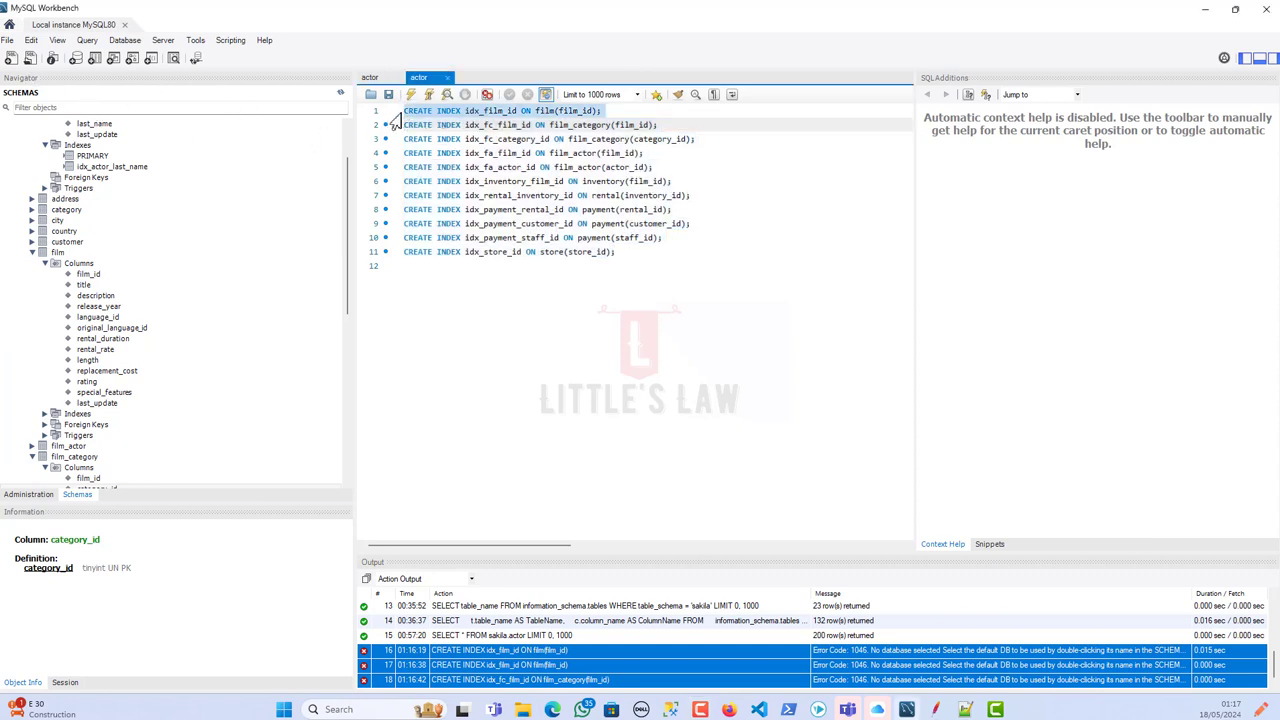
{"action": "key", "text": "Left"}
{"action": "key", "text": "Return"}
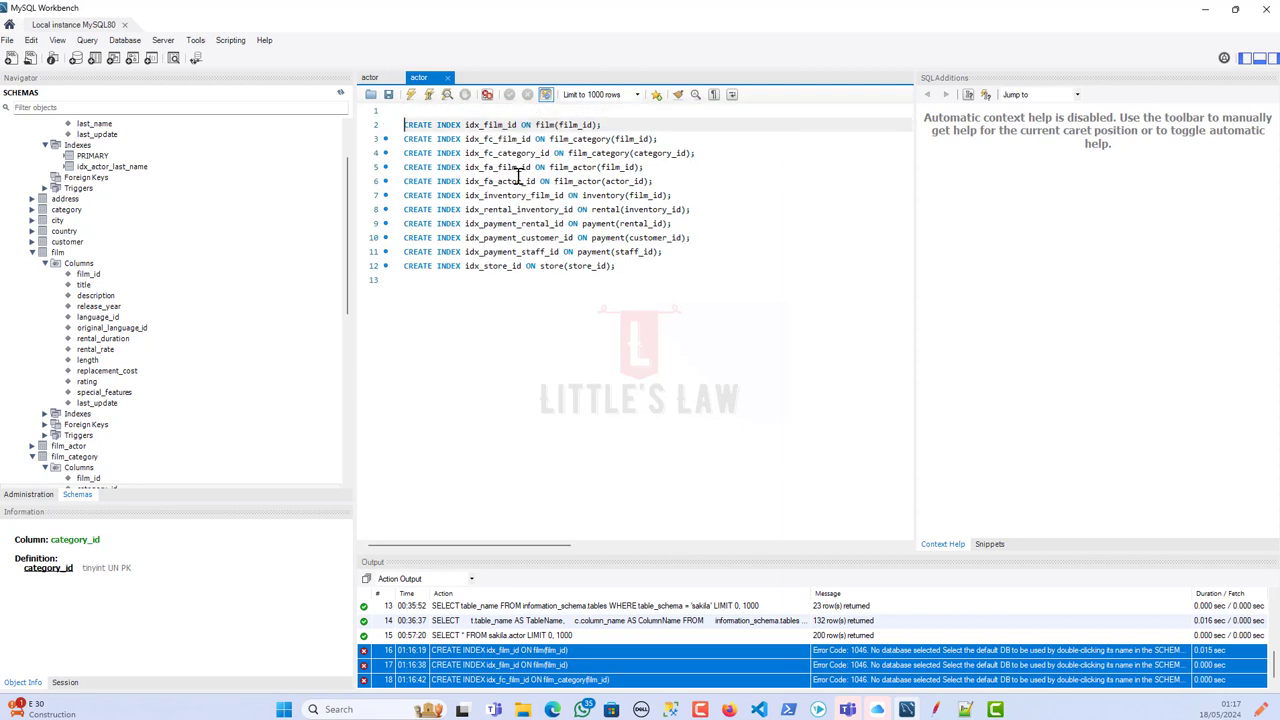
{"action": "key", "text": "Up"}
{"action": "type", "text": "USE sakila;"}
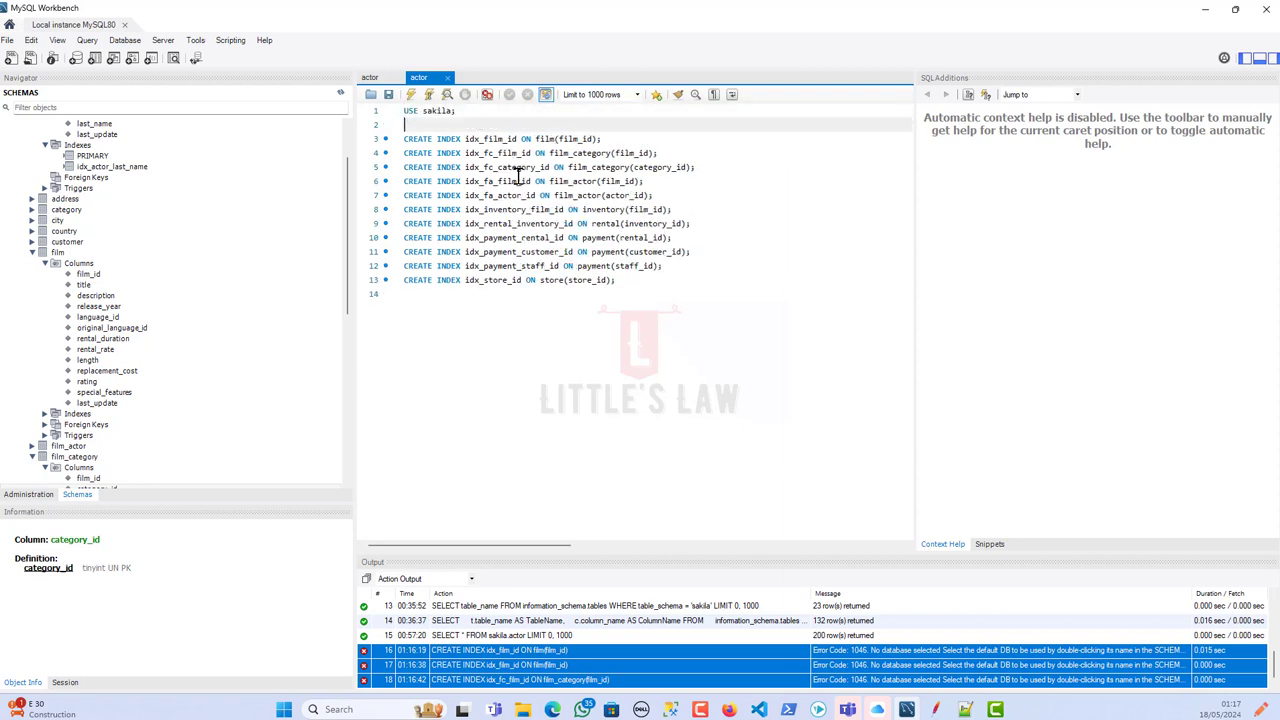
{"action": "key", "text": "Delete"}
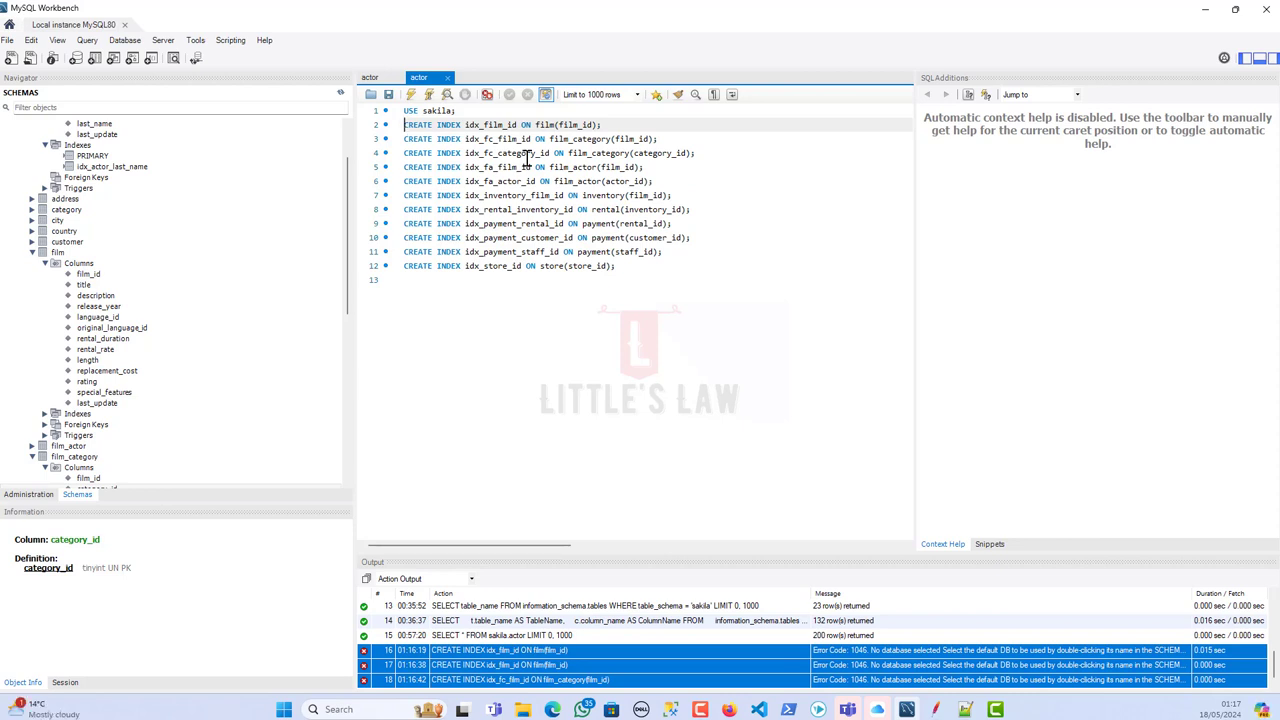
{"action": "left_click_drag", "start_coordinate": [634, 266], "coordinate": [387, 110]}
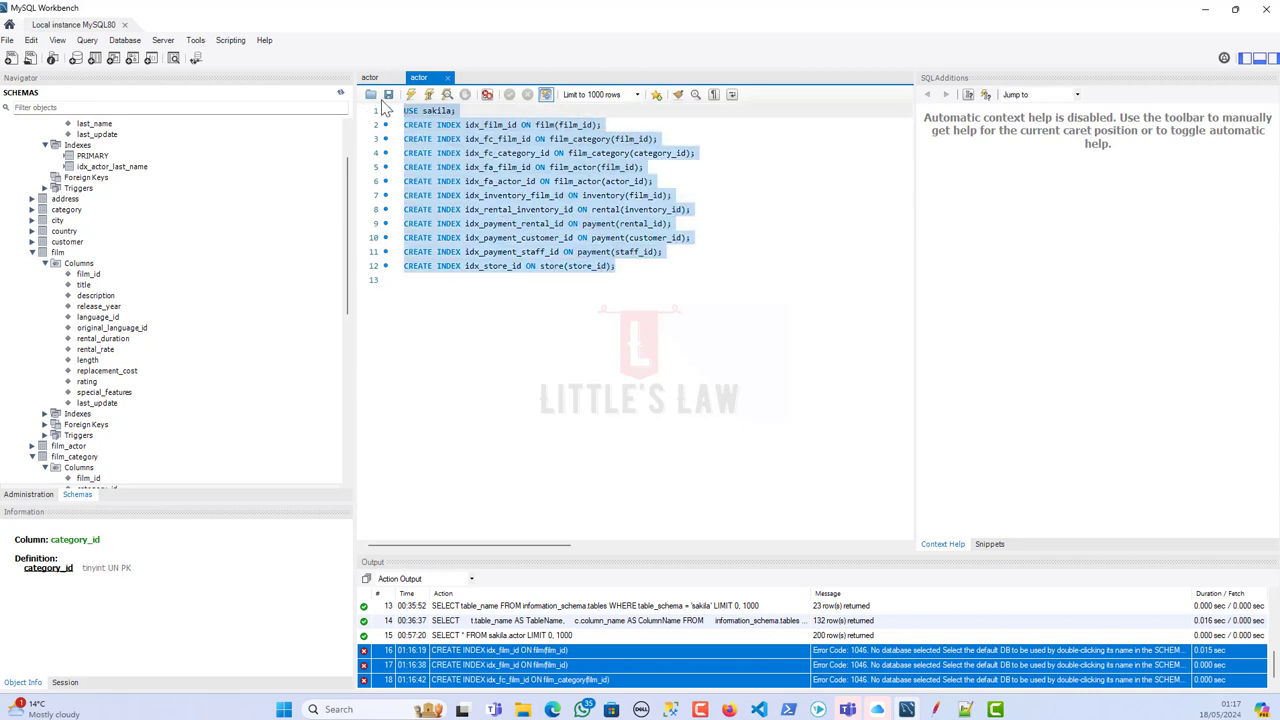
{"action": "left_click", "coordinate": [412, 93]}
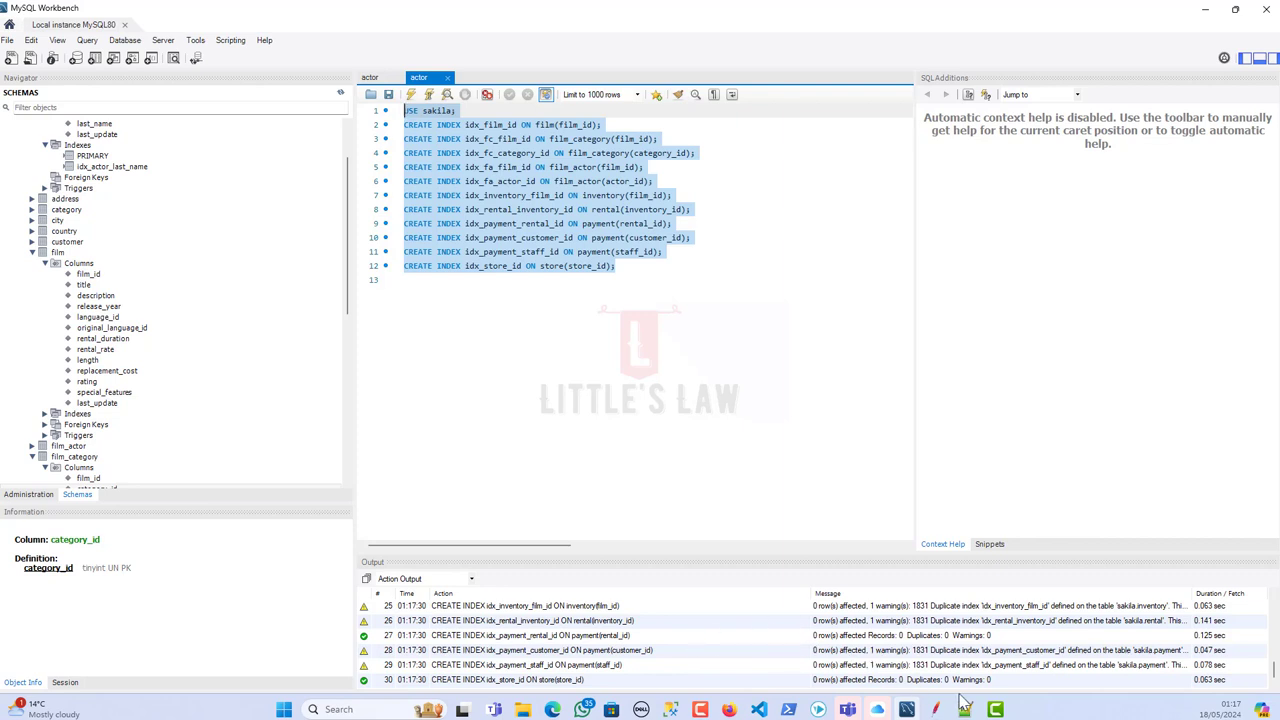
Step: Switch to JMeter and rename the JDBC Request_OptimizedQuery sampler as JDBC Request_IndexedQuery
{"action": "left_click", "coordinate": [965, 708]}
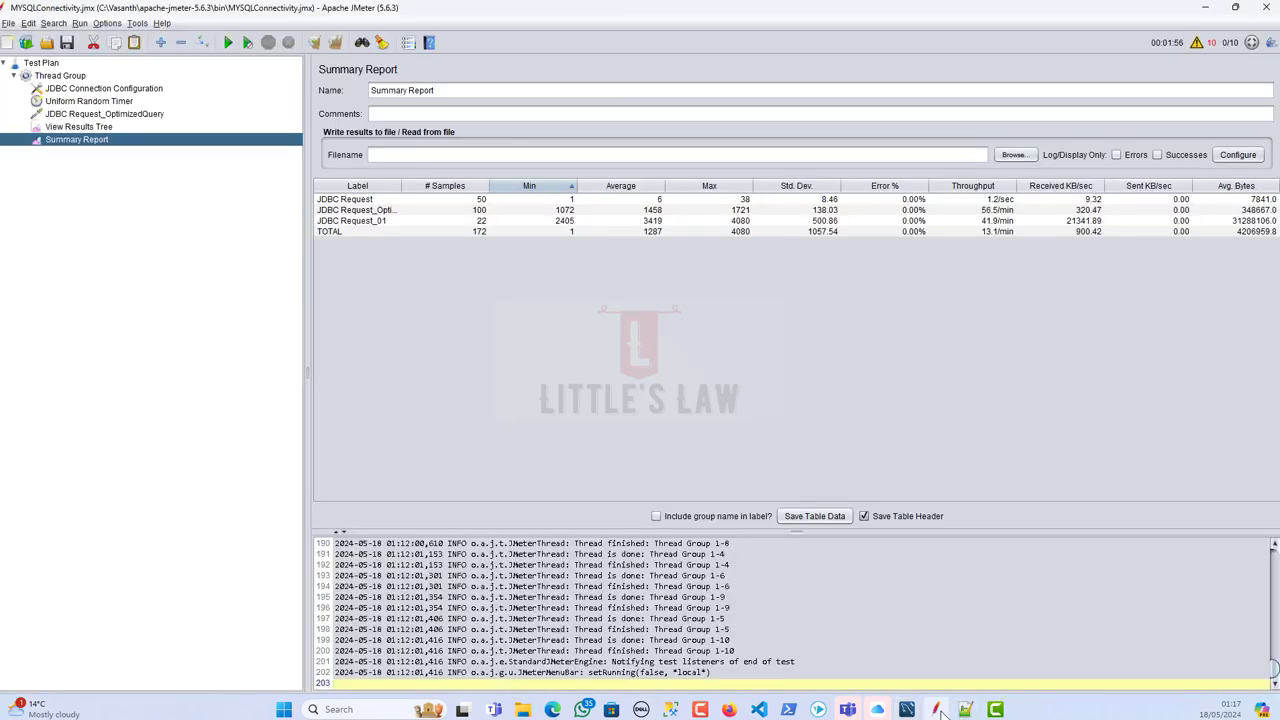
{"action": "left_click", "coordinate": [74, 115]}
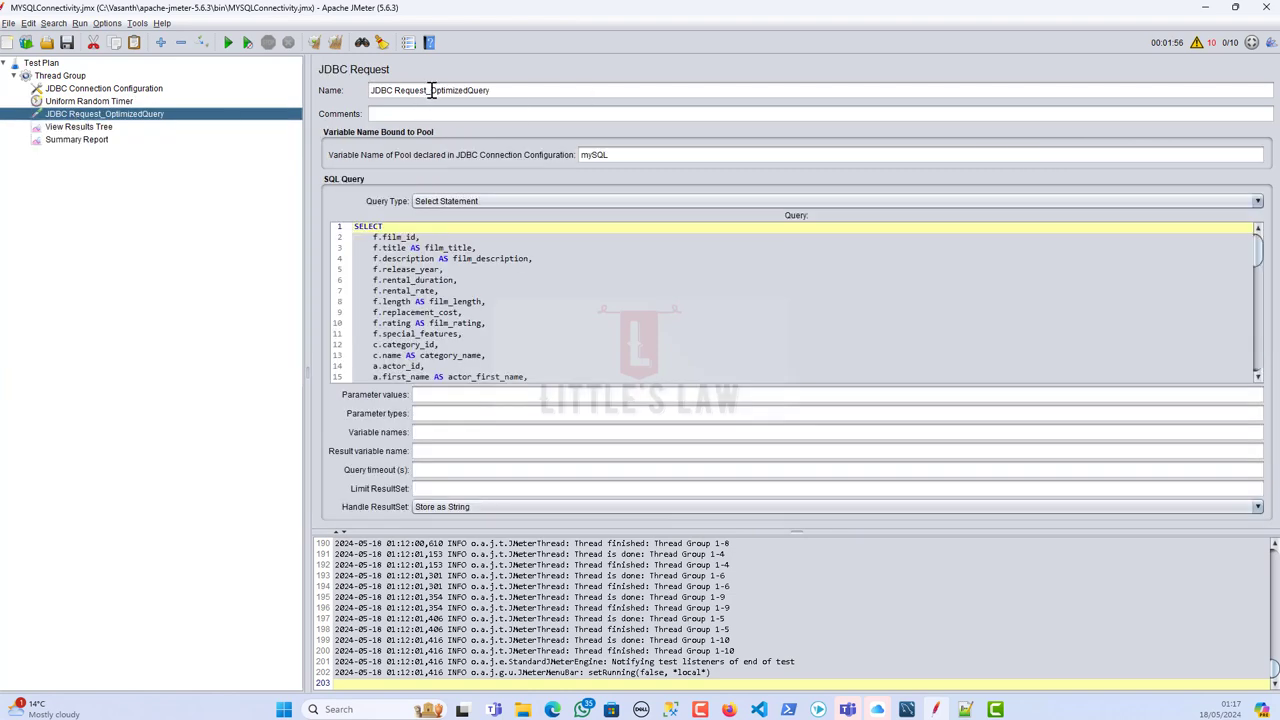
{"action": "left_click_drag", "start_coordinate": [431, 90], "coordinate": [574, 90]}
{"action": "type", "text": "Indexed"}
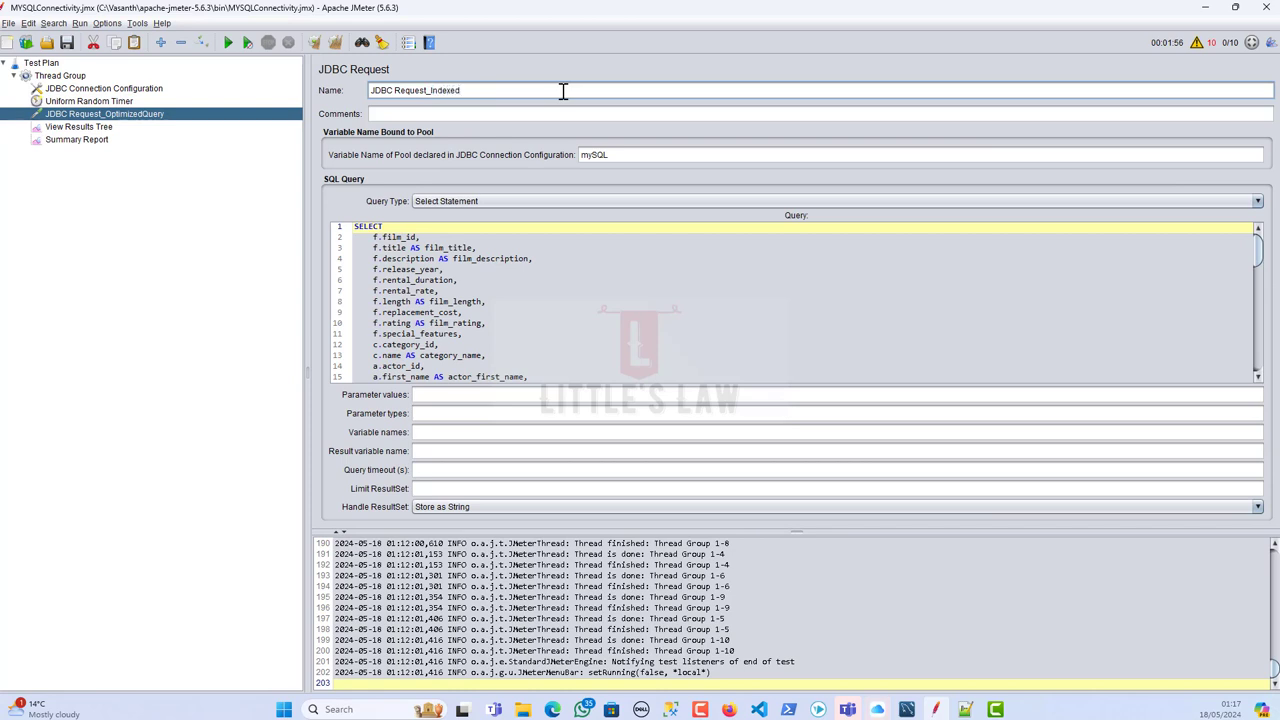
{"action": "type", "text": "Query"}
Step: Run the load test with the Summary Report open and check the indexed query's minimum time, widening the Label column to show full names
{"action": "left_click", "coordinate": [80, 139]}
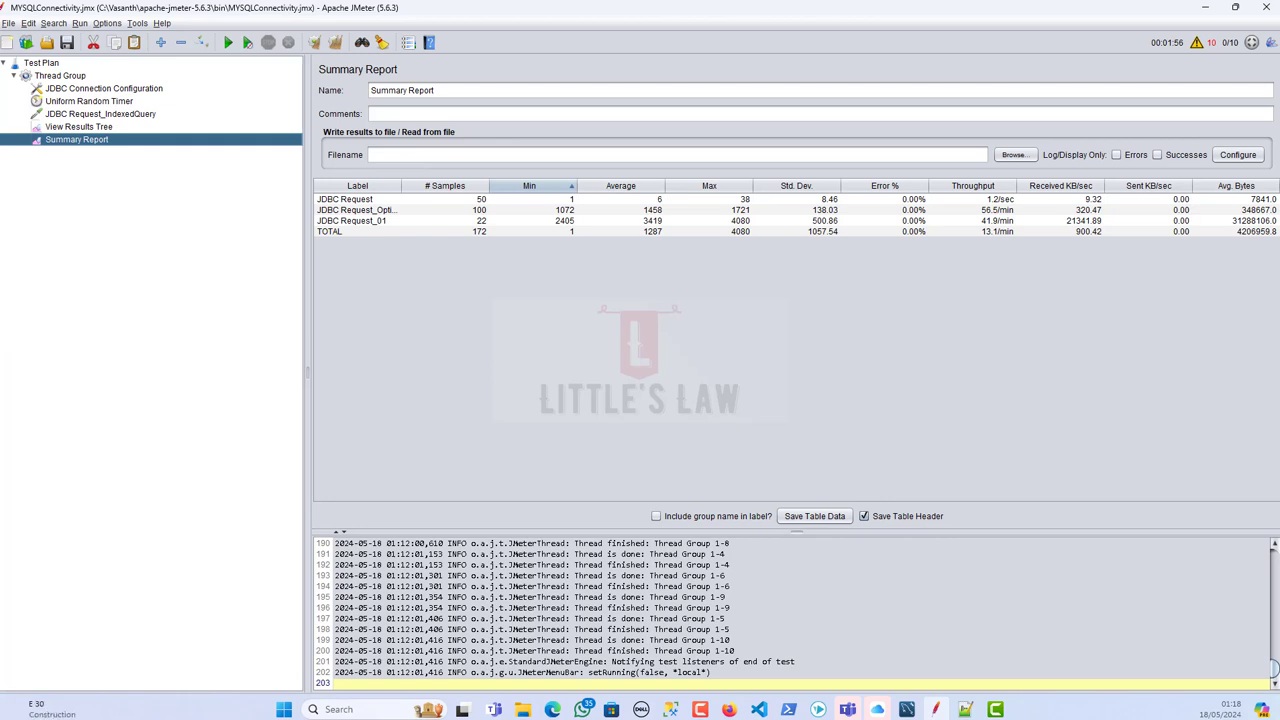
{"action": "left_click", "coordinate": [228, 42]}
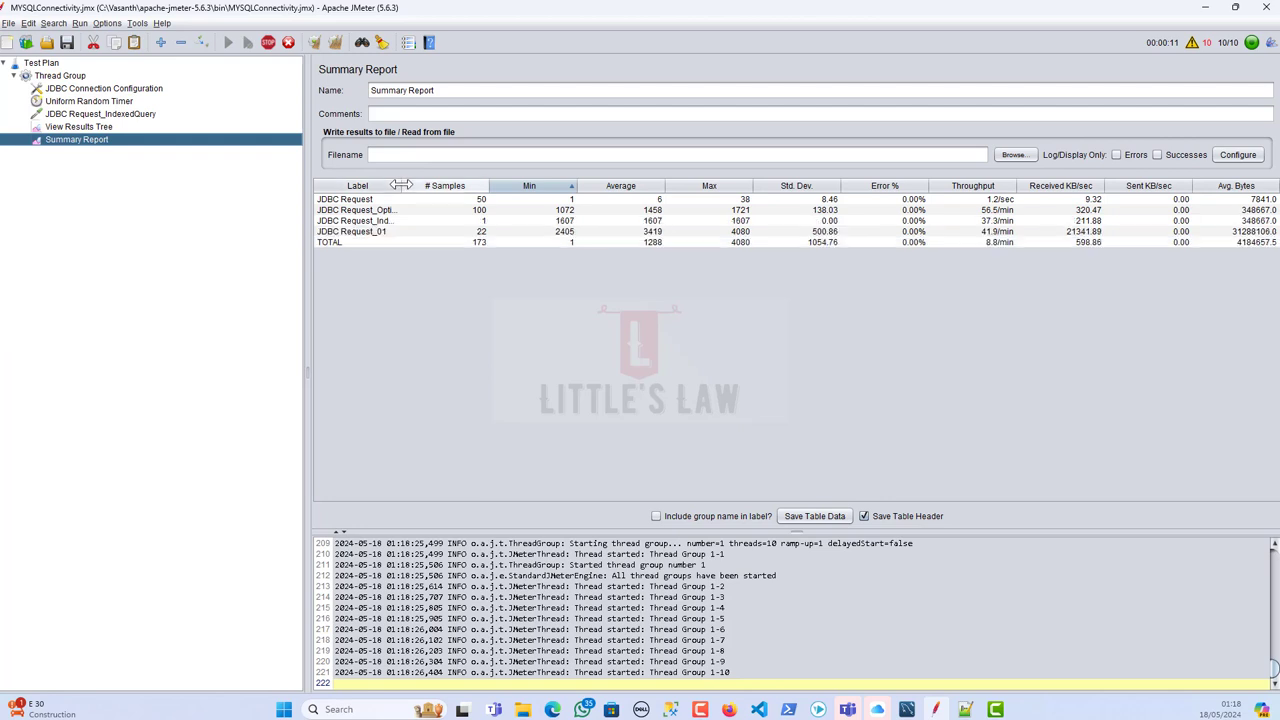
{"action": "left_click_drag", "start_coordinate": [401, 185], "coordinate": [465, 186]}
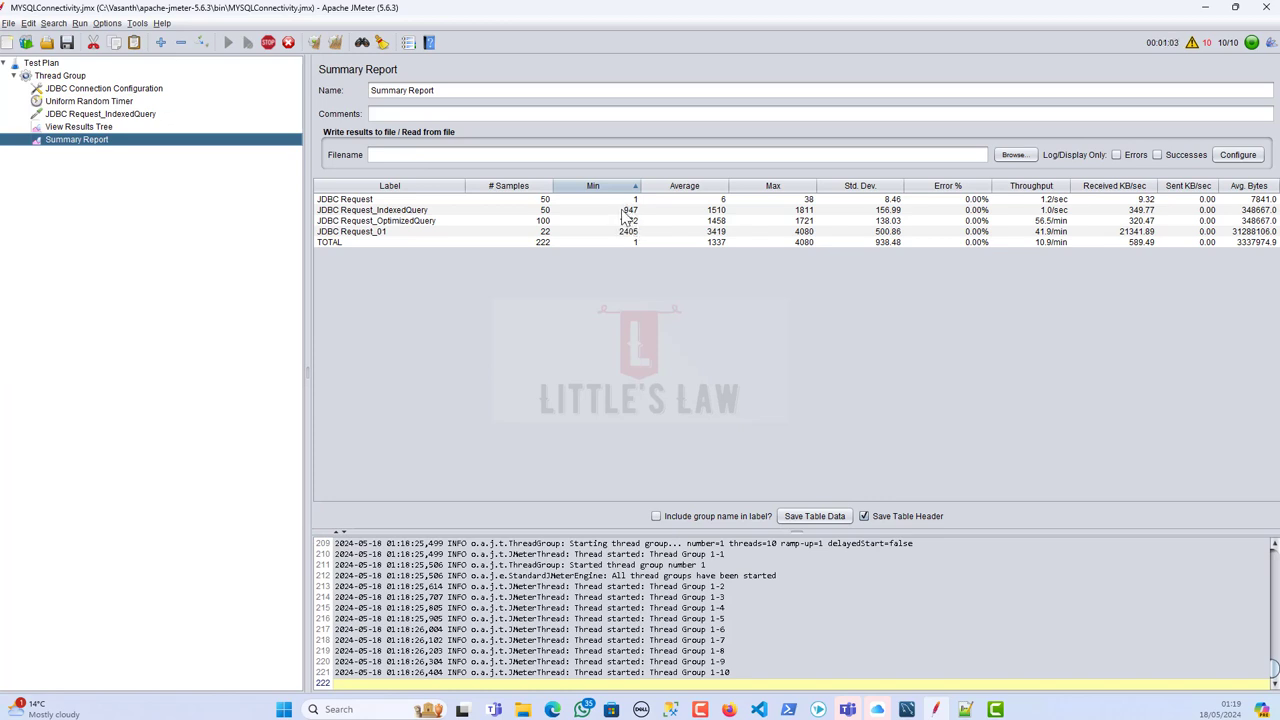
{"action": "left_click", "coordinate": [623, 212]}
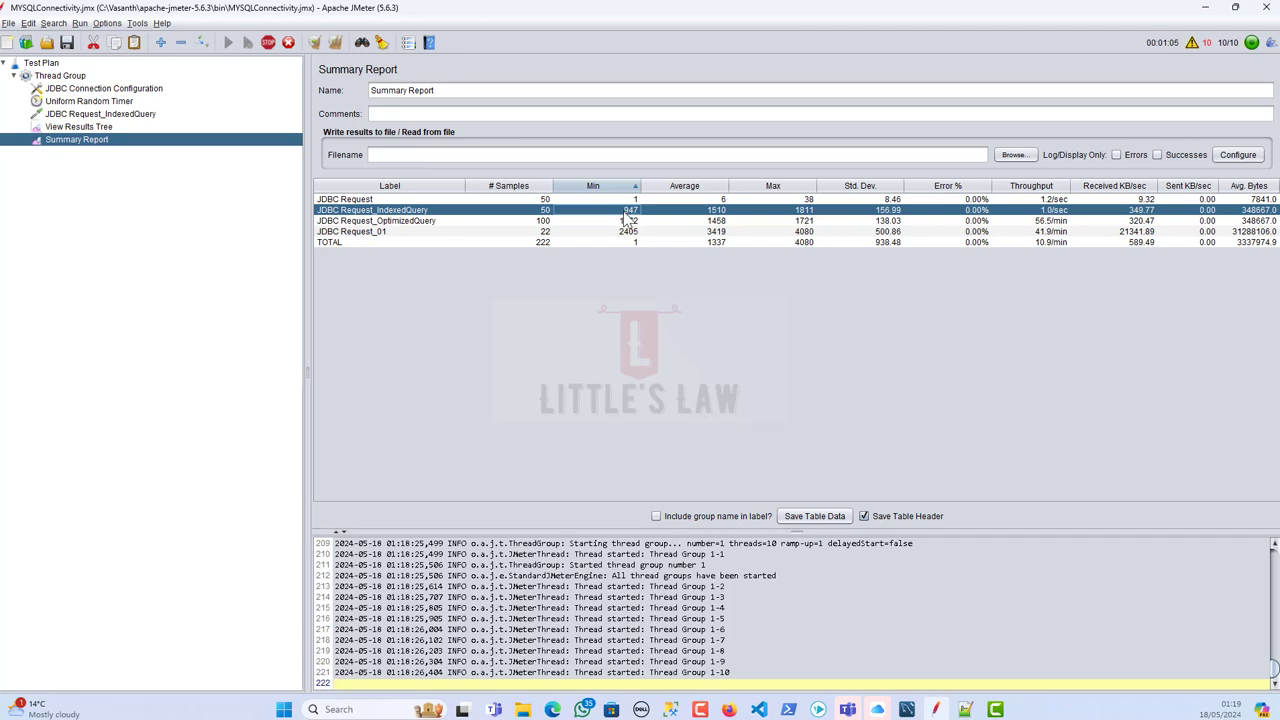